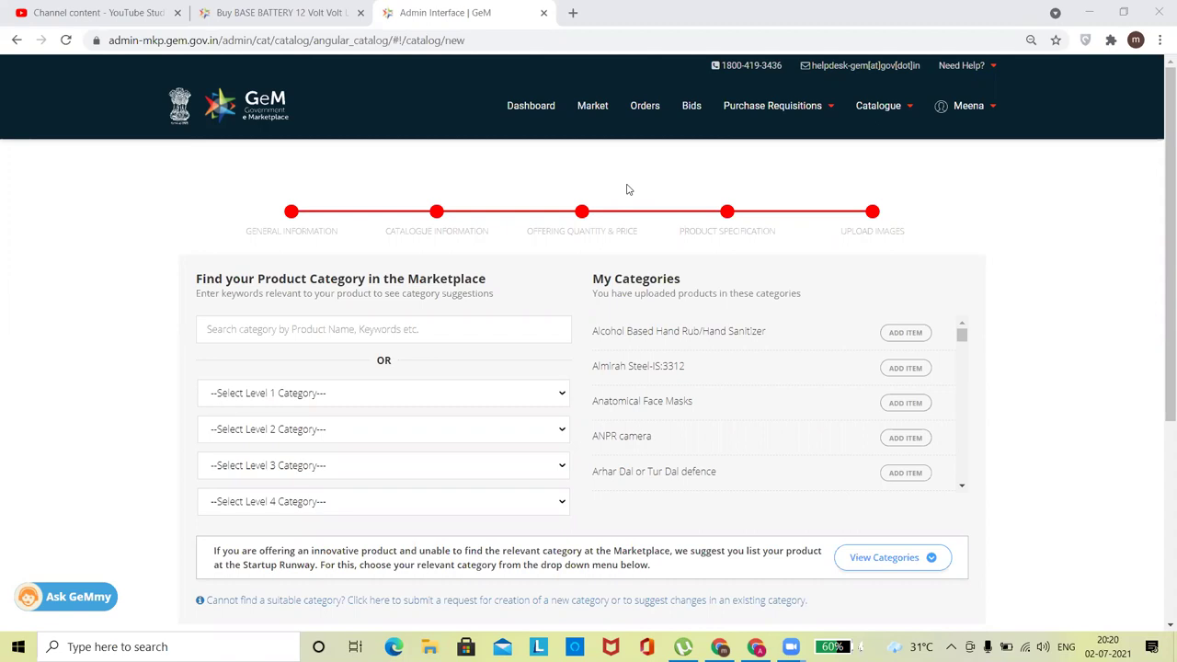
Type 'lead acid' into the new catalogue's product category search box.
{"action": "left_click", "coordinate": [478, 329]}
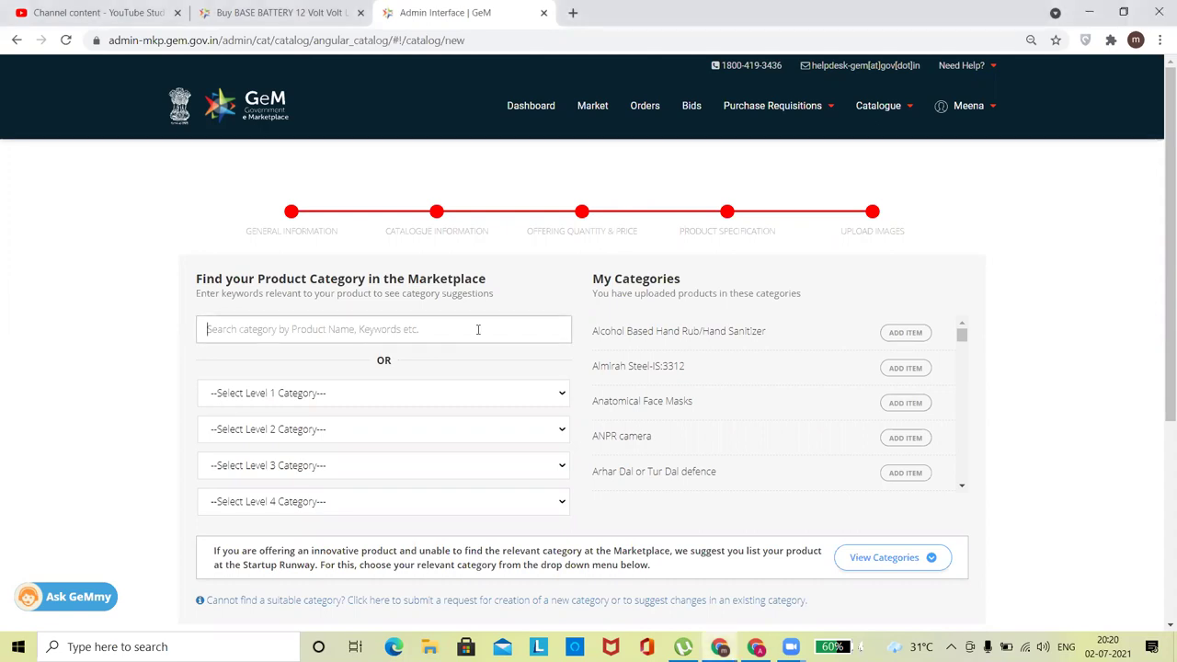
{"action": "type", "text": "lead"}
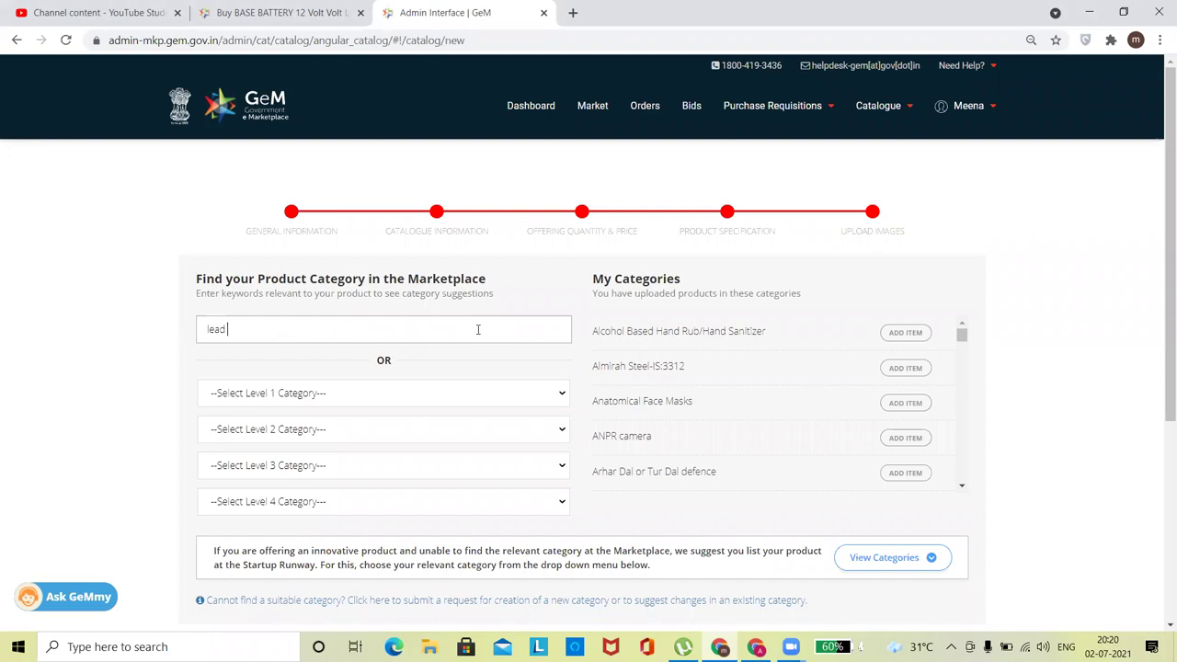
{"action": "type", "text": " acid"}
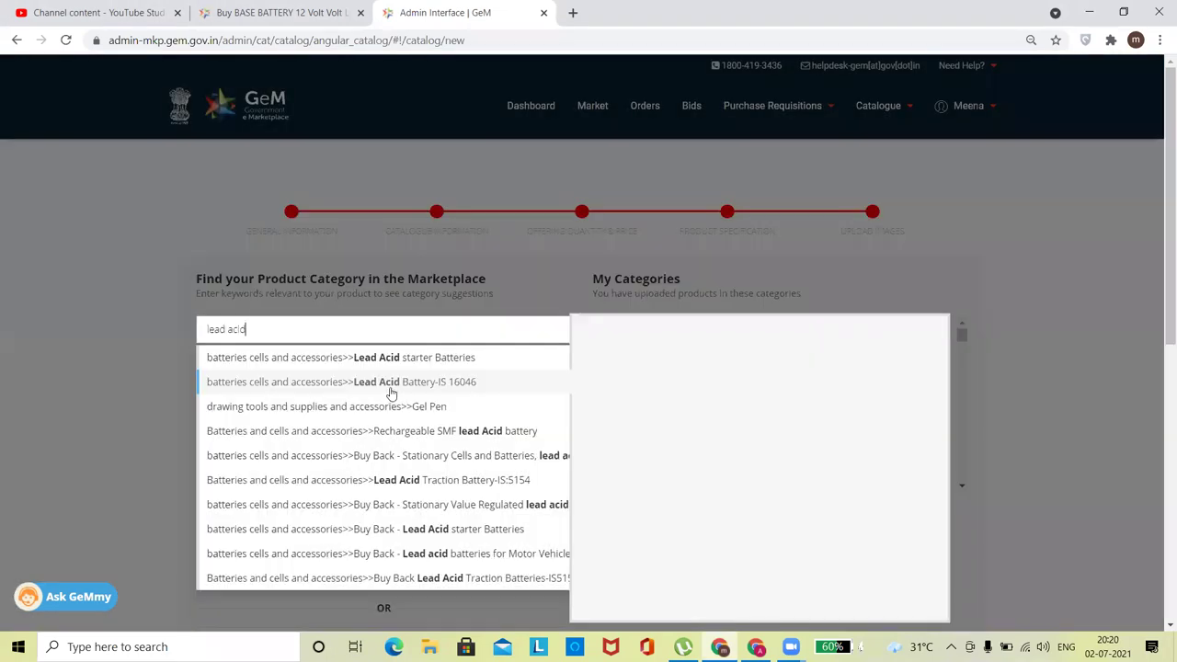
Choose the Lead Acid Battery-IS 16046 category and review its Warranty (Years) options.
{"action": "left_click", "coordinate": [390, 388]}
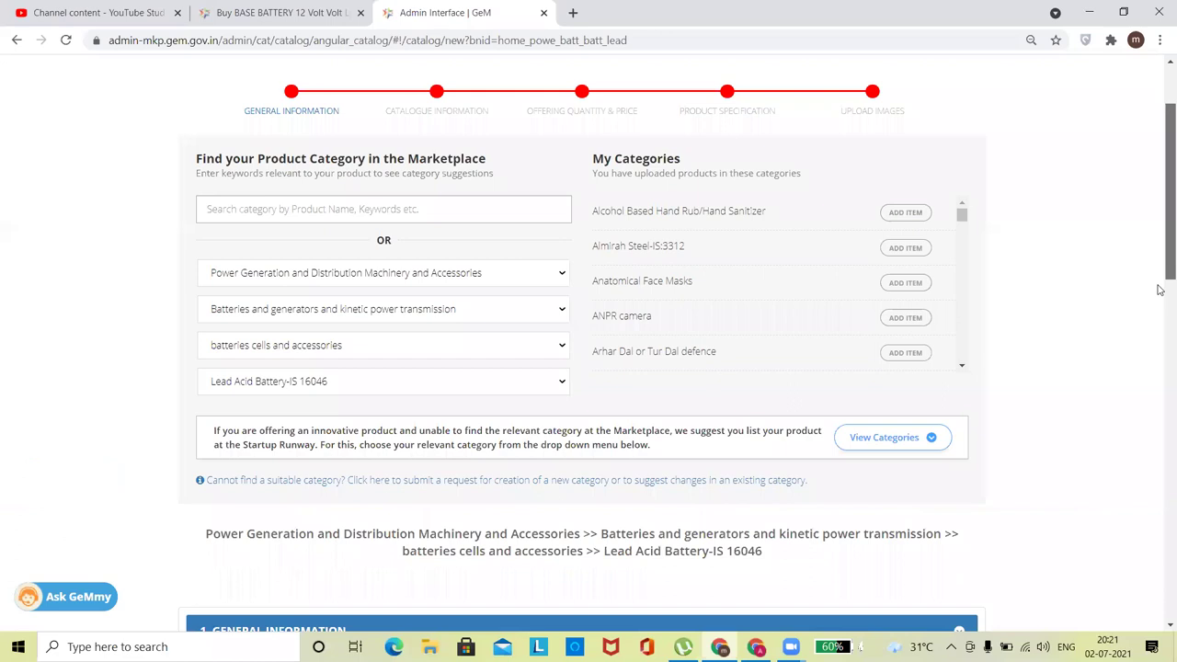
{"action": "scroll", "coordinate": [1159, 395], "scroll_direction": "down", "scroll_amount": 5}
{"action": "scroll", "coordinate": [938, 500], "scroll_direction": "up", "scroll_amount": 1}
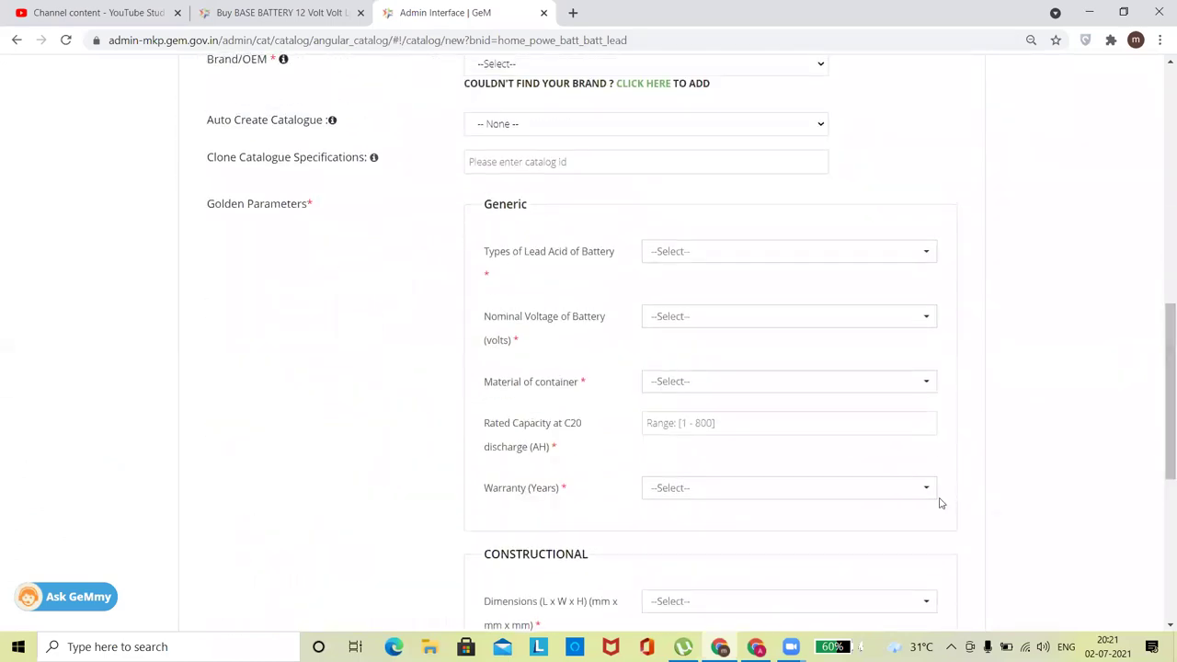
{"action": "left_click", "coordinate": [679, 499]}
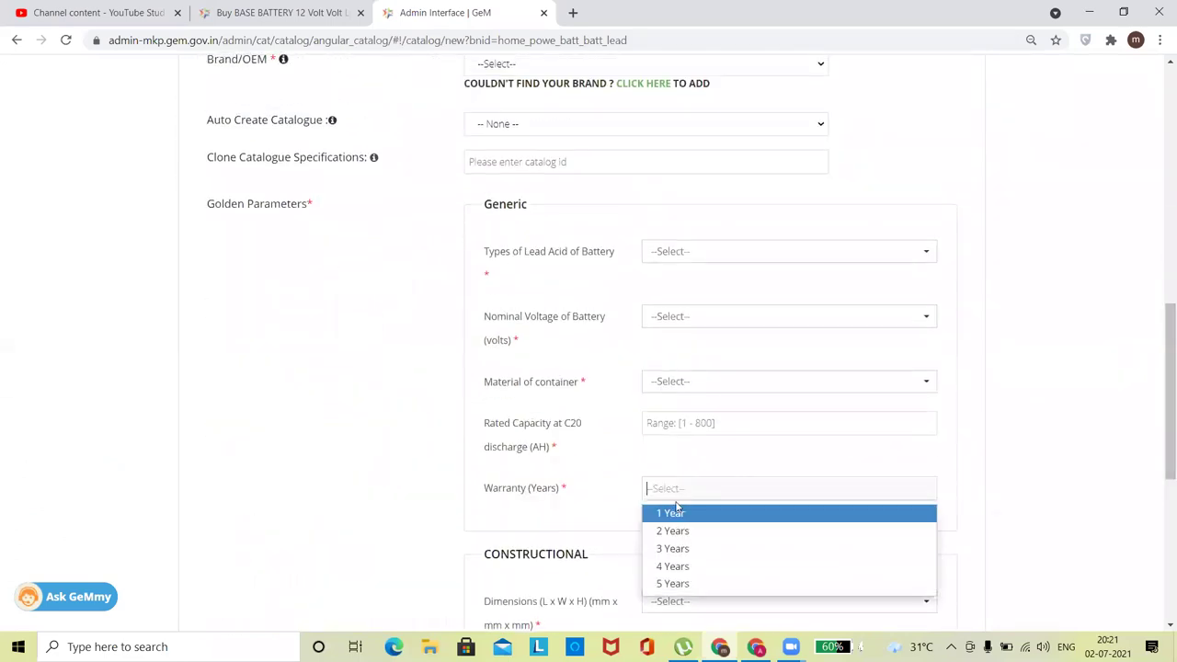
{"action": "scroll", "coordinate": [1159, 395], "scroll_direction": "down", "scroll_amount": 3}
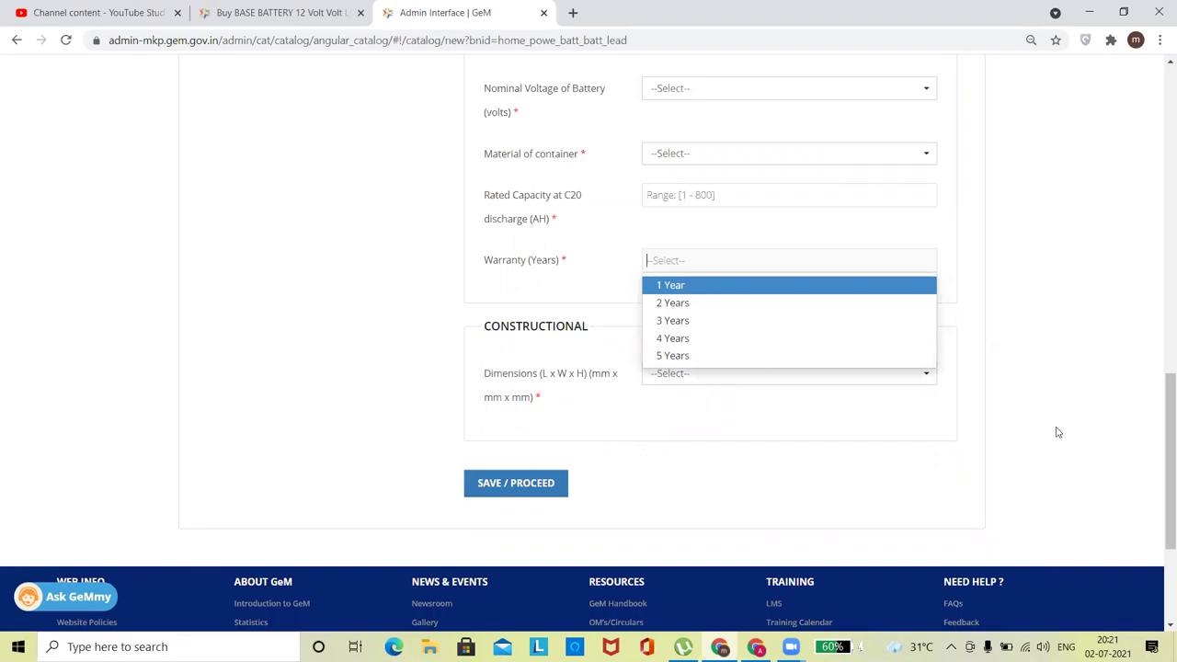
{"action": "left_click_drag", "start_coordinate": [1169, 420], "coordinate": [1158, 109]}
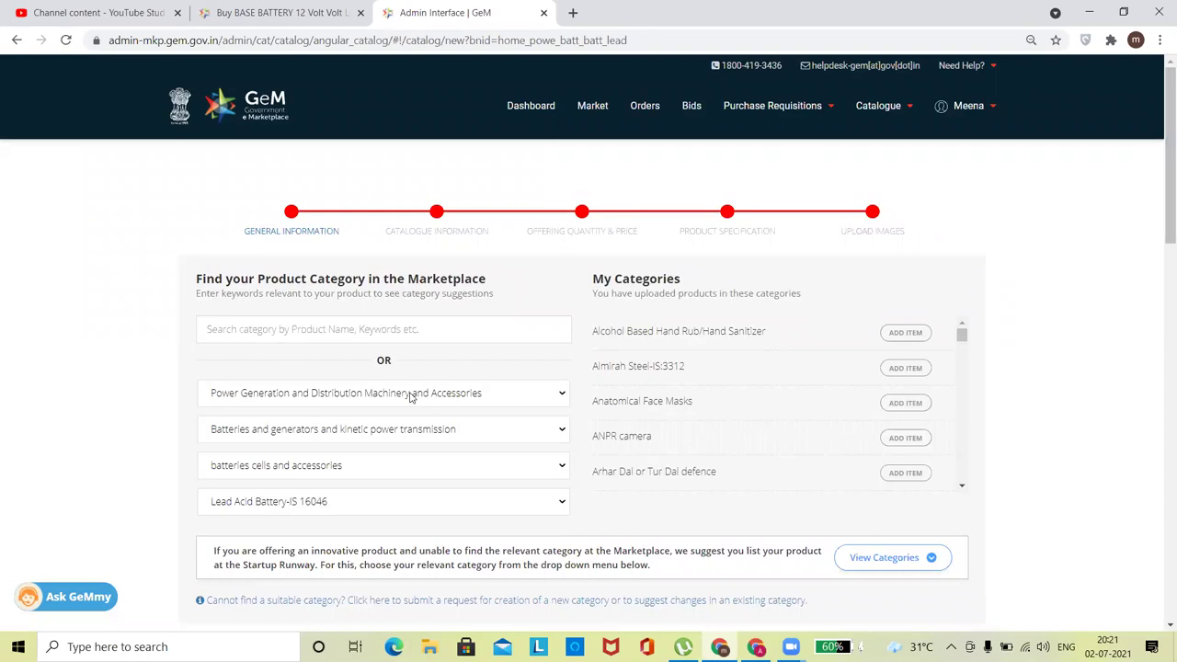
{"action": "scroll", "coordinate": [1065, 262], "scroll_direction": "down", "scroll_amount": 10}
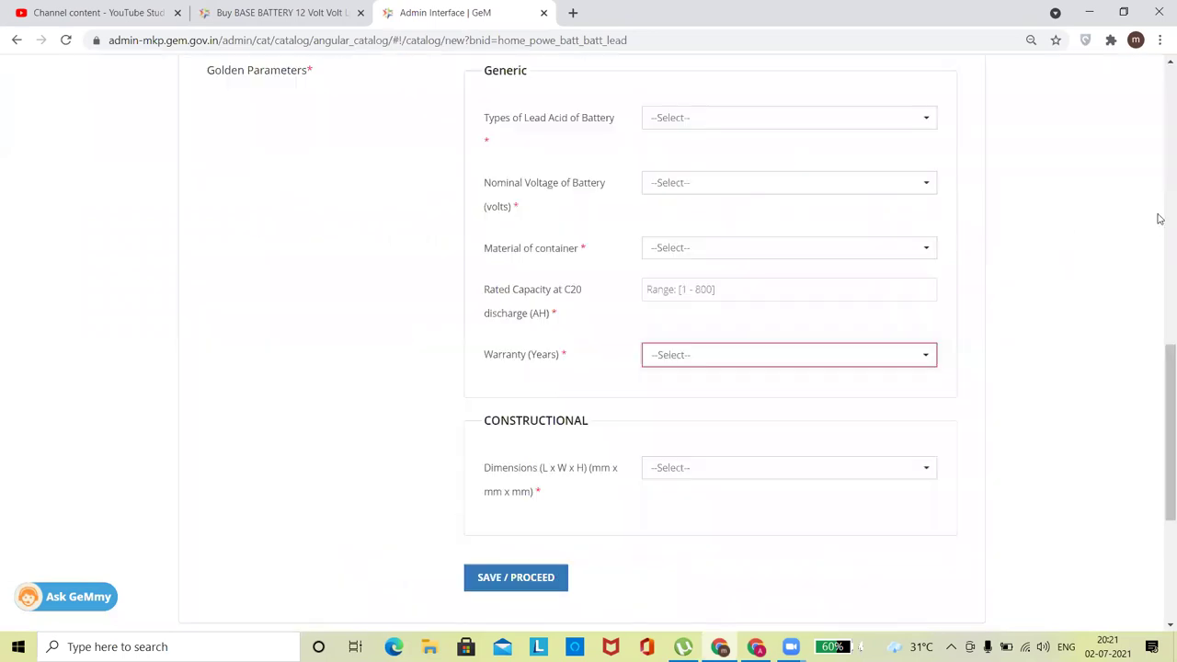
{"action": "left_click_drag", "start_coordinate": [1161, 377], "coordinate": [1161, 168]}
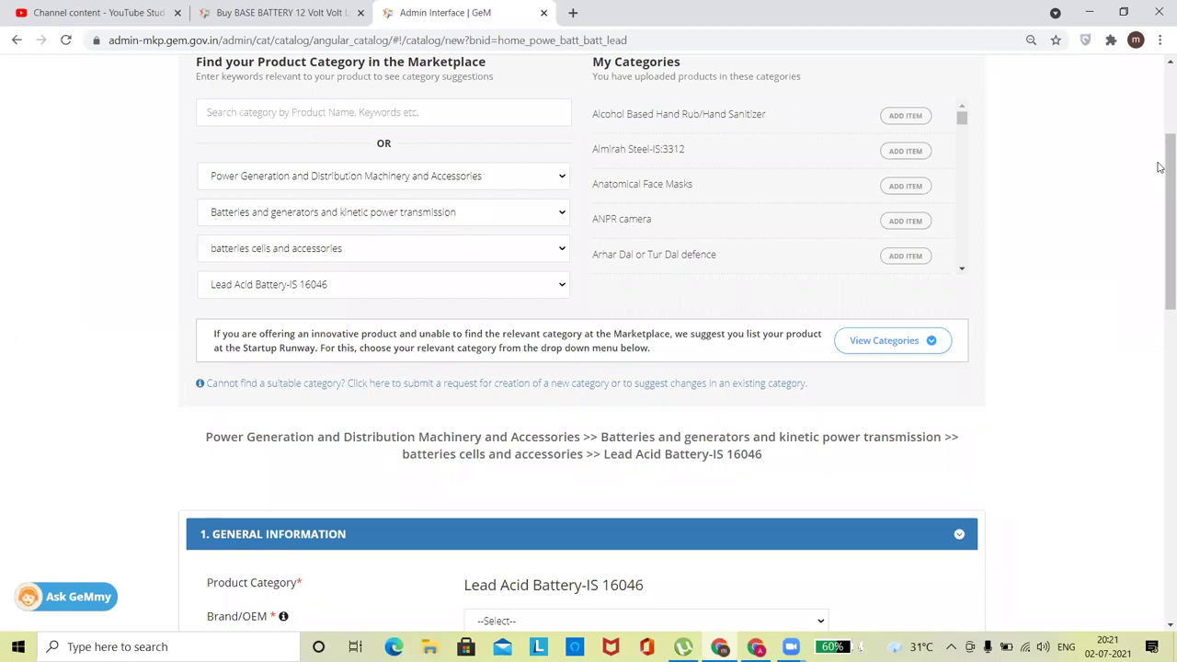
{"action": "left_click_drag", "start_coordinate": [1160, 274], "coordinate": [1159, 351]}
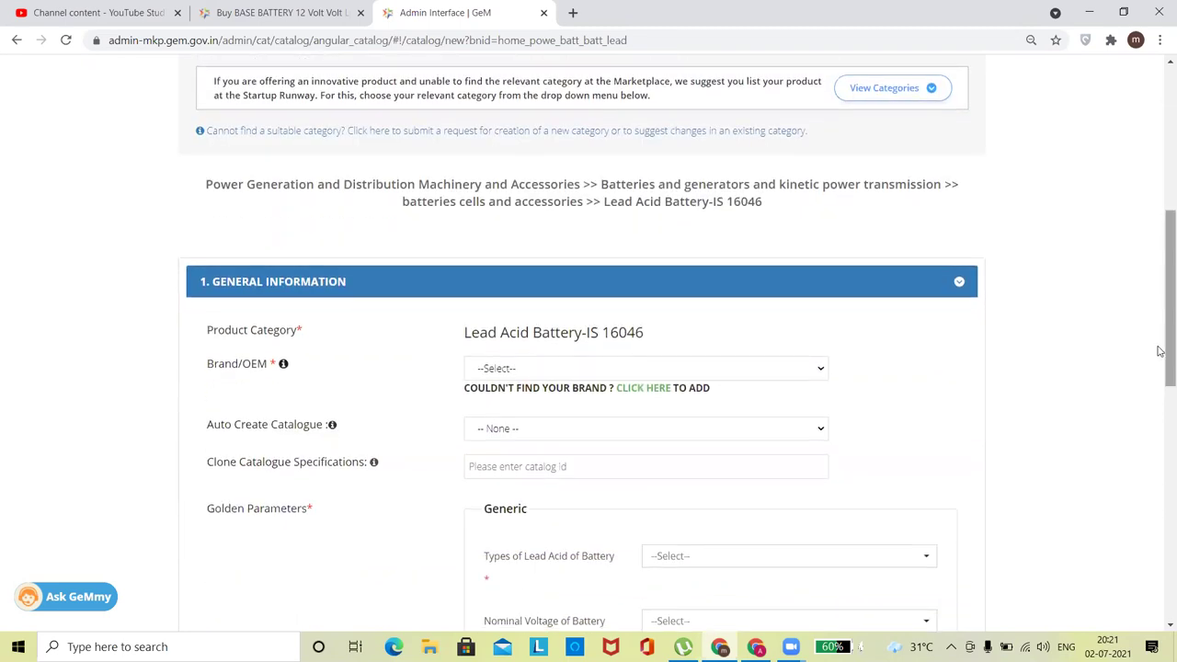
{"action": "left_click_drag", "start_coordinate": [654, 360], "coordinate": [644, 332]}
{"action": "left_click", "coordinate": [427, 337]}
{"action": "left_click_drag", "start_coordinate": [1159, 282], "coordinate": [1143, 237]}
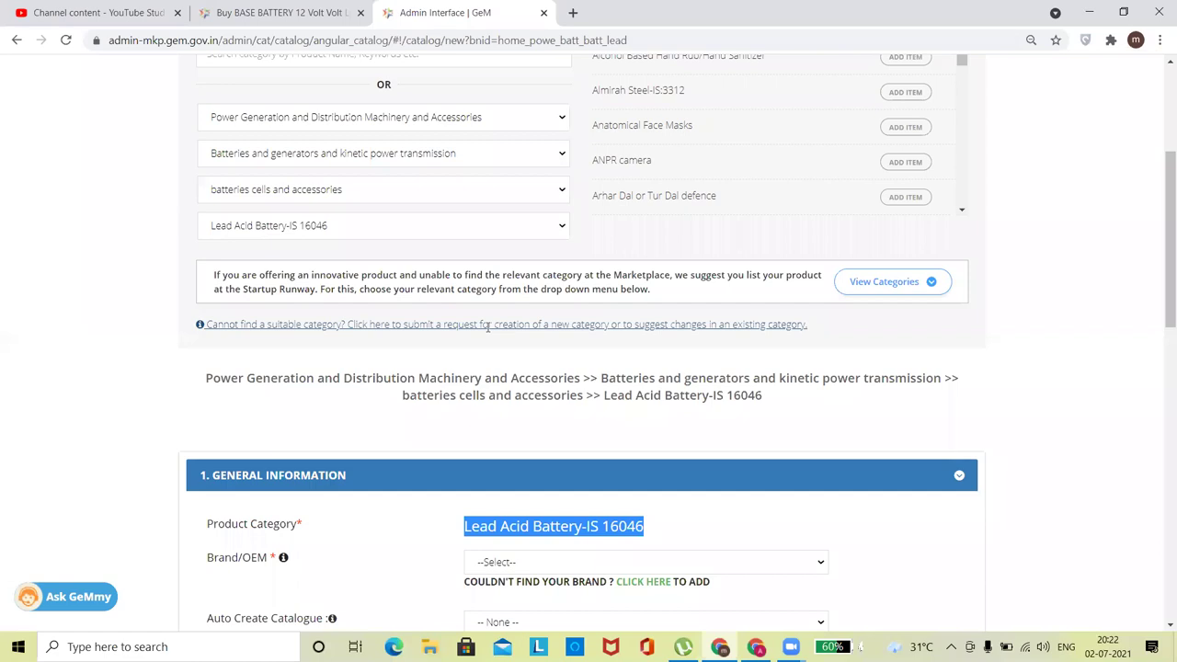
Open the missing-category request form as a Request for Category Up-gradation with Category Type Product.
{"action": "left_click", "coordinate": [489, 324]}
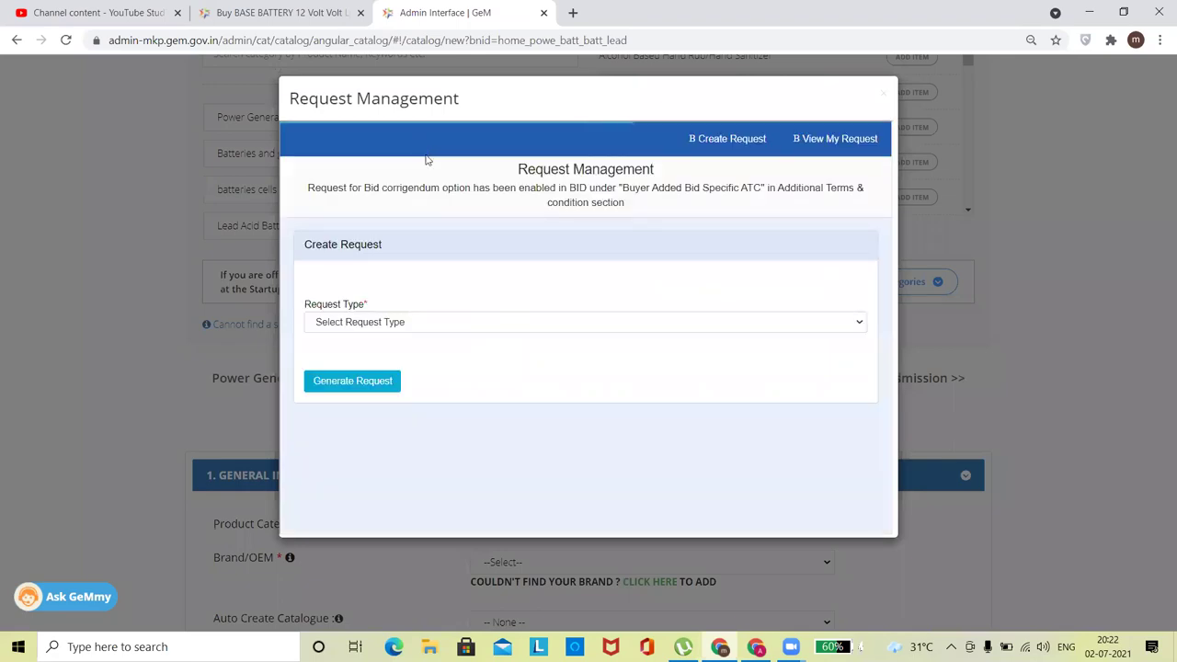
{"action": "left_click", "coordinate": [369, 326]}
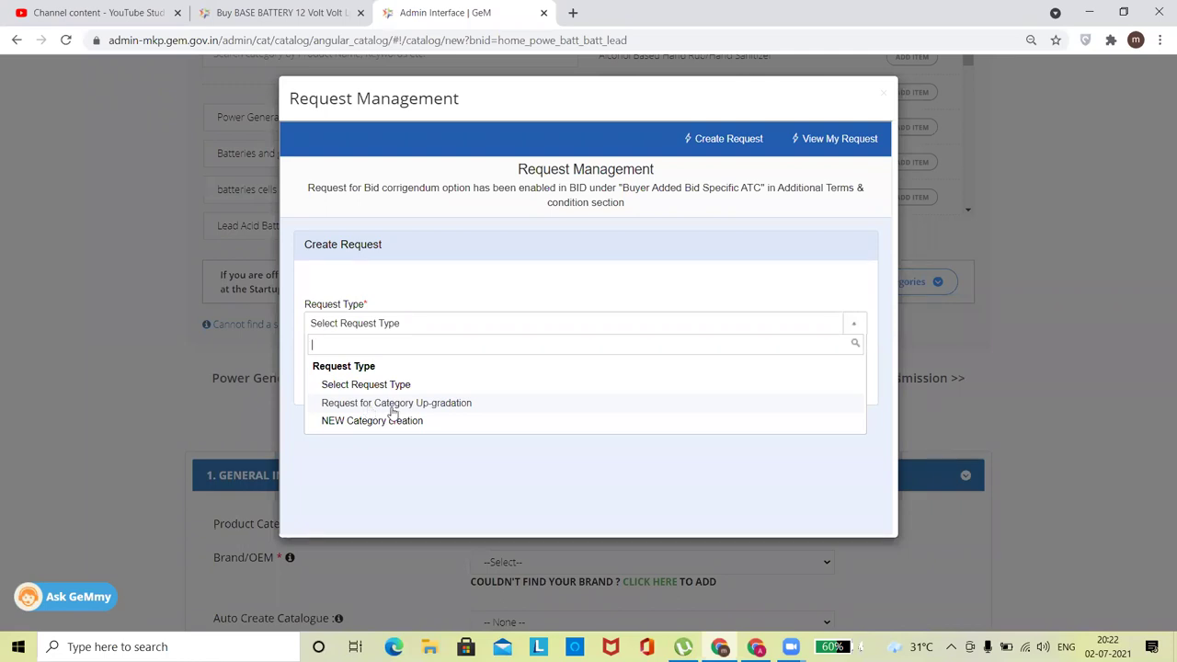
{"action": "left_click", "coordinate": [387, 405]}
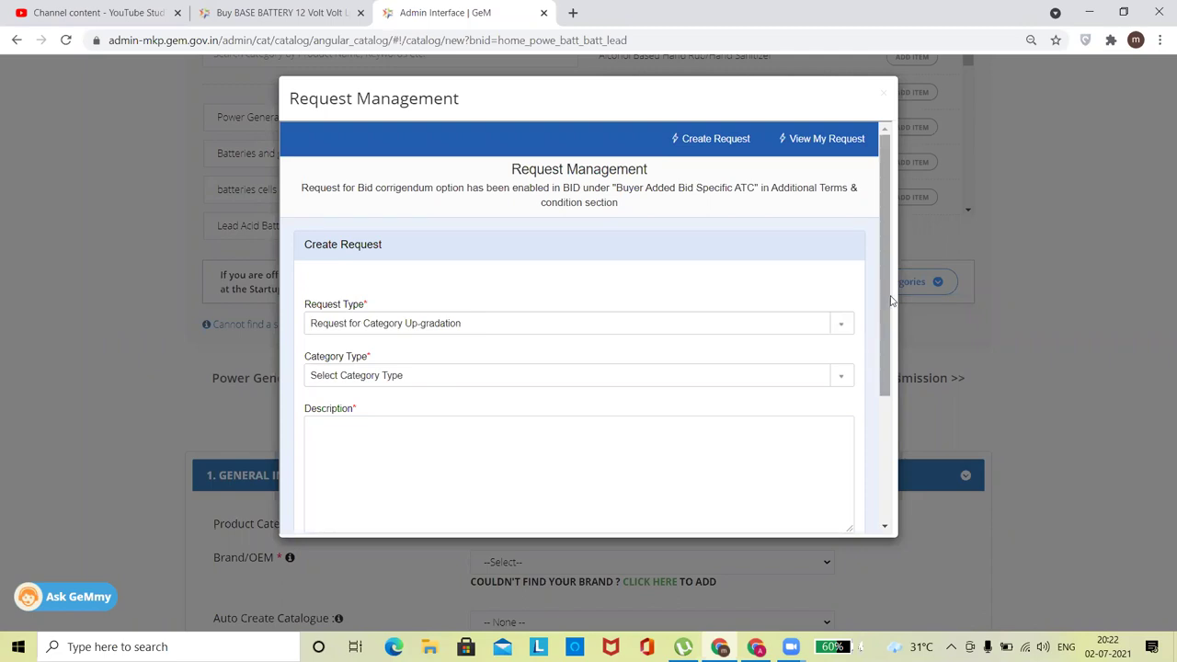
{"action": "left_click_drag", "start_coordinate": [888, 296], "coordinate": [890, 366]}
{"action": "left_click", "coordinate": [773, 274]}
{"action": "right_click", "coordinate": [775, 273]}
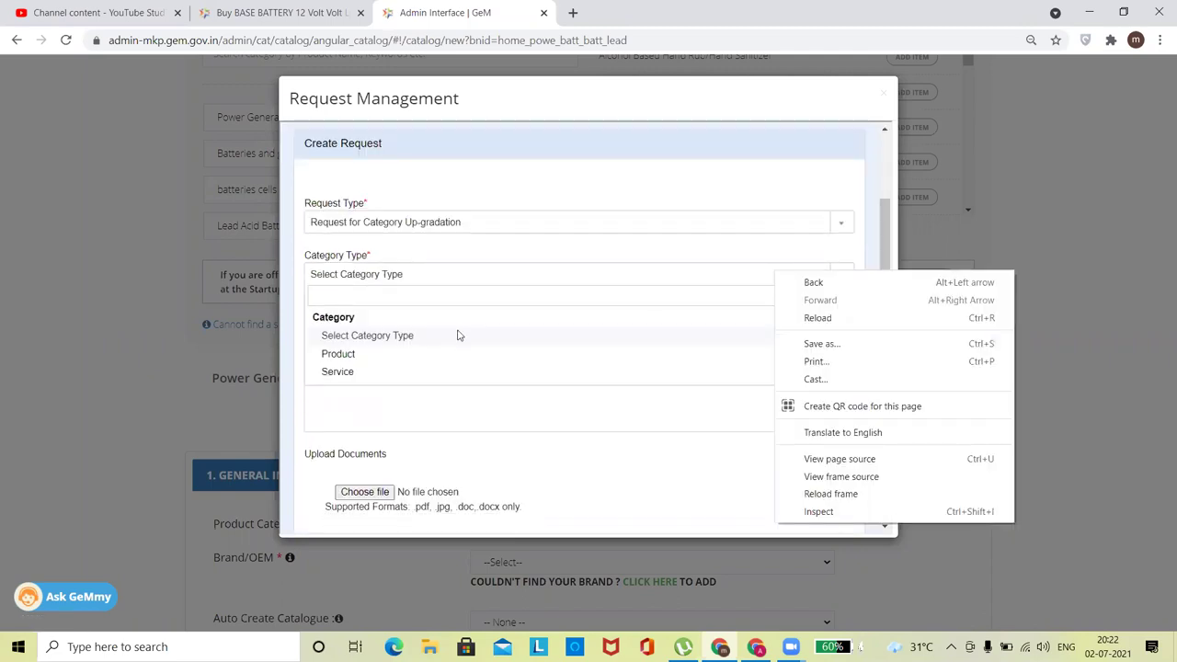
{"action": "left_click", "coordinate": [338, 354]}
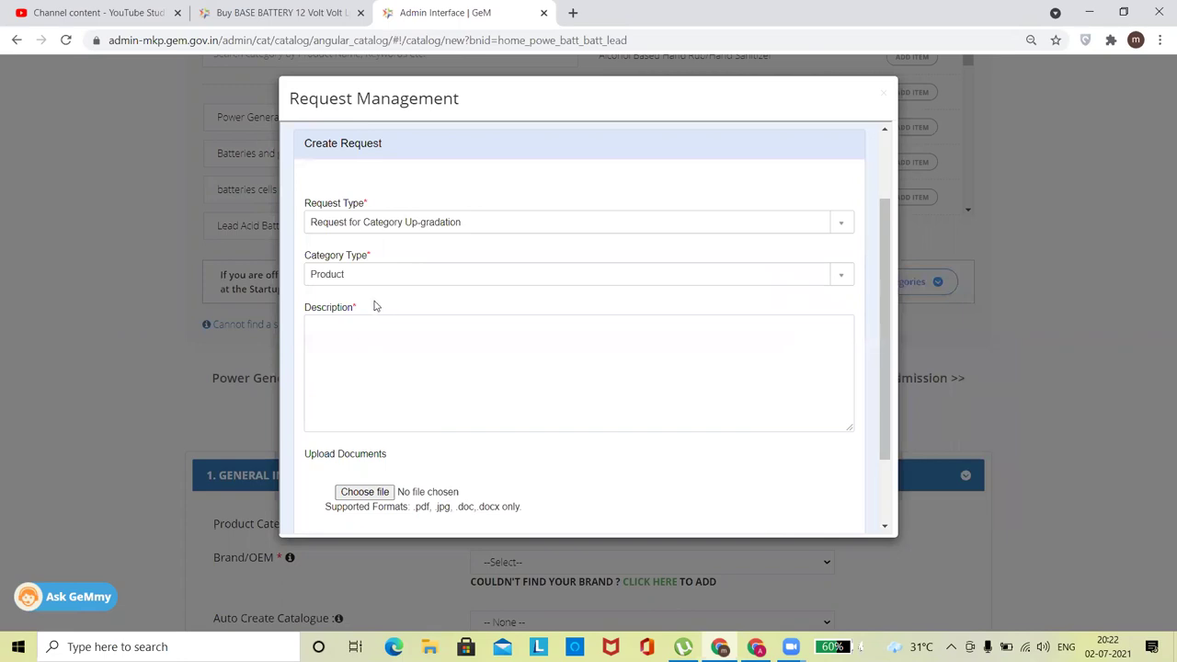
{"action": "left_click_drag", "start_coordinate": [886, 400], "coordinate": [878, 331]}
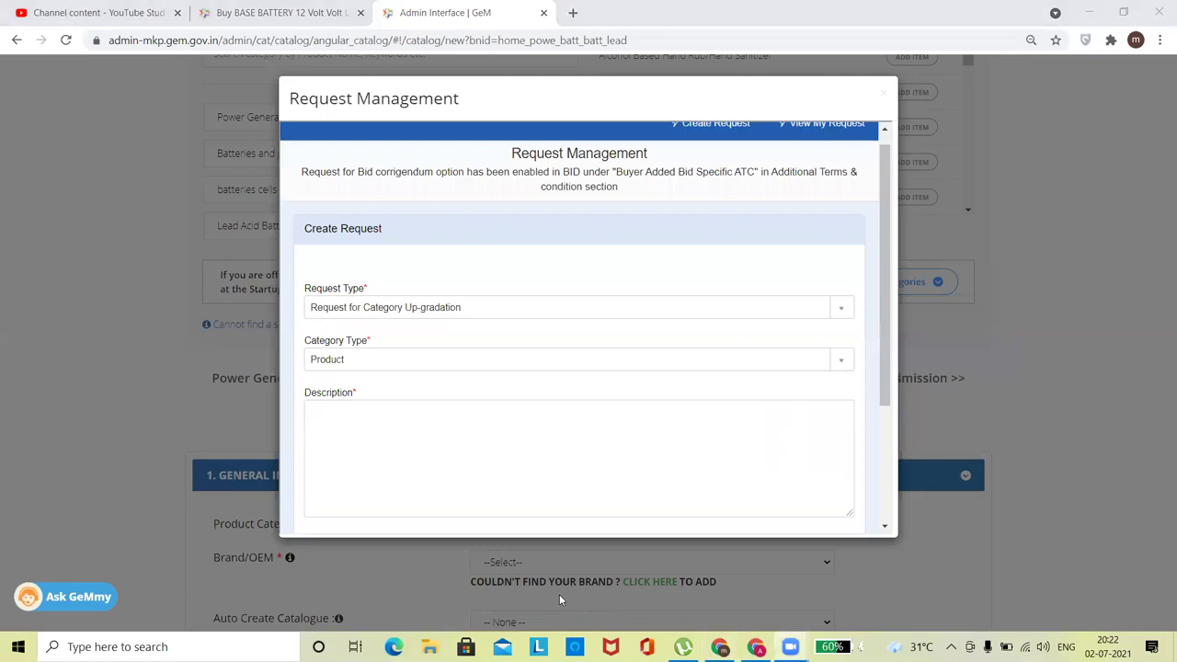
{"action": "left_click_drag", "start_coordinate": [886, 352], "coordinate": [744, 381]}
Step through the Category Name list to 'lead acid battery' and scroll to its specification table.
{"action": "left_click", "coordinate": [367, 379]}
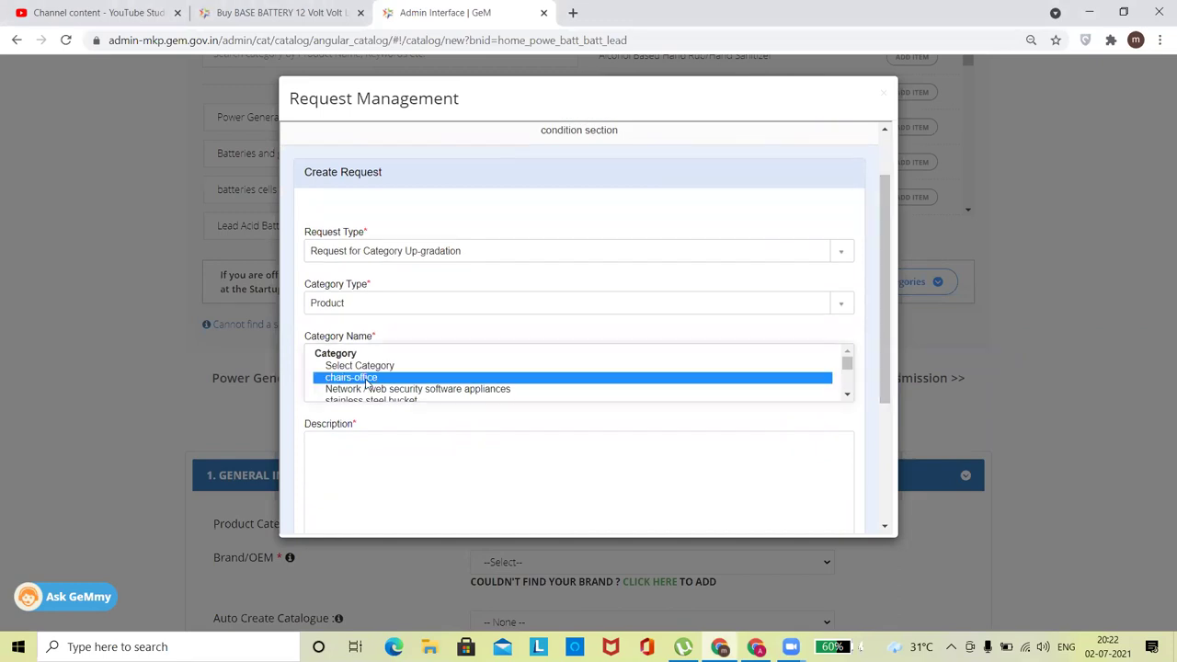
{"action": "key", "text": "l"}
{"action": "key", "text": "l"}
{"action": "key", "text": "l"}
{"action": "key", "text": "l"}
{"action": "key", "text": "l"}
{"action": "key", "text": "l"}
{"action": "key", "text": "l"}
{"action": "key", "text": "l"}
{"action": "key", "text": "l"}
{"action": "key", "text": "l"}
{"action": "key", "text": "l"}
{"action": "key", "text": "l"}
{"action": "key", "text": "l"}
{"action": "key", "text": "l"}
{"action": "key", "text": "l"}
{"action": "key", "text": "l"}
{"action": "key", "text": "l"}
{"action": "key", "text": "l"}
{"action": "key", "text": "l"}
{"action": "key", "text": "l"}
{"action": "key", "text": "l"}
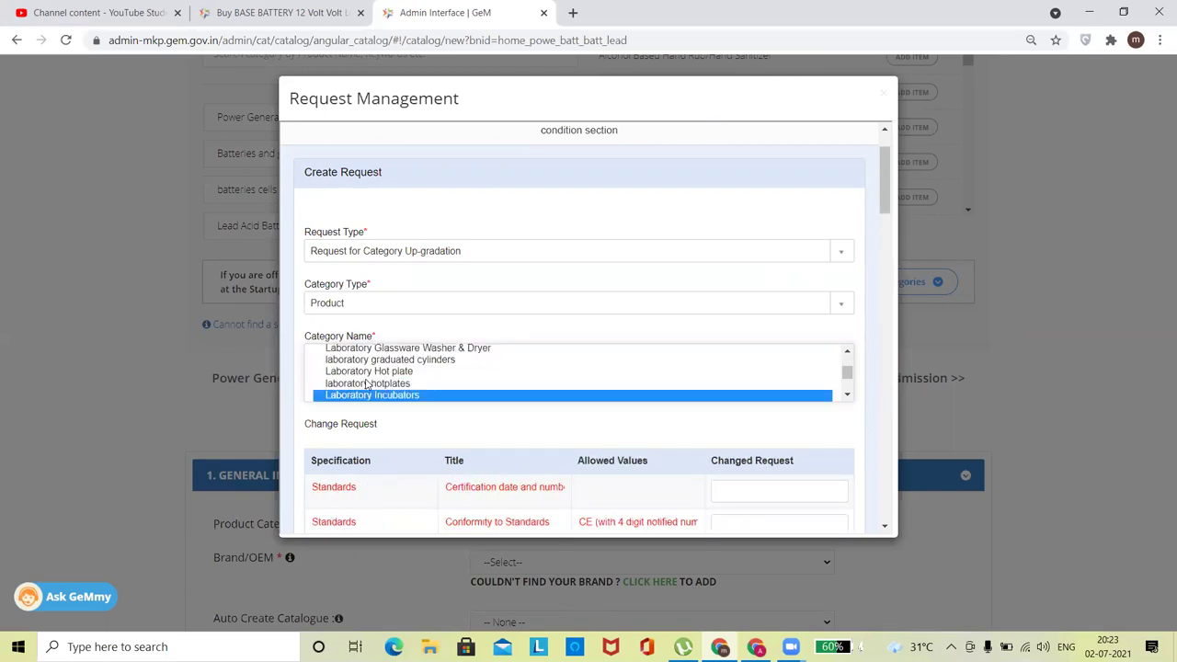
{"action": "key", "text": "l"}
{"action": "key", "text": "l"}
{"action": "key", "text": "e"}
{"action": "key", "text": "l"}
{"action": "key", "text": "l"}
{"action": "key", "text": "l"}
{"action": "key", "text": "l"}
{"action": "key", "text": "l"}
{"action": "key", "text": "l"}
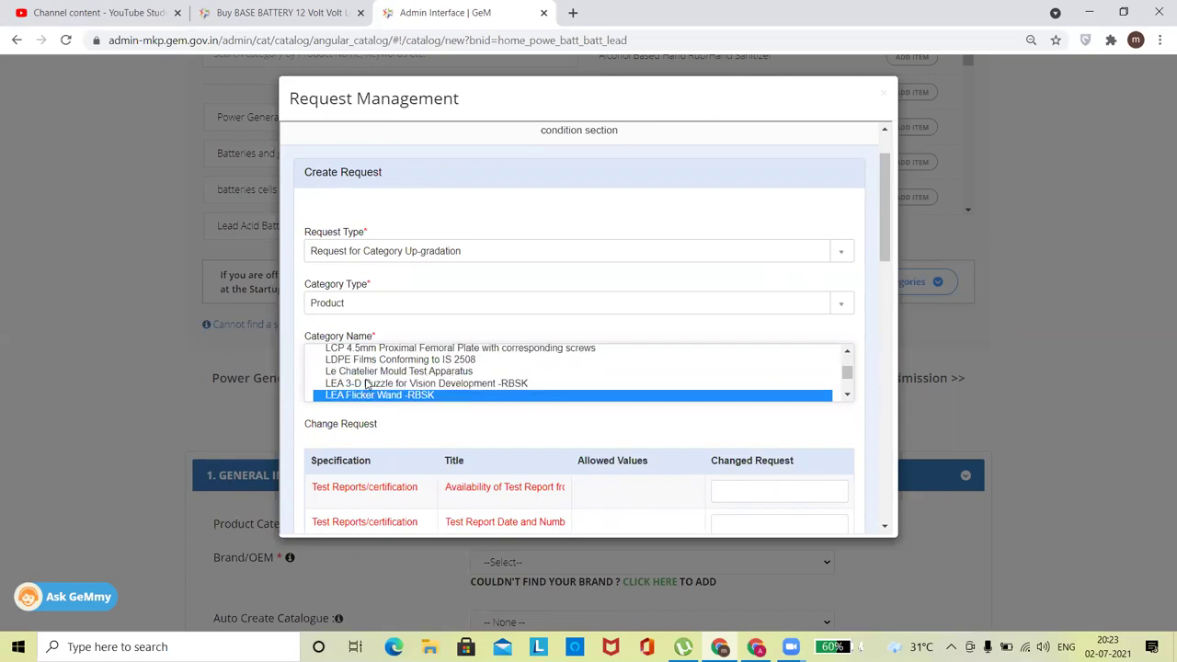
{"action": "key", "text": "l"}
{"action": "key", "text": "l"}
{"action": "key", "text": "l"}
{"action": "key", "text": "l"}
{"action": "key", "text": "l"}
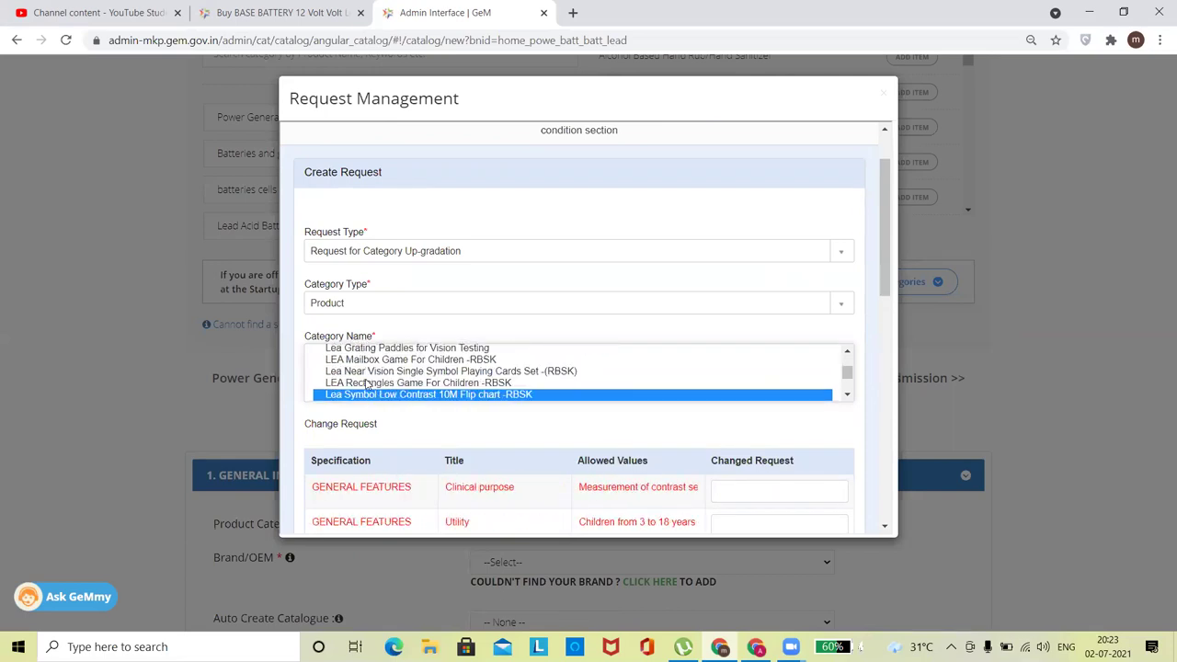
{"action": "key", "text": "l"}
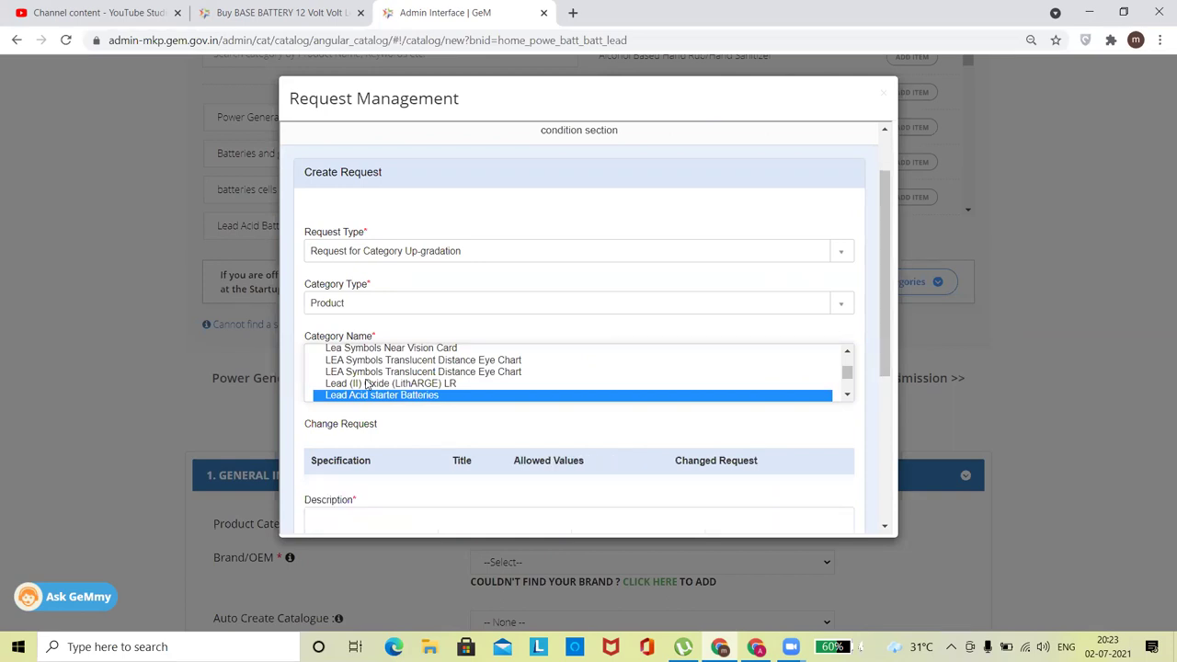
{"action": "key", "text": "l"}
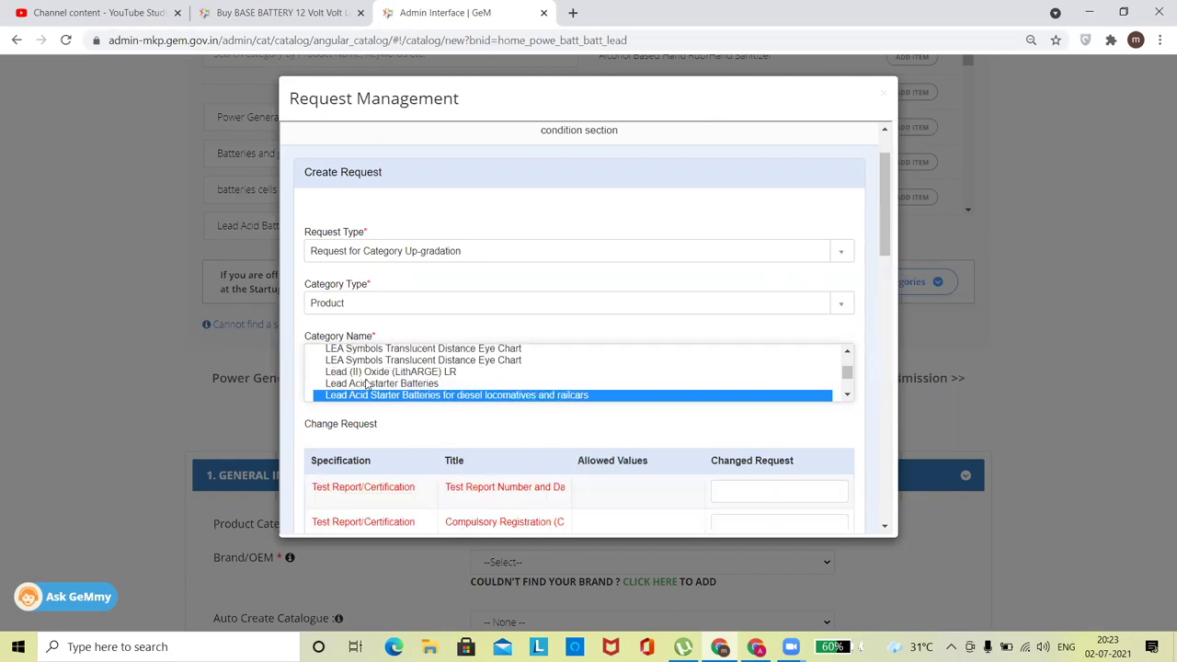
{"action": "key", "text": "l"}
{"action": "key", "text": "l"}
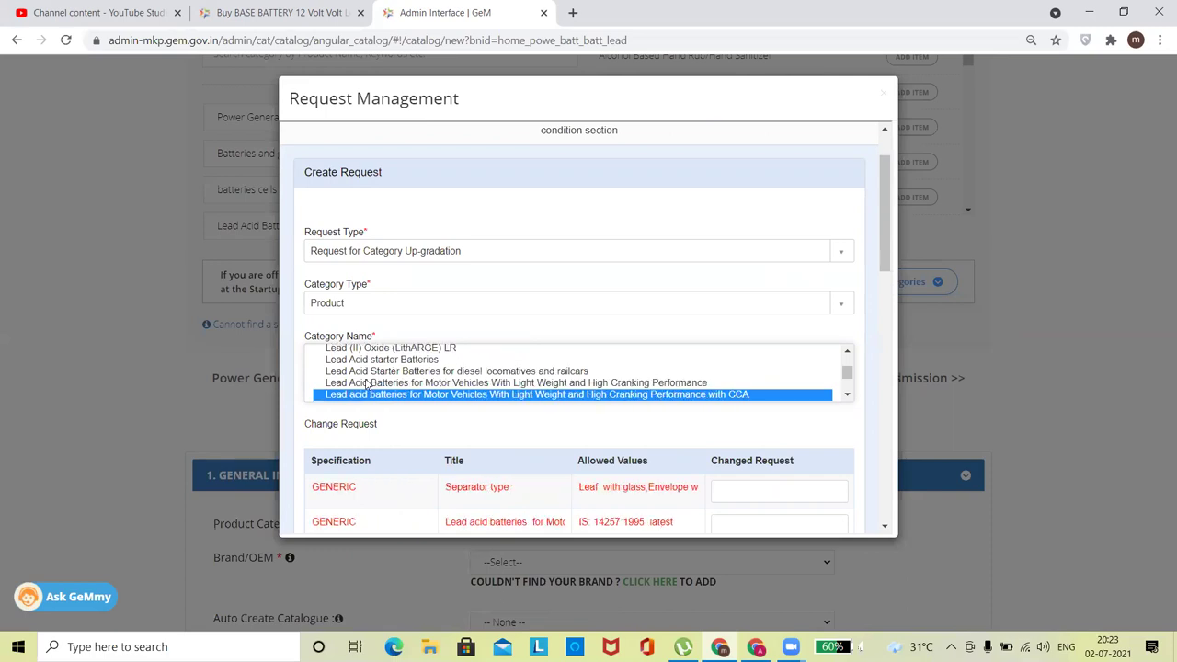
{"action": "key", "text": "l"}
{"action": "key", "text": "l"}
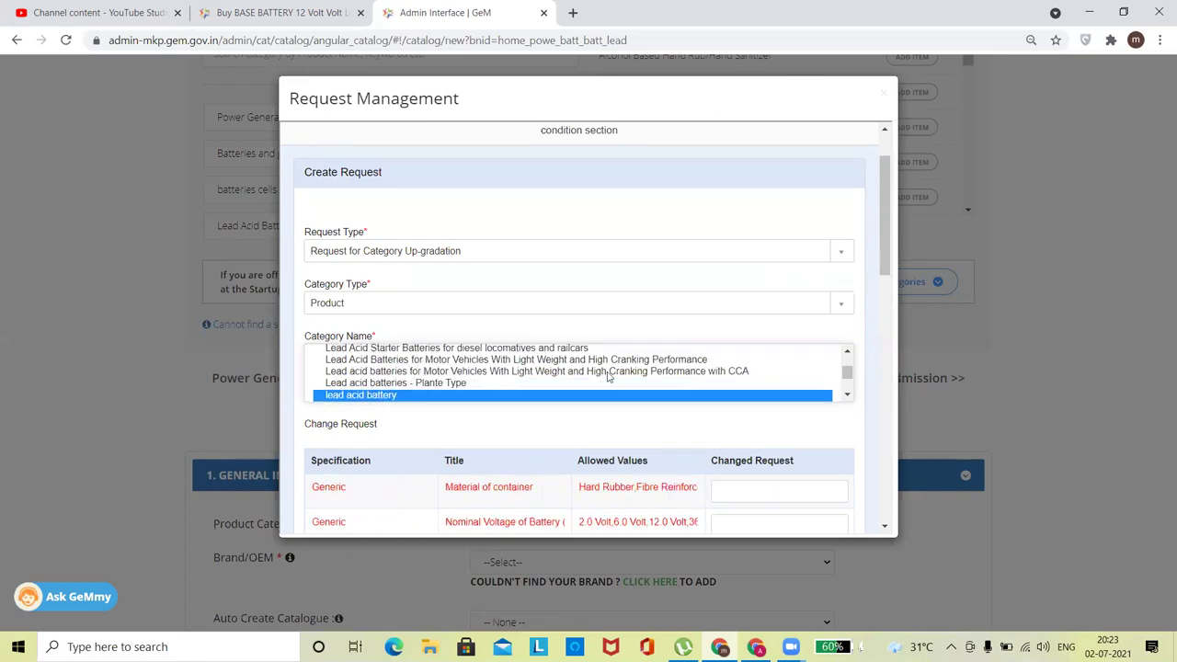
{"action": "left_click_drag", "start_coordinate": [888, 274], "coordinate": [896, 361]}
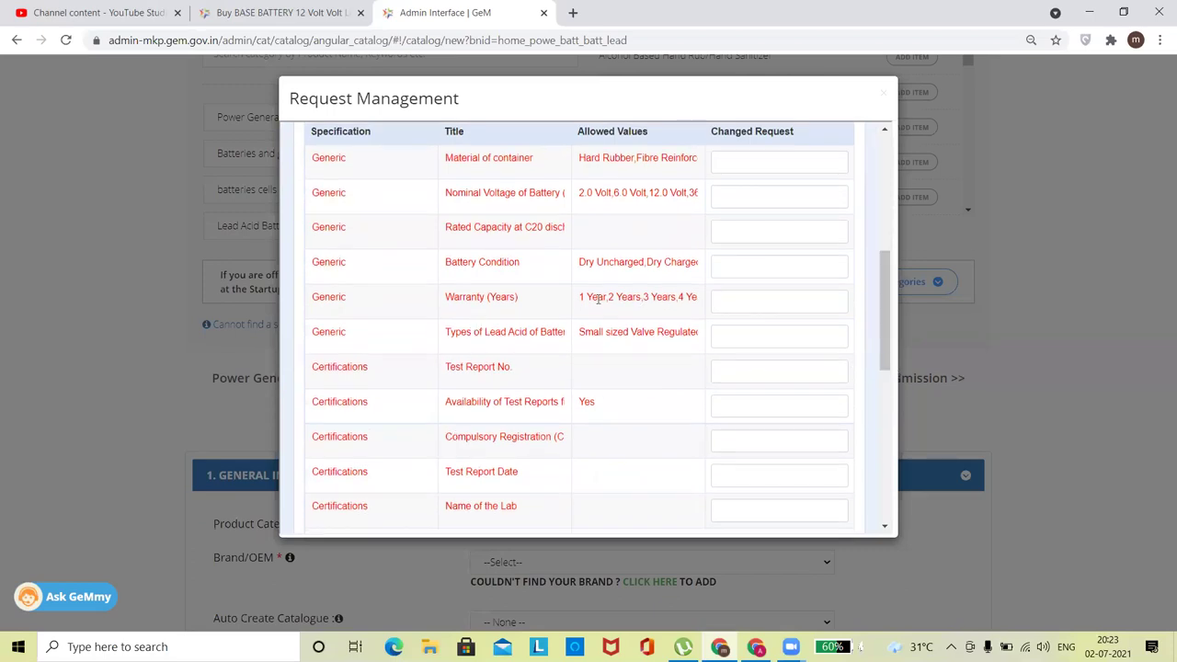
Request 6 as the new Warranty (Years) value for the lead acid battery.
{"action": "left_click_drag", "start_coordinate": [587, 297], "coordinate": [714, 298]}
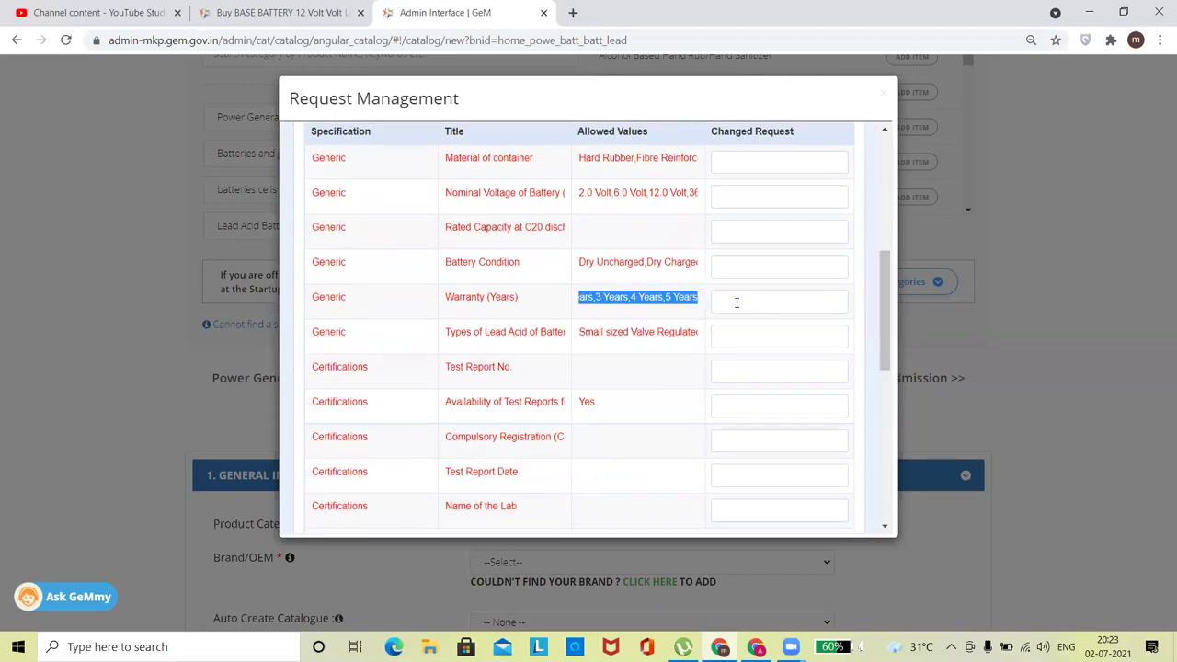
{"action": "left_click", "coordinate": [736, 302]}
{"action": "type", "text": "6"}
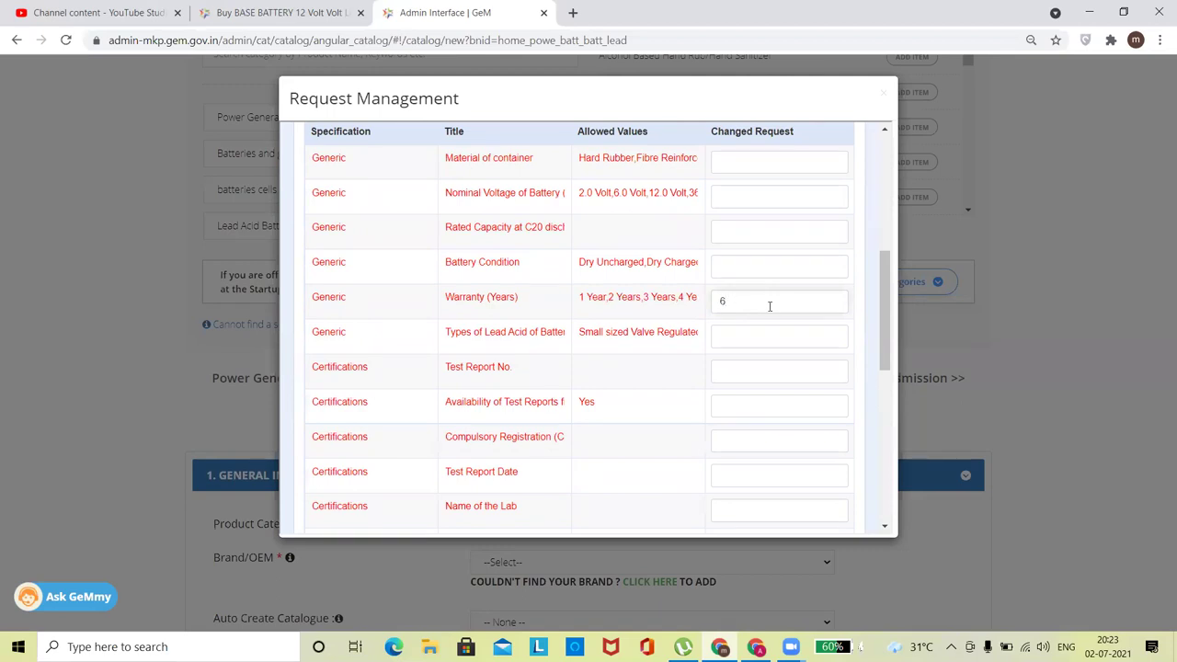
{"action": "left_click_drag", "start_coordinate": [880, 313], "coordinate": [903, 462]}
Enter '6 years' as the change request's Description.
{"action": "left_click", "coordinate": [482, 295]}
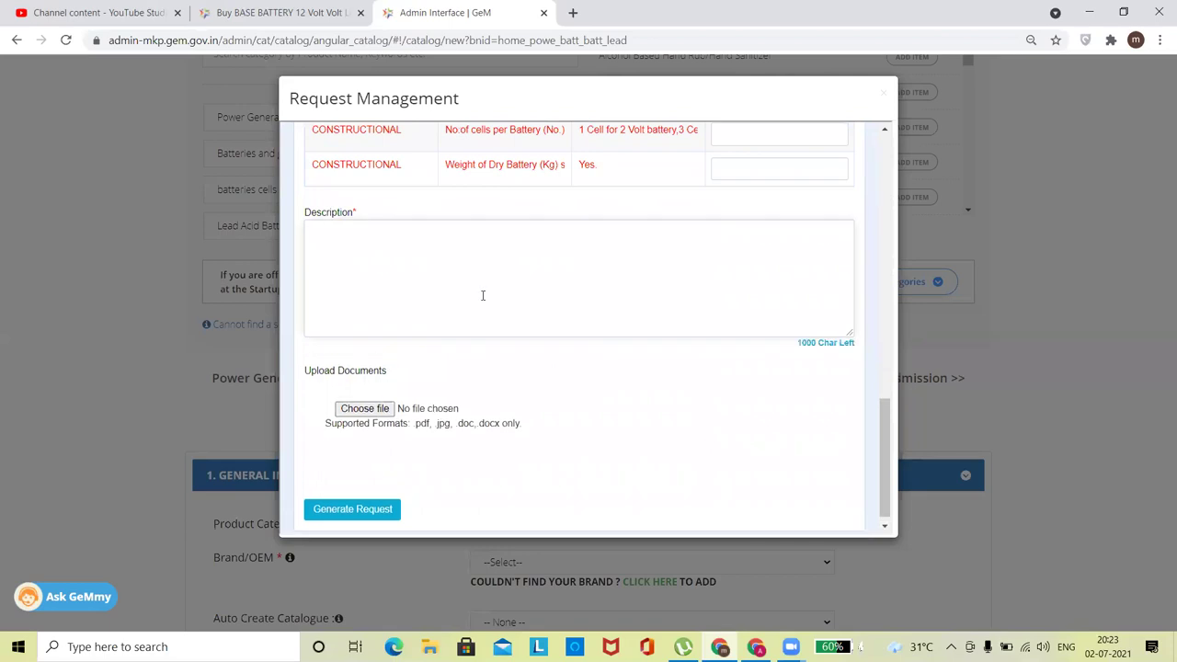
{"action": "type", "text": "6 years"}
{"action": "left_click_drag", "start_coordinate": [524, 390], "coordinate": [724, 458]}
{"action": "left_click_drag", "start_coordinate": [887, 457], "coordinate": [882, 475]}
{"action": "left_click", "coordinate": [387, 445]}
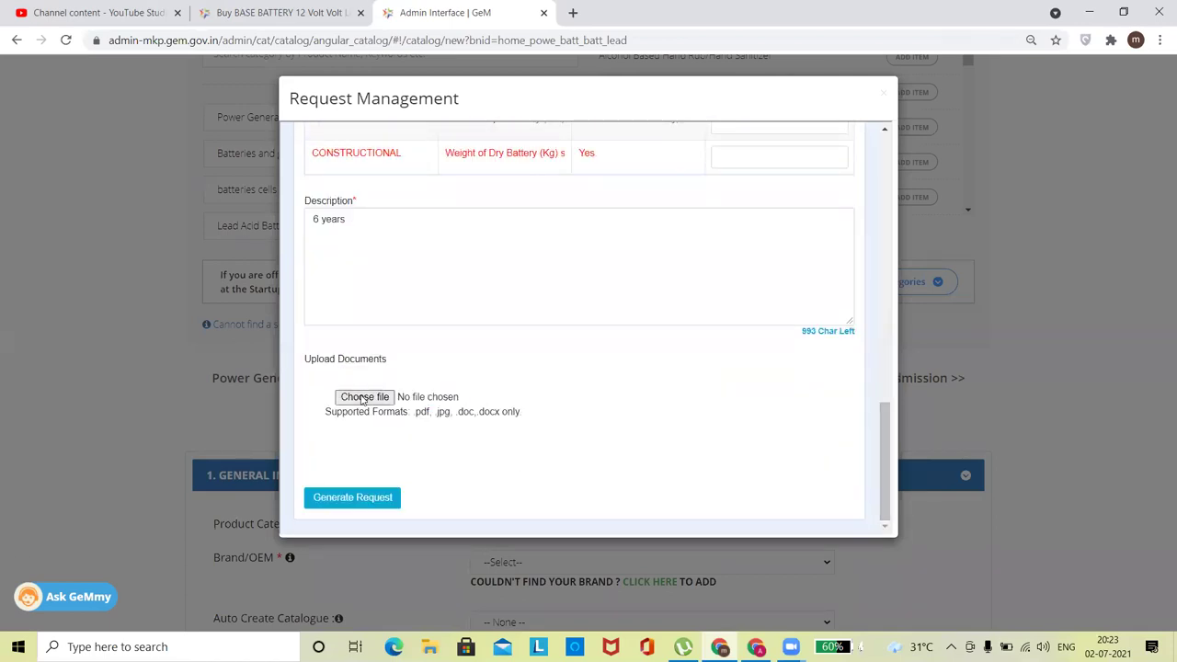
Try Generate Request, then Google 'lead acid battery 6 years warranty' and open Exide's Epiq press release.
{"action": "left_click", "coordinate": [351, 501]}
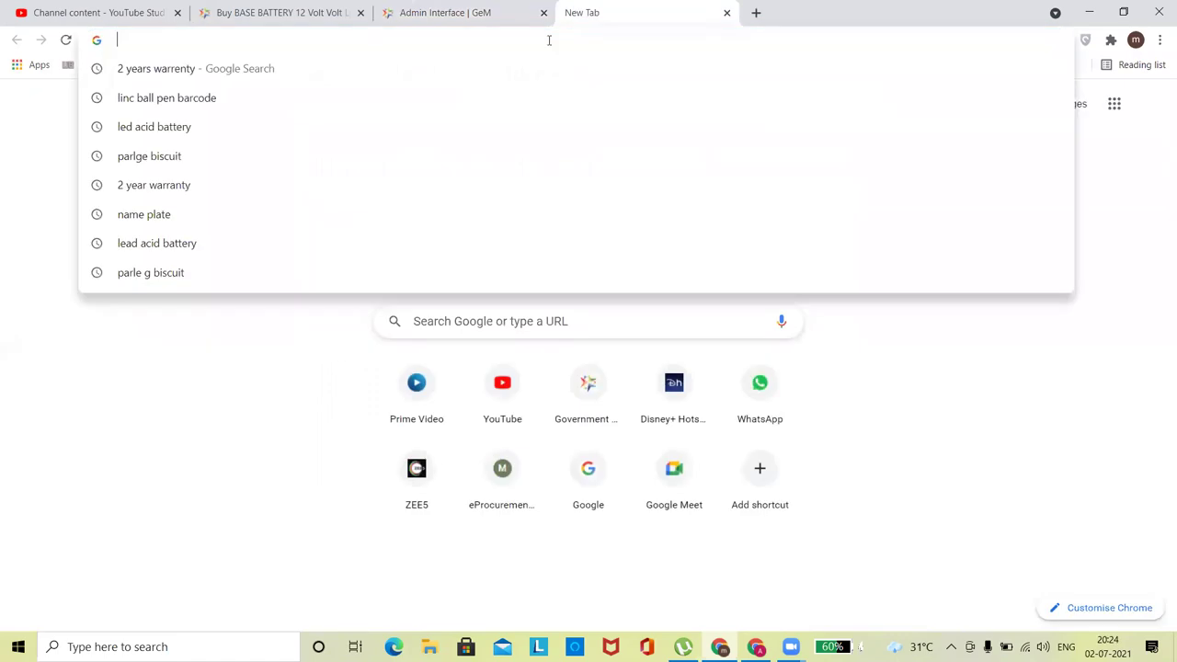
{"action": "type", "text": "lead ac"}
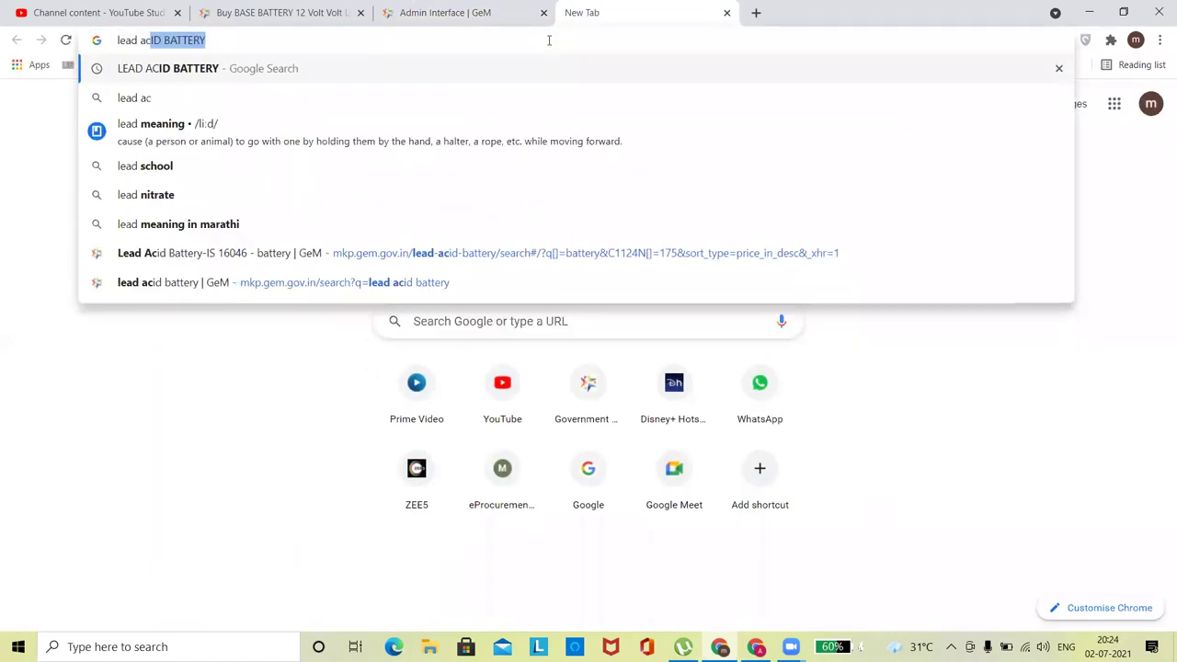
{"action": "type", "text": "id batte"}
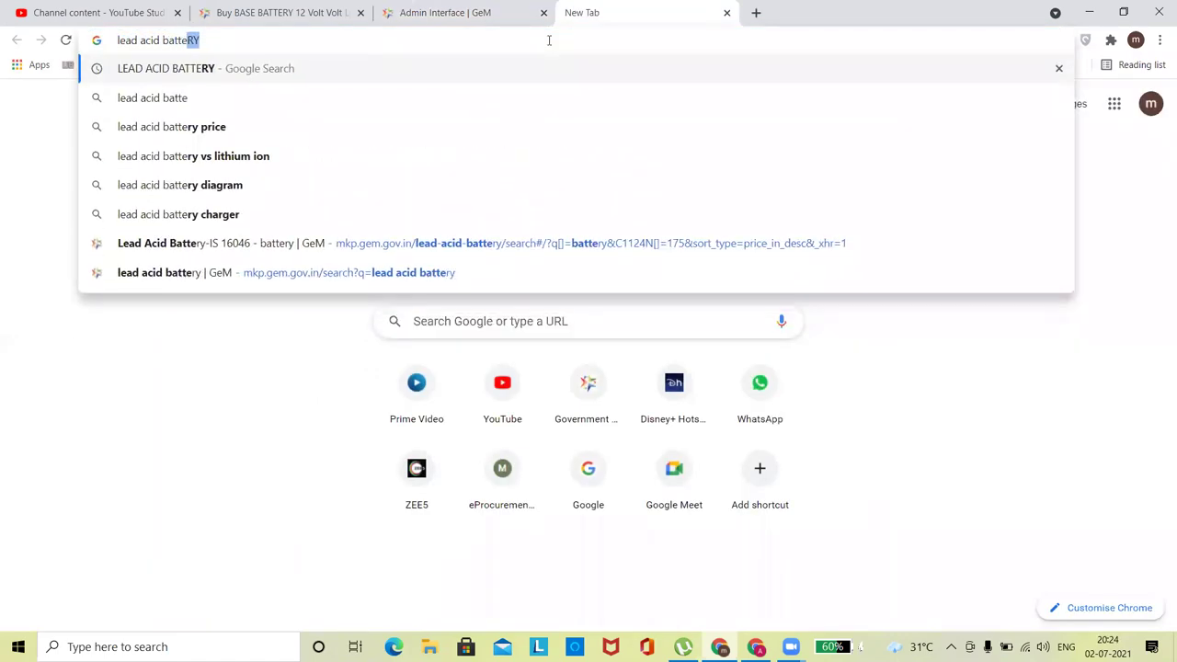
{"action": "type", "text": "ry 6 yw"}
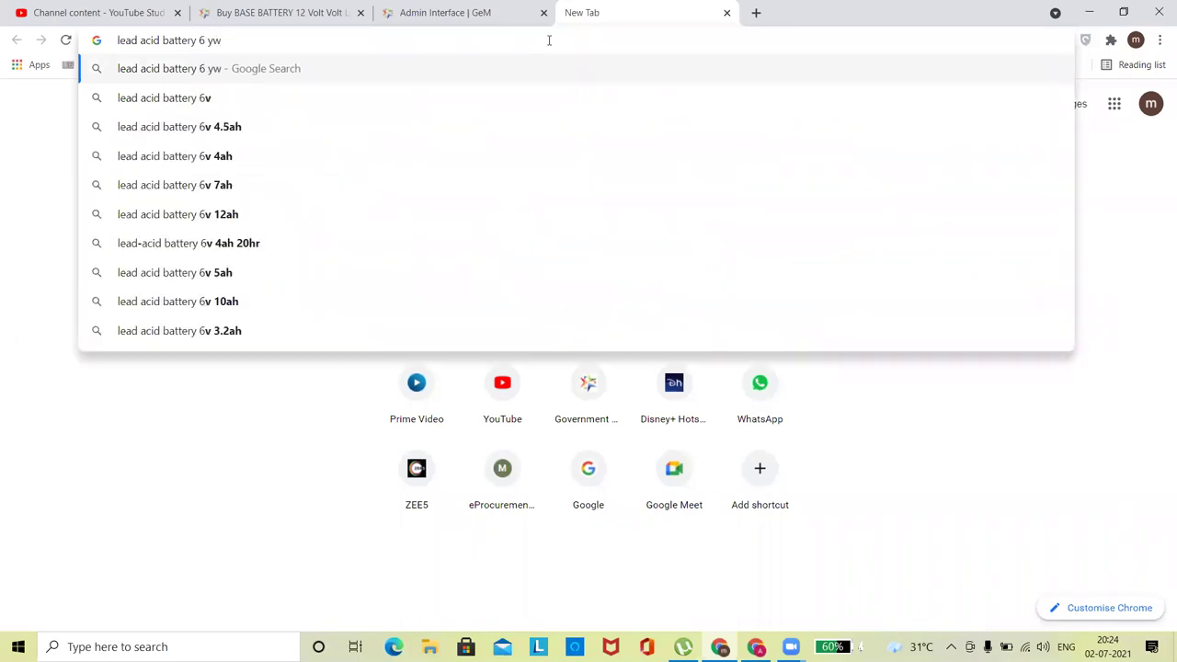
{"action": "key", "text": "BackSpace"}
{"action": "type", "text": "e"}
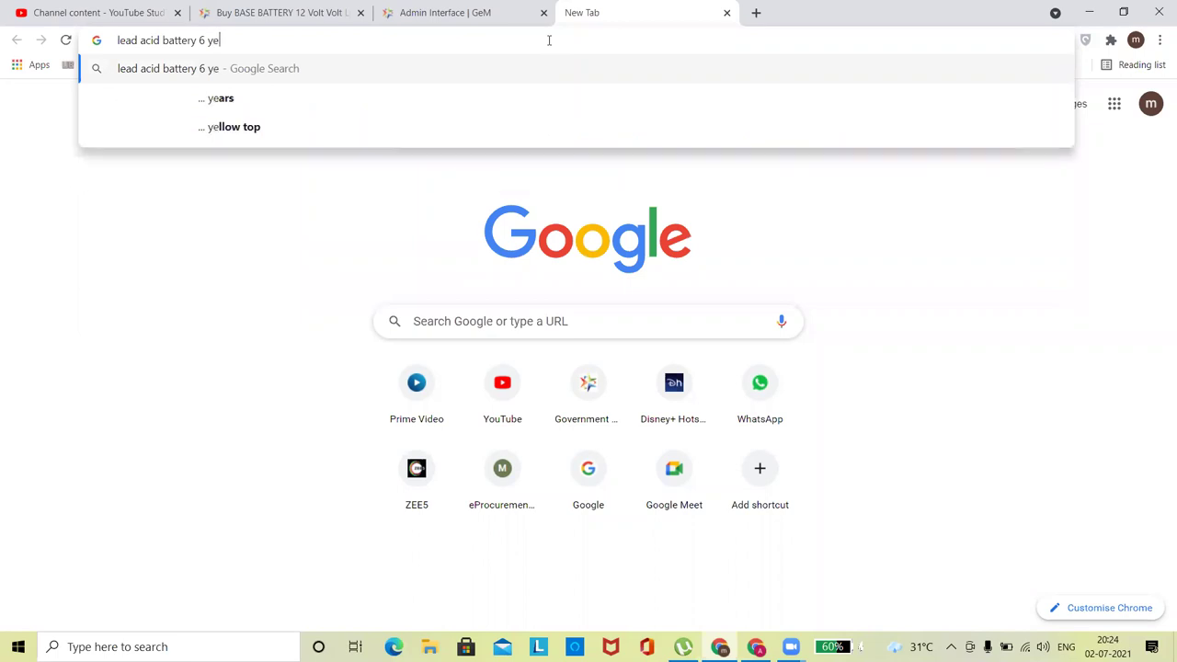
{"action": "type", "text": "ars warre"}
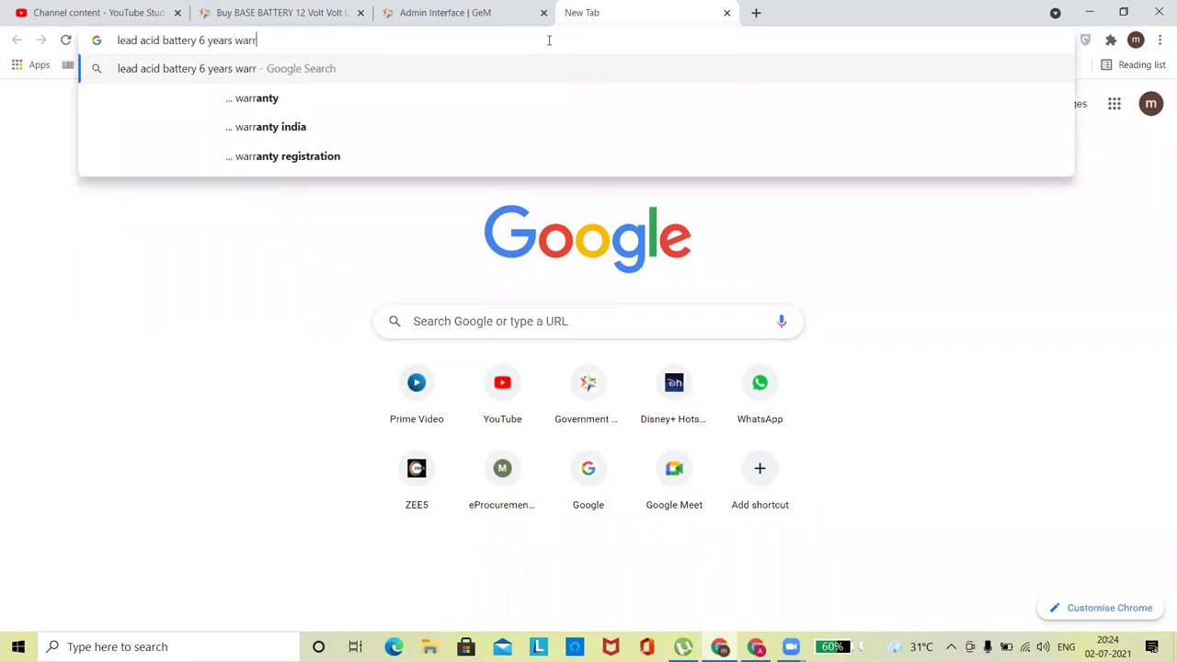
{"action": "left_click", "coordinate": [279, 99]}
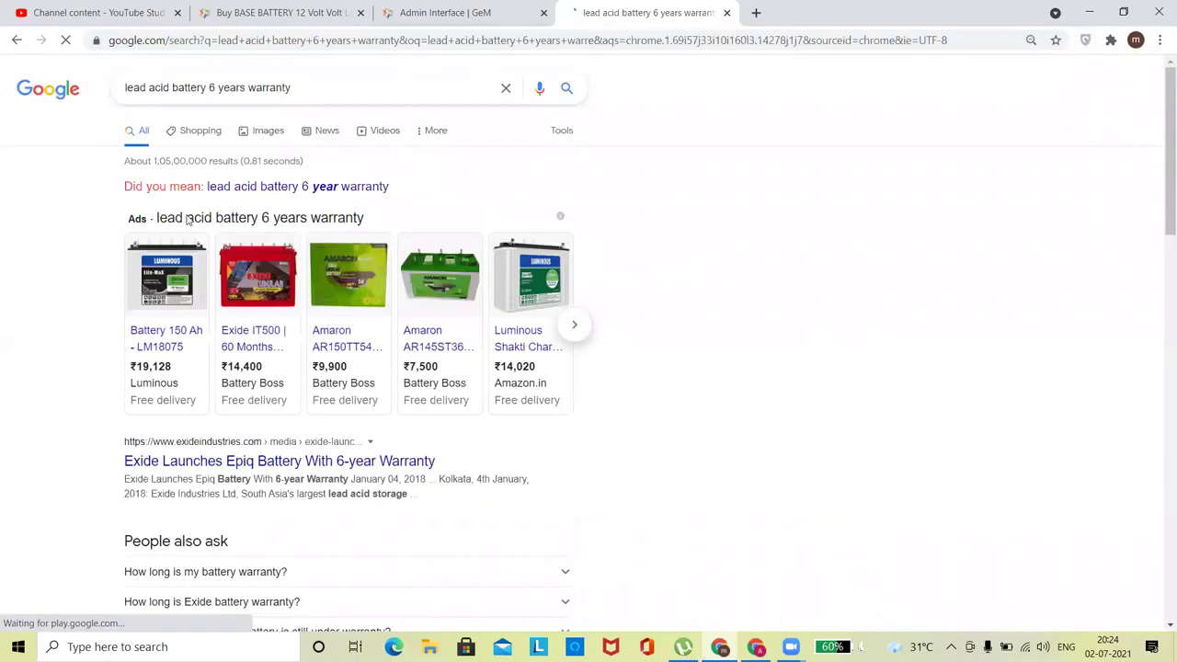
{"action": "left_click", "coordinate": [232, 462]}
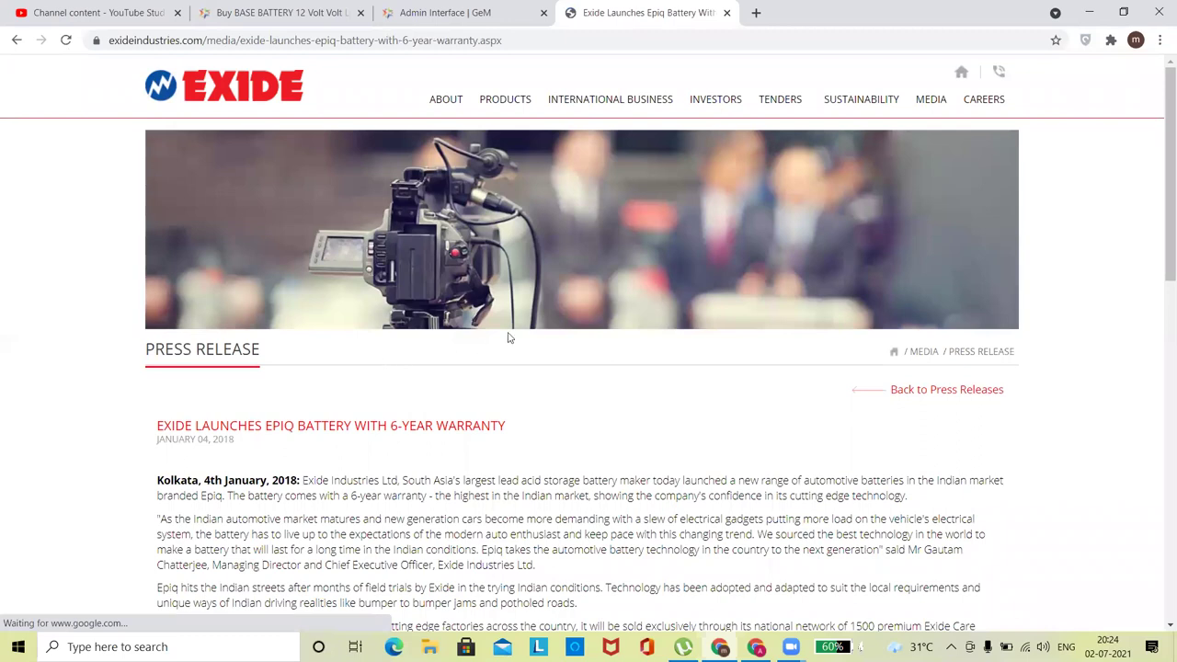
{"action": "scroll", "coordinate": [1160, 285], "scroll_direction": "down", "scroll_amount": 3}
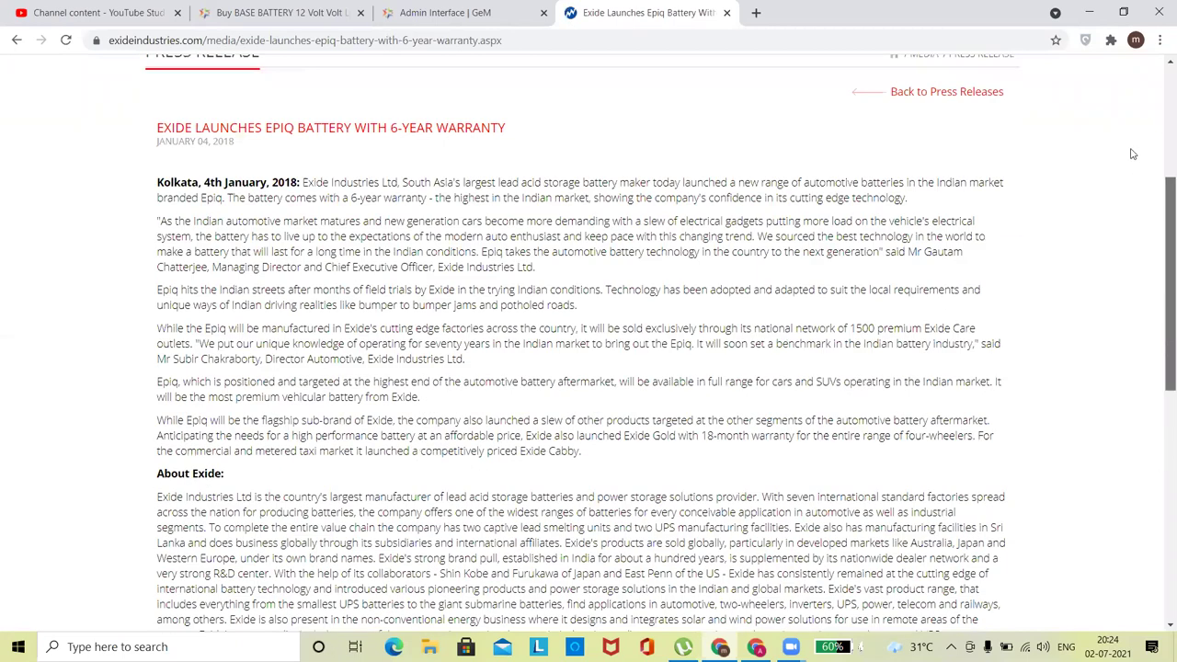
Back in GeM, open the document chooser for Upload Documents, then cancel it.
{"action": "left_click", "coordinate": [460, 11]}
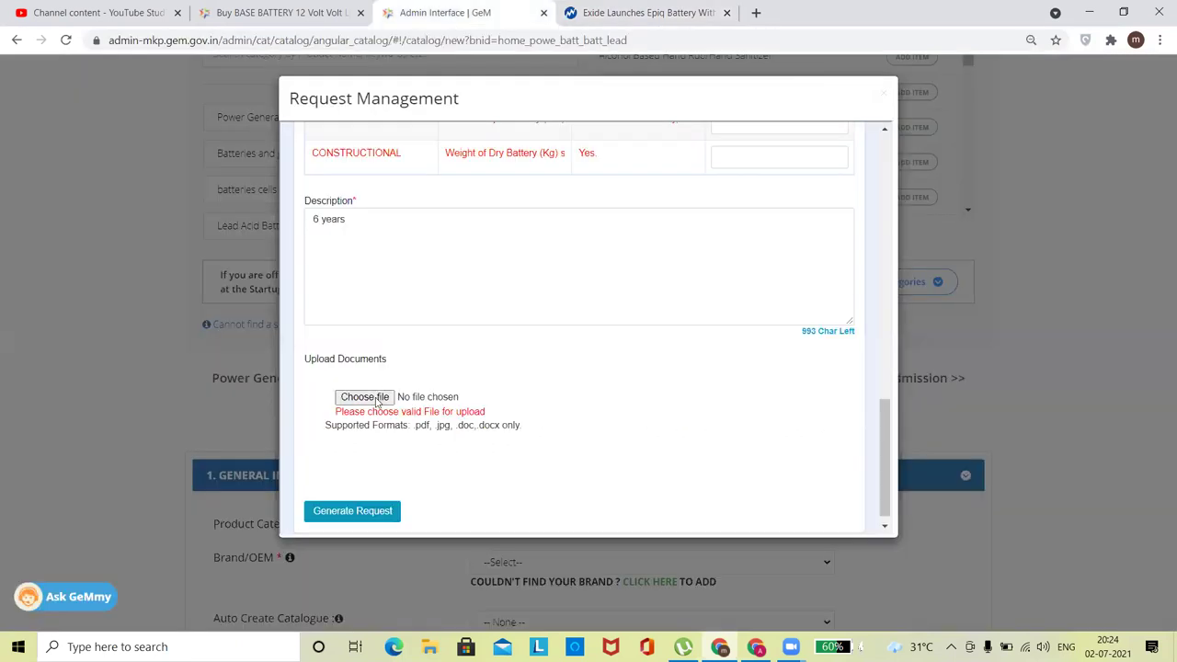
{"action": "left_click", "coordinate": [372, 397]}
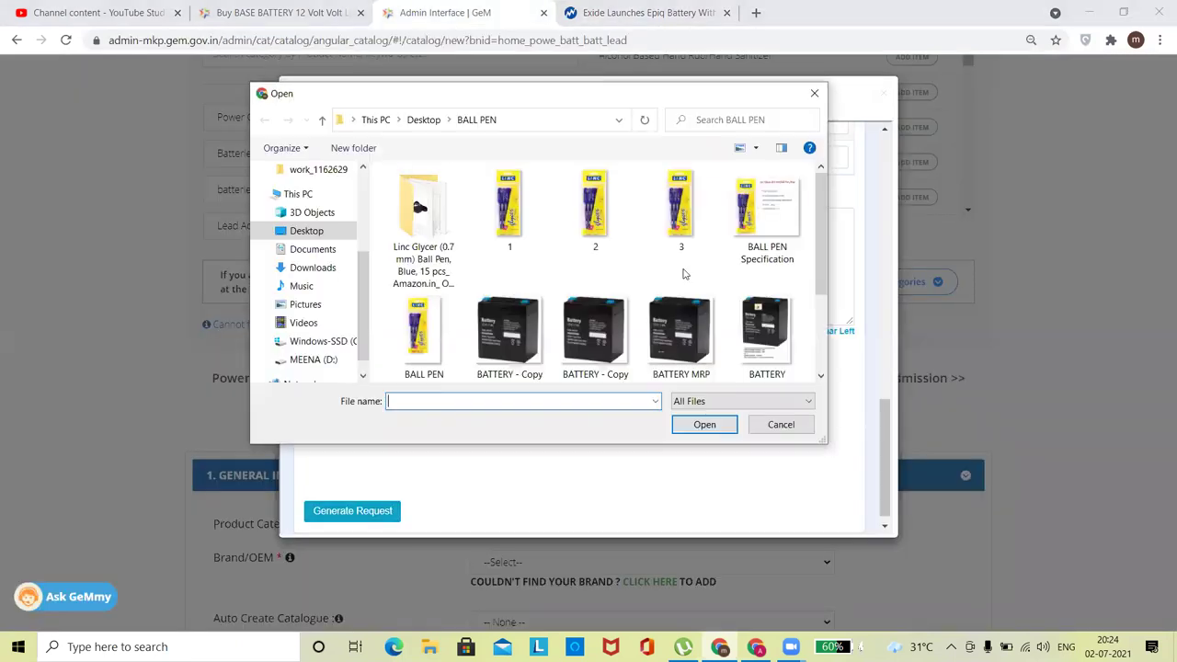
{"action": "left_click", "coordinate": [814, 93]}
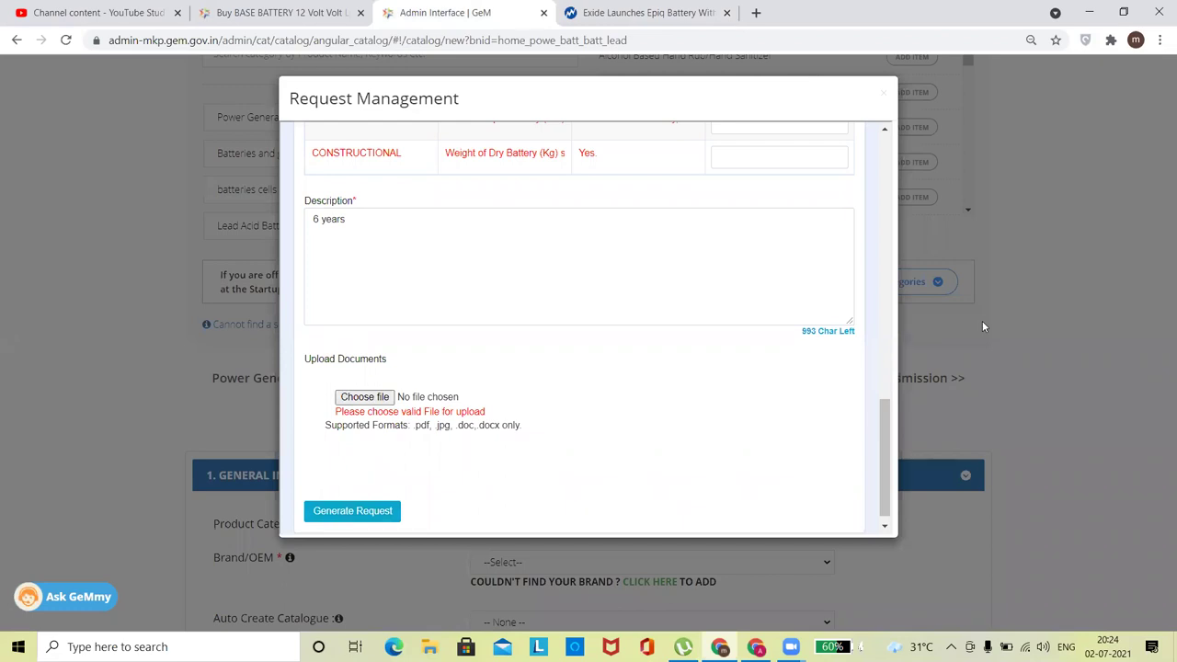
{"action": "left_click_drag", "start_coordinate": [881, 439], "coordinate": [895, 136]}
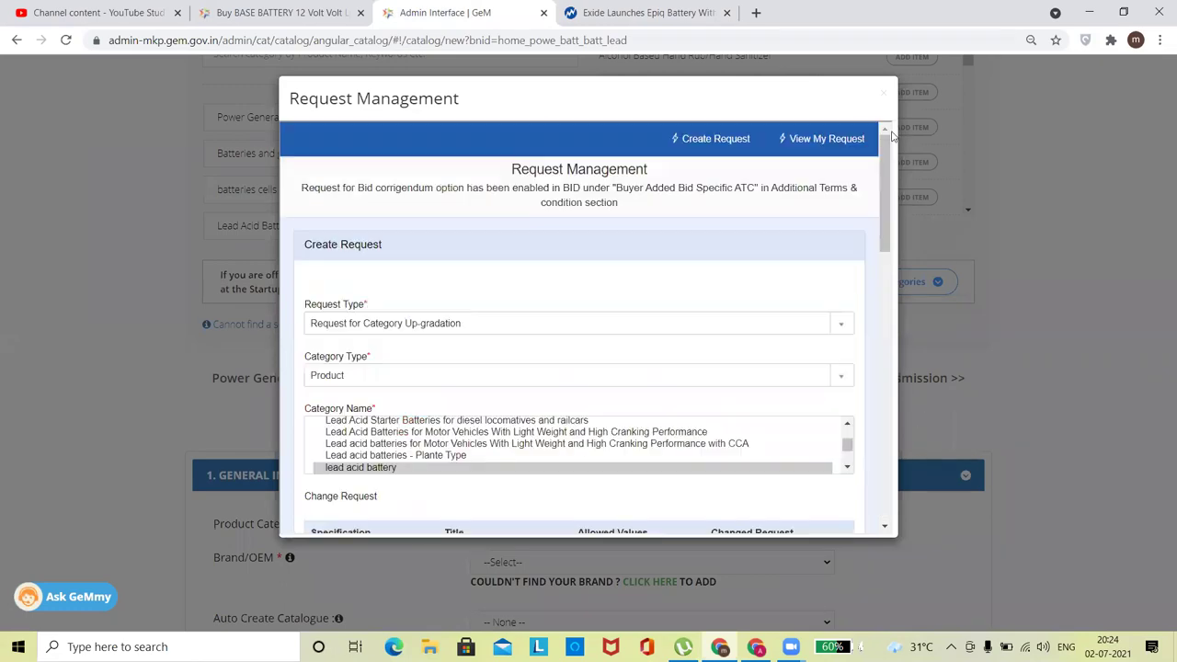
List my previous requests and view the closed up-gradation request's comments, which are empty.
{"action": "left_click", "coordinate": [827, 140]}
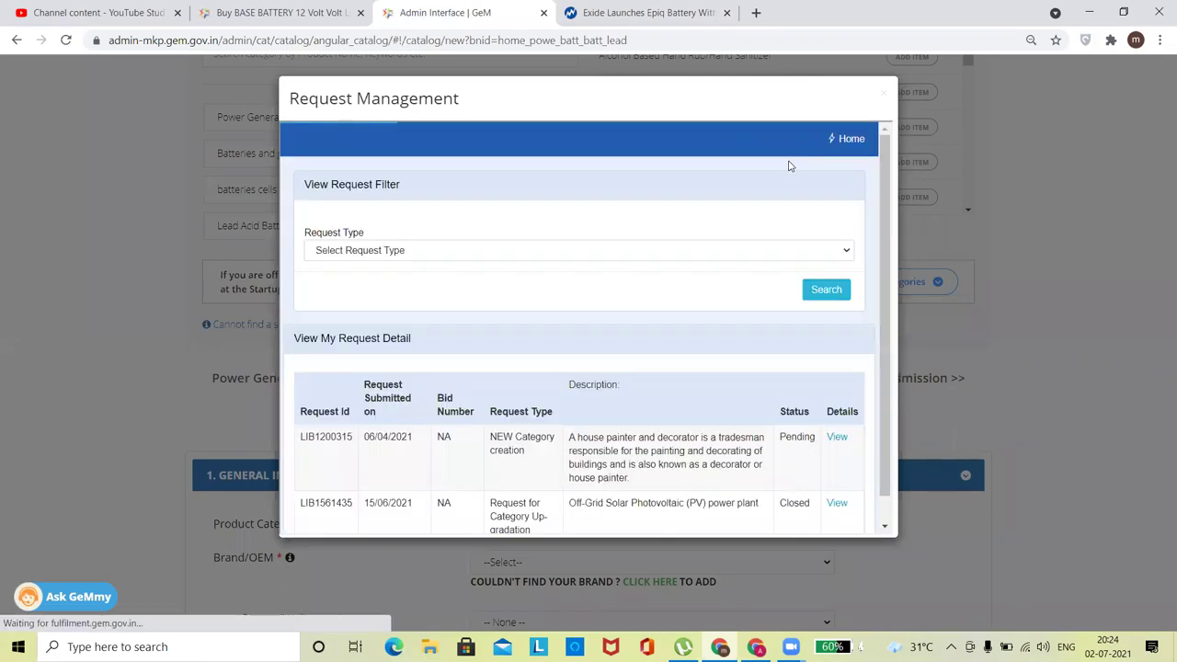
{"action": "left_click_drag", "start_coordinate": [887, 347], "coordinate": [916, 494]}
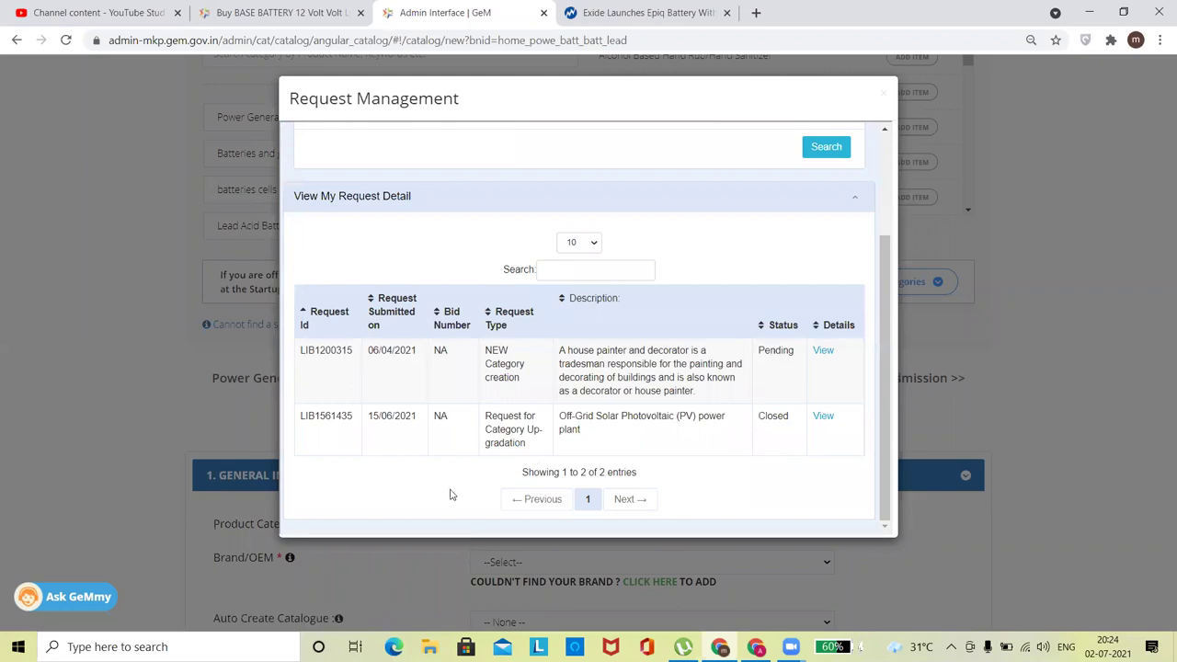
{"action": "left_click_drag", "start_coordinate": [486, 418], "coordinate": [534, 448]}
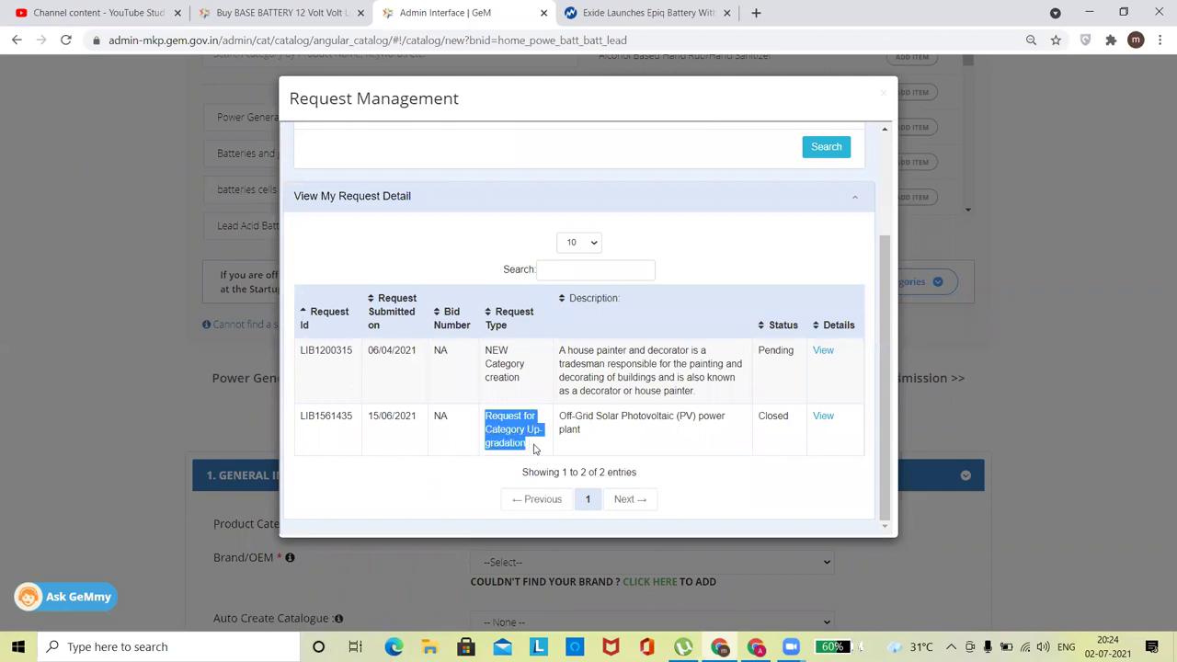
{"action": "left_click", "coordinate": [632, 452]}
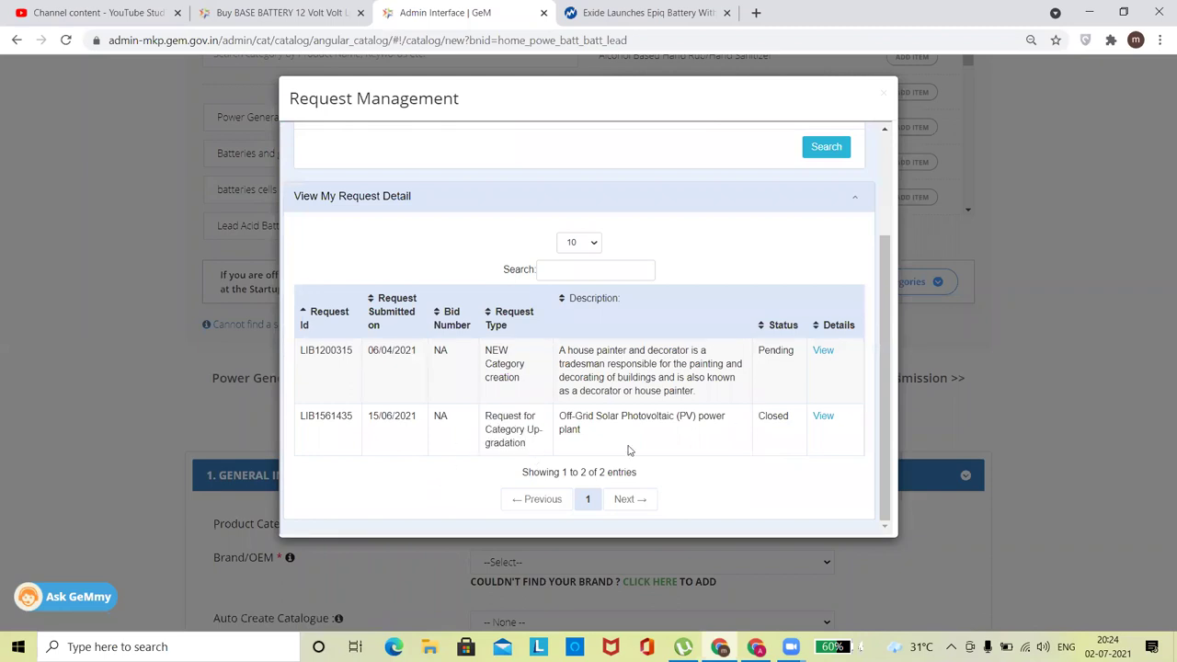
{"action": "left_click", "coordinate": [824, 417]}
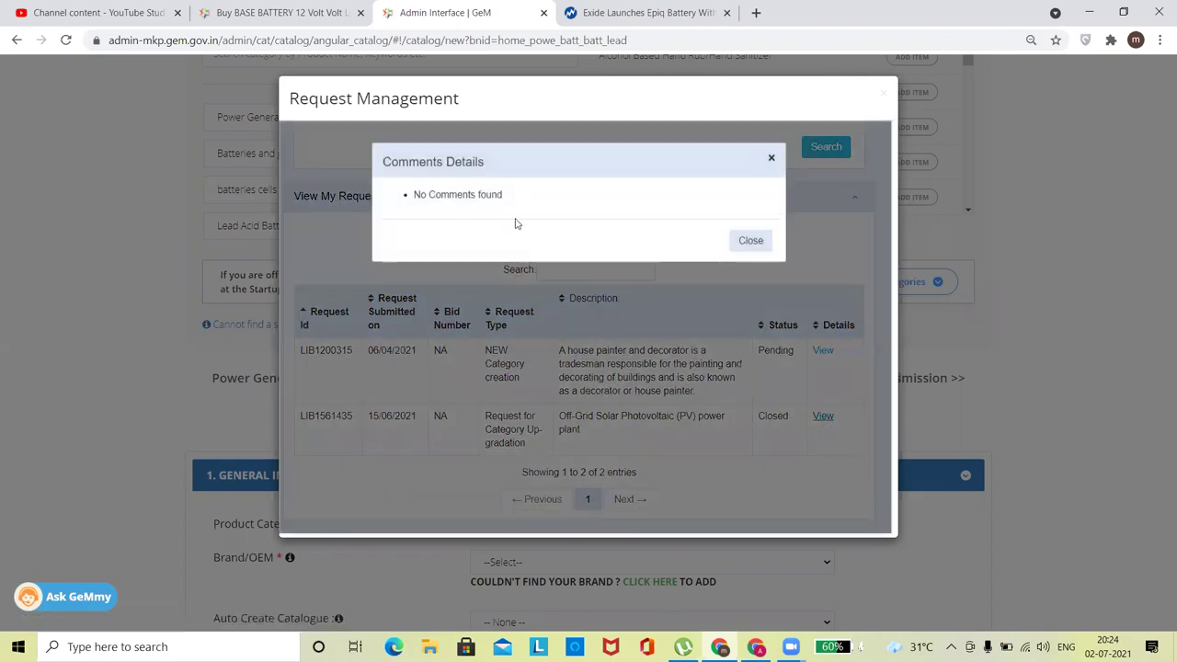
{"action": "left_click", "coordinate": [750, 239]}
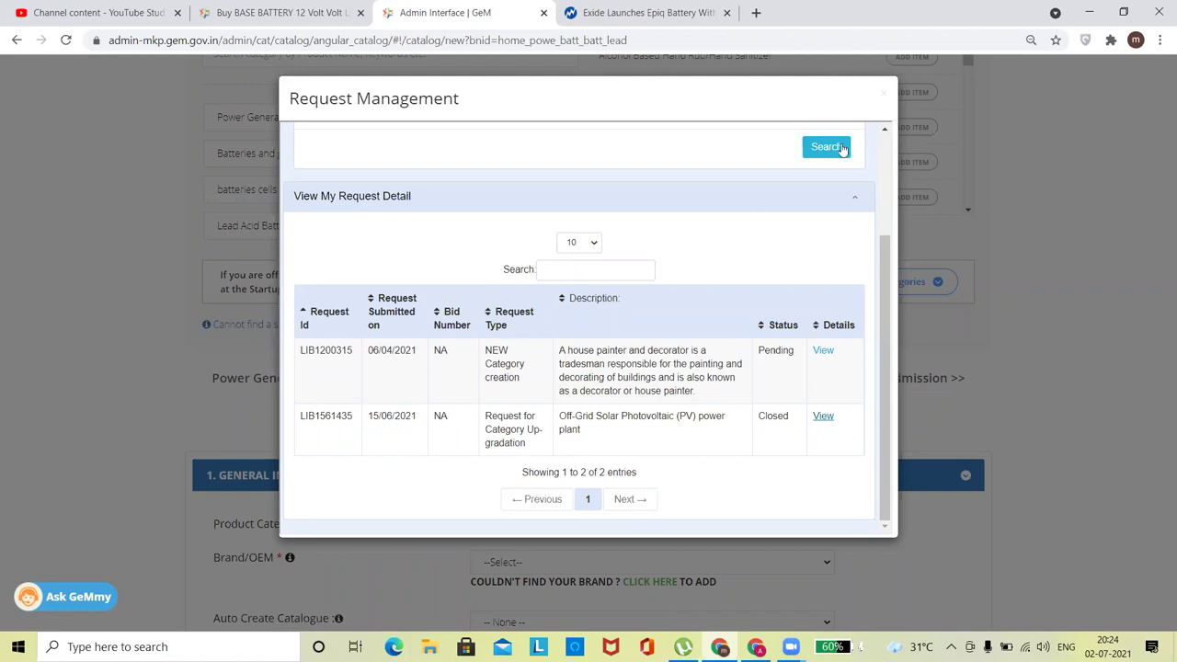
{"action": "left_click_drag", "start_coordinate": [879, 362], "coordinate": [886, 225]}
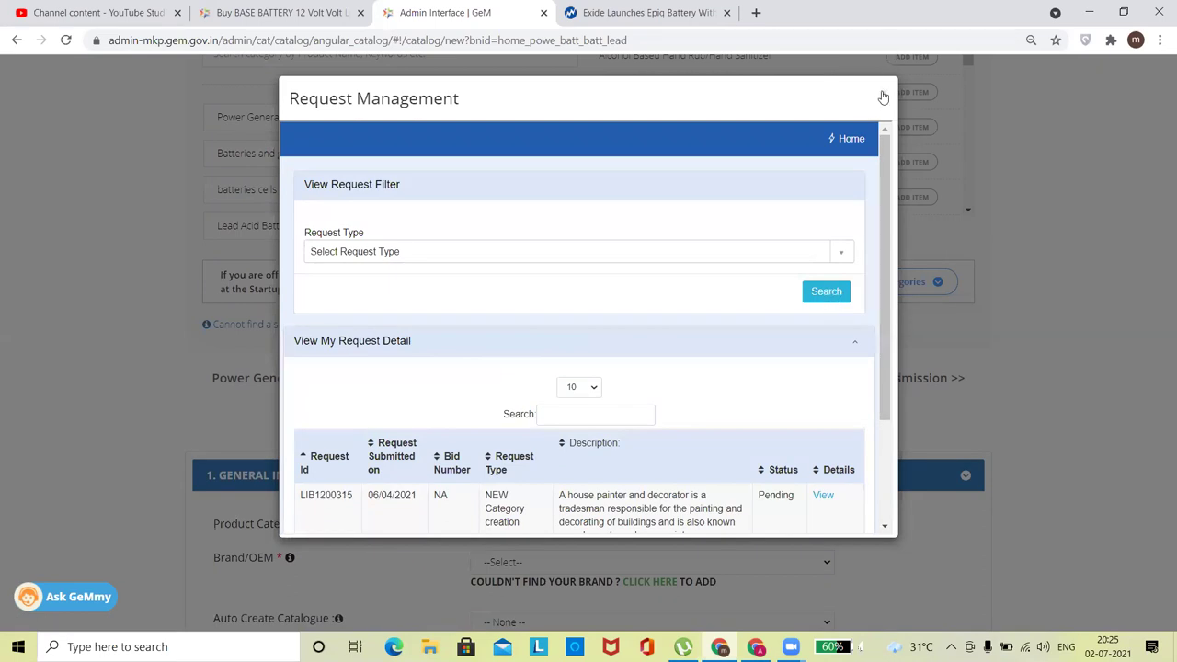
From Home, set Request Type to NEW Category creation and Category Type to Service.
{"action": "left_click", "coordinate": [842, 151]}
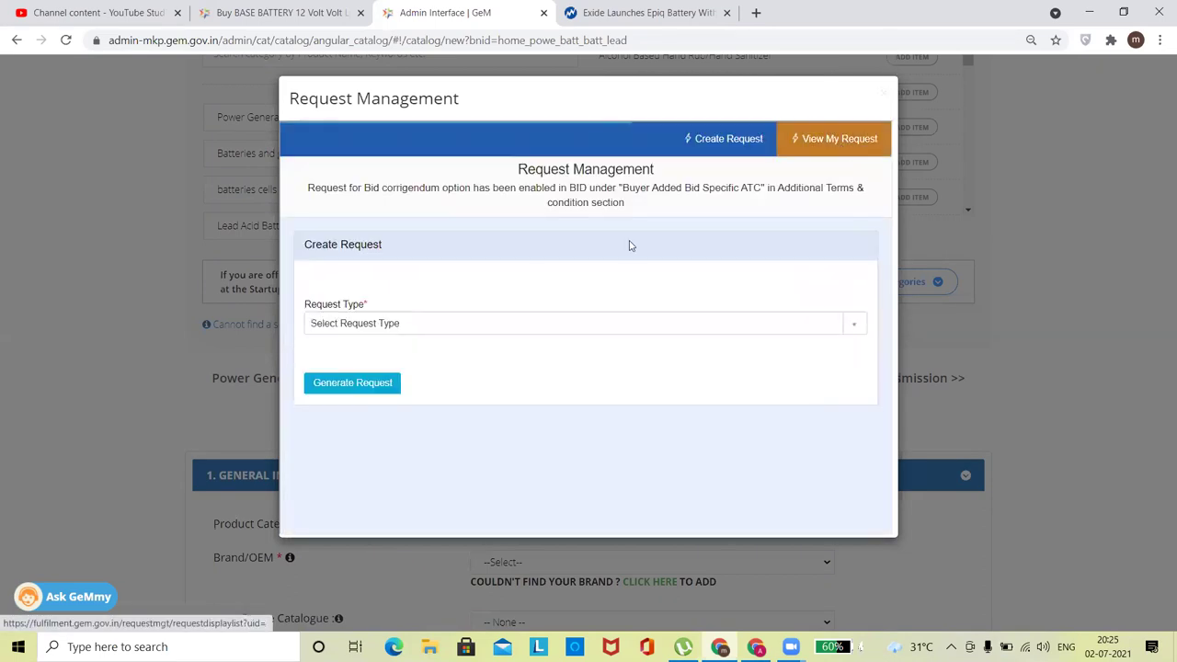
{"action": "left_click", "coordinate": [497, 328]}
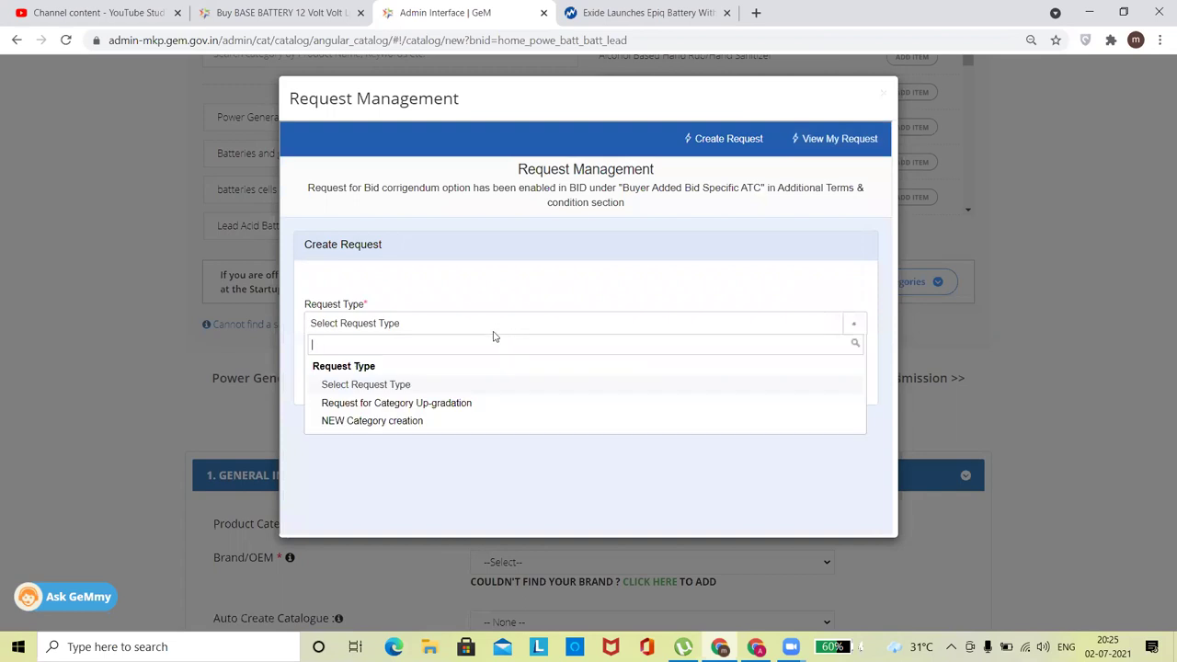
{"action": "left_click", "coordinate": [402, 422]}
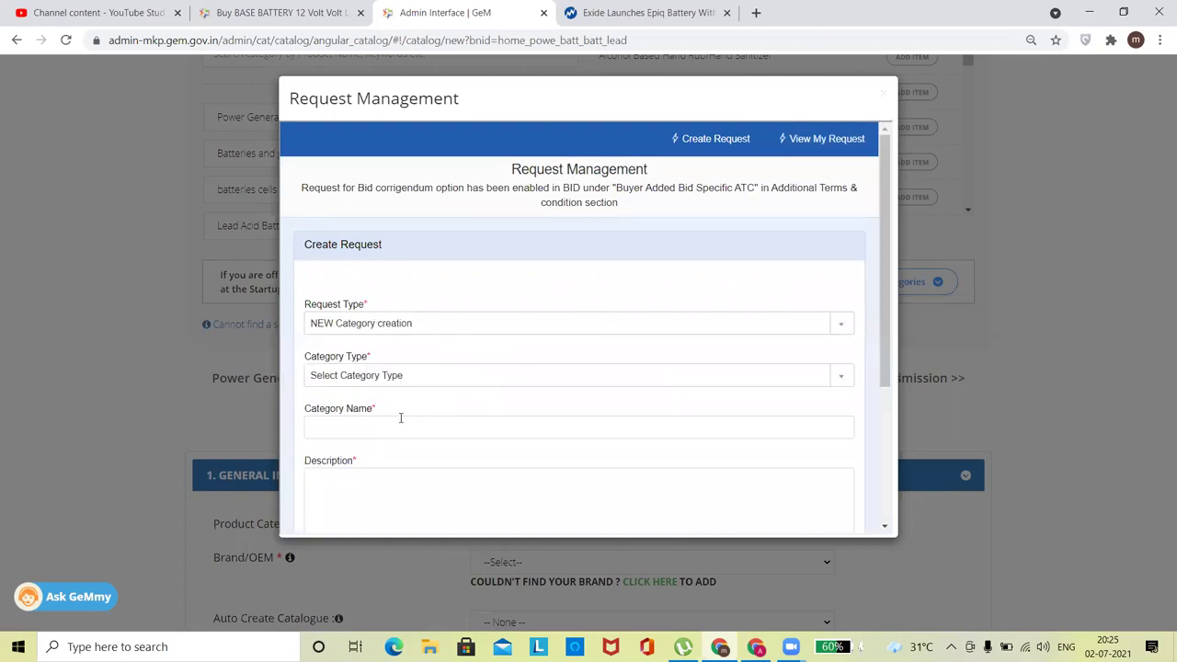
{"action": "left_click", "coordinate": [362, 379]}
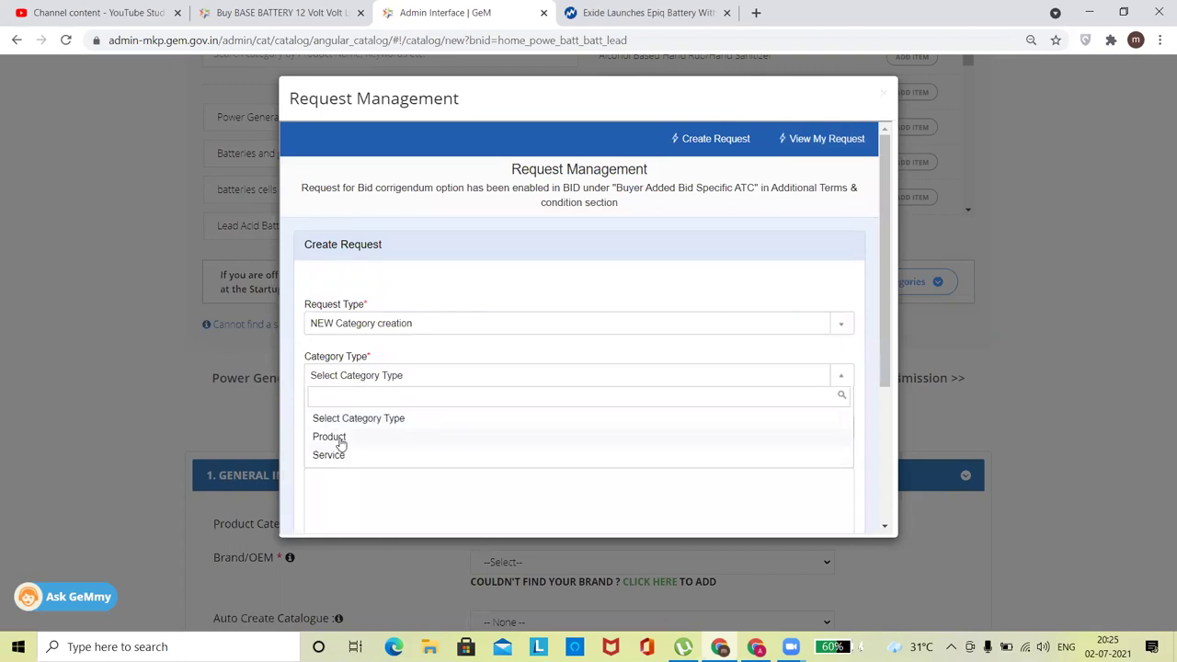
{"action": "left_click", "coordinate": [330, 455]}
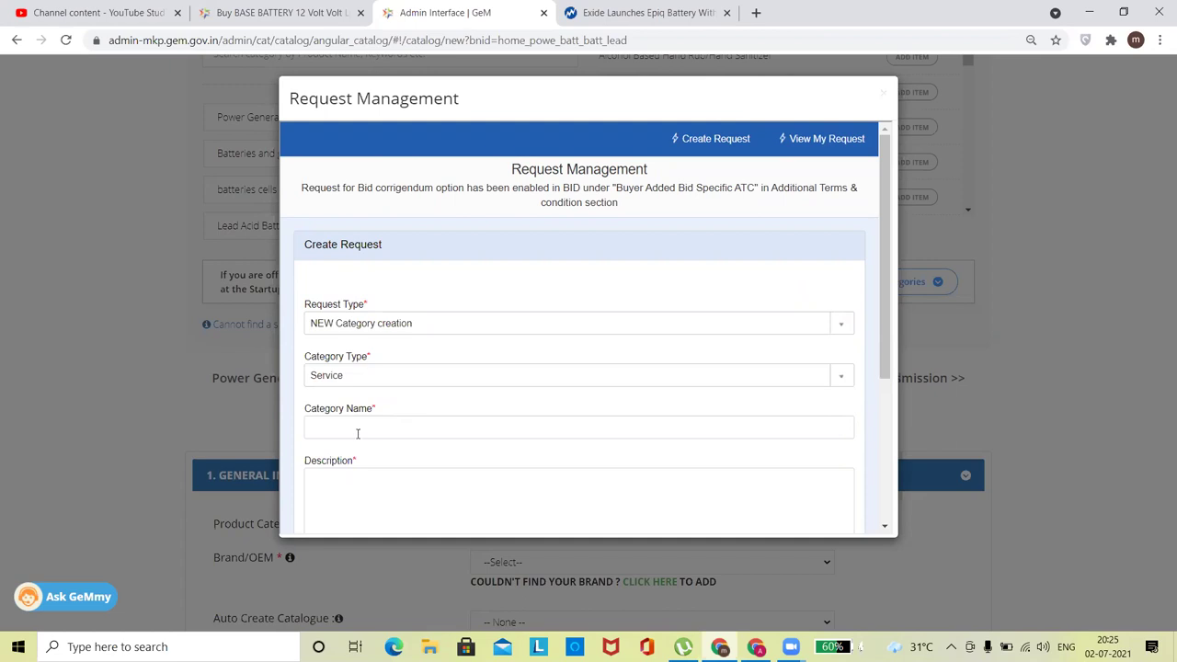
Enter 'Painting Services' as the Category Name and select that name.
{"action": "left_click", "coordinate": [357, 430]}
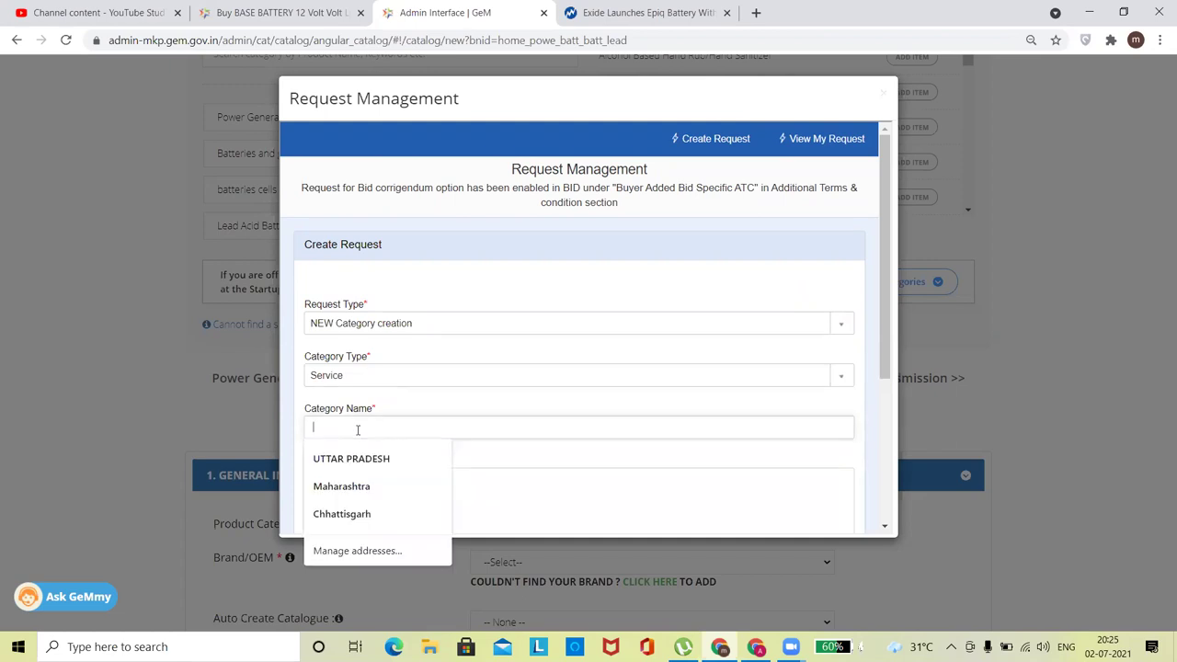
{"action": "type", "text": "Painting Services"}
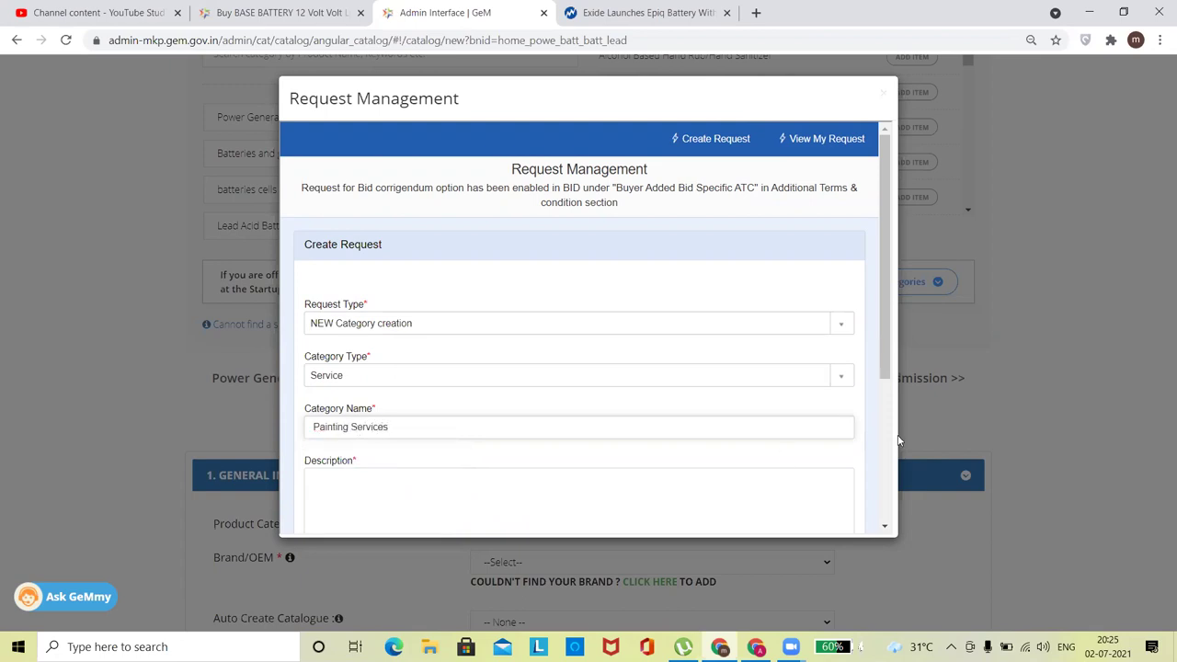
{"action": "scroll", "coordinate": [886, 372], "scroll_direction": "down", "scroll_amount": 2}
{"action": "left_click", "coordinate": [564, 406]}
{"action": "left_click", "coordinate": [315, 308]}
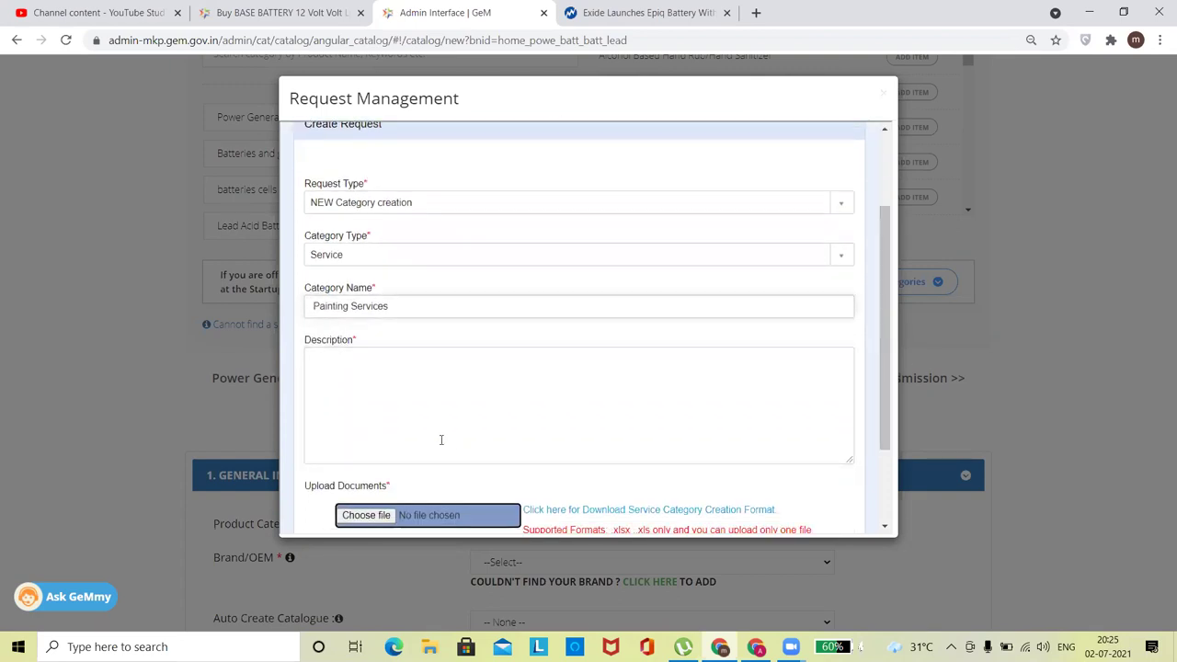
{"action": "left_click", "coordinate": [440, 434]}
{"action": "left_click_drag", "start_coordinate": [398, 308], "coordinate": [288, 310]}
{"action": "key", "text": "ctrl+c"}
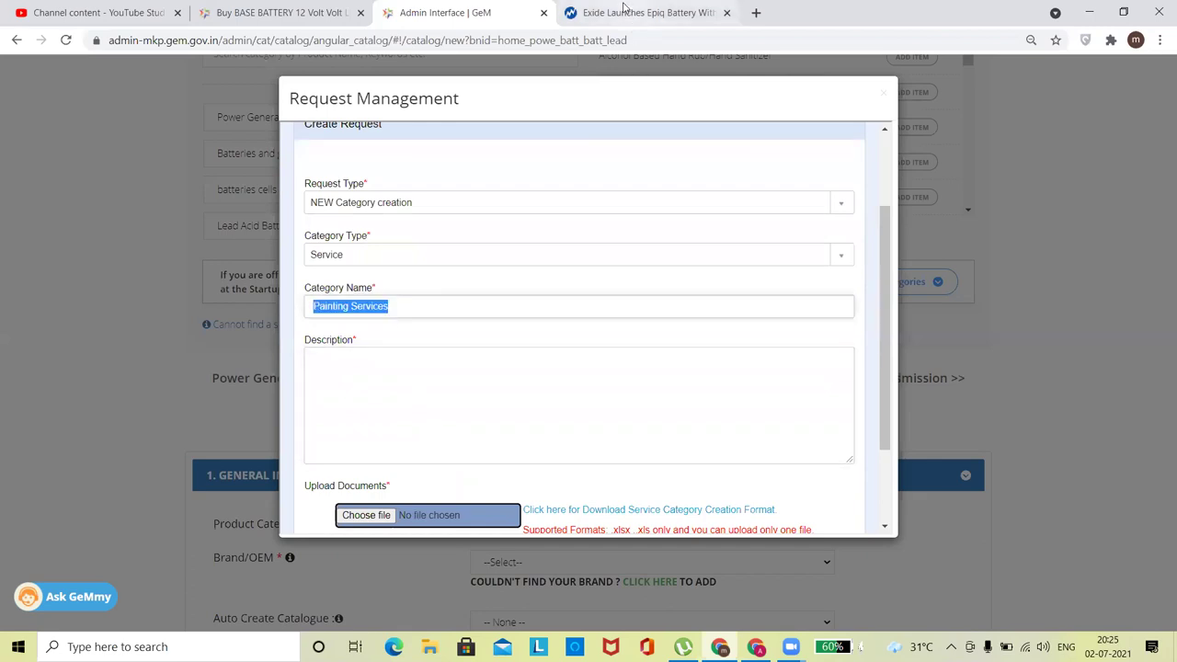
{"action": "left_click", "coordinate": [634, 13]}
Search the web for Painting Services from the Exide tab's address bar.
{"action": "left_click", "coordinate": [476, 42]}
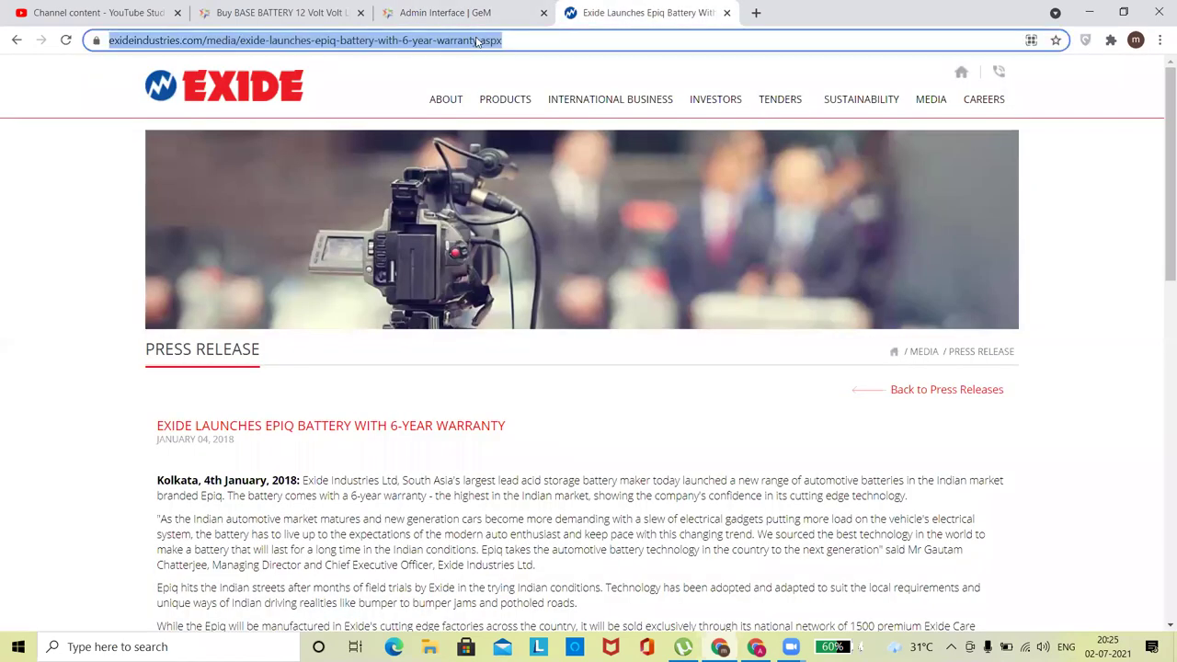
{"action": "key", "text": "ctrl+v"}
{"action": "key", "text": "Return"}
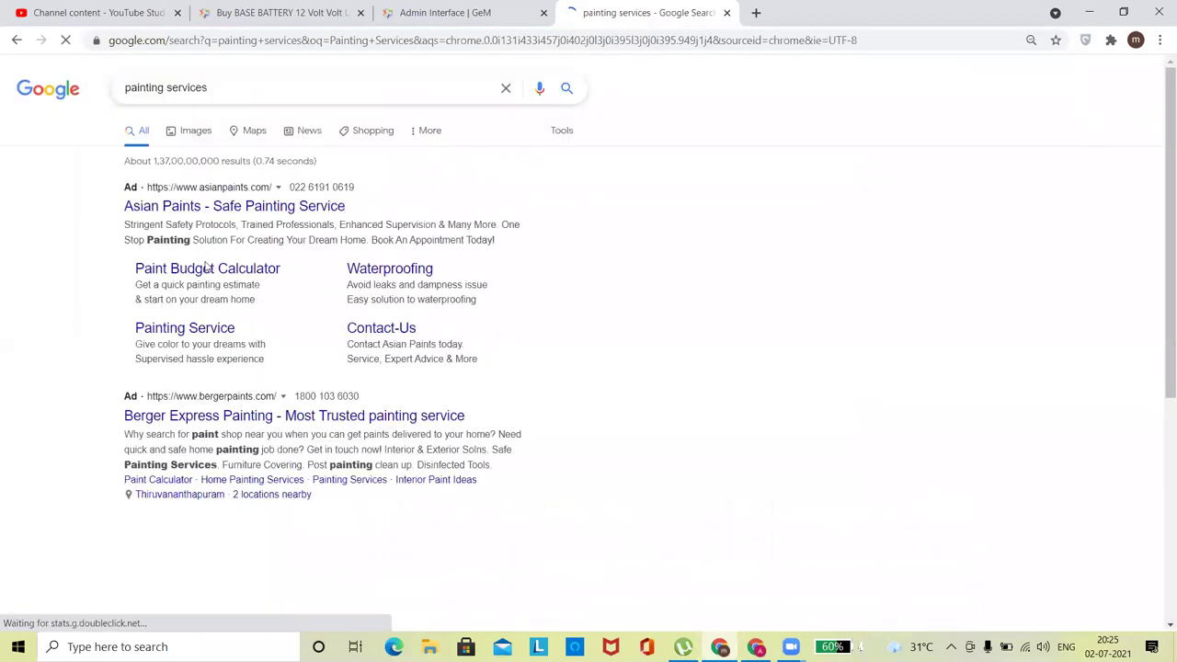
Open the Asian Paints painting service page and copy its first intro paragraph.
{"action": "left_click", "coordinate": [241, 210]}
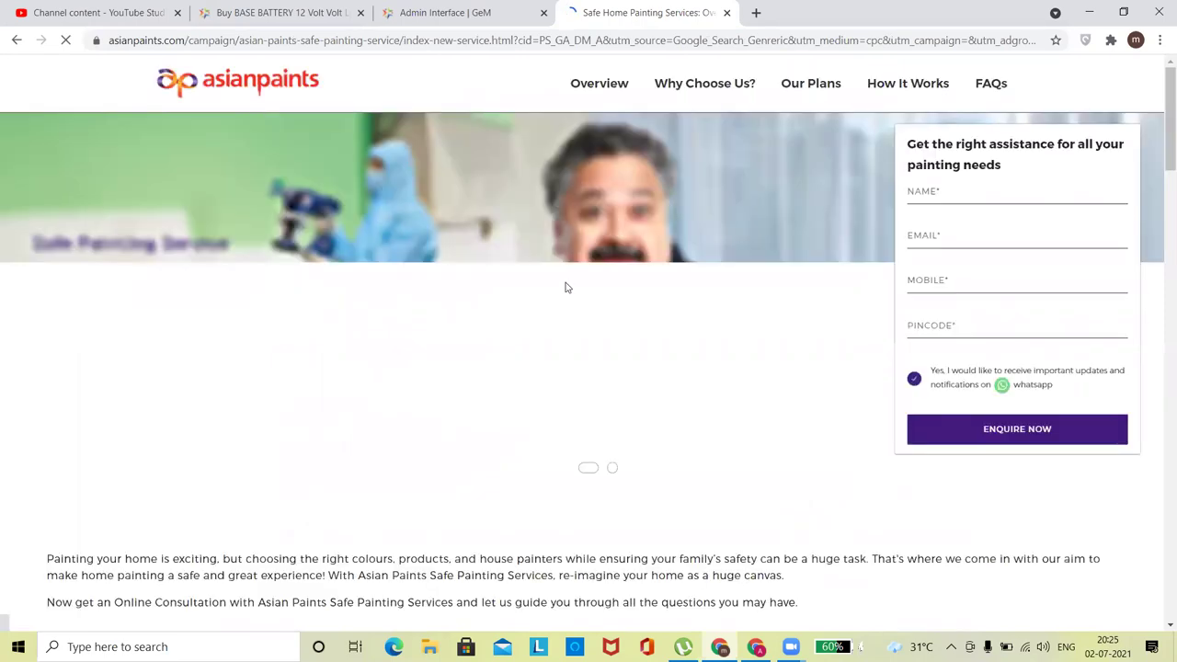
{"action": "scroll", "coordinate": [1161, 197], "scroll_direction": "down", "scroll_amount": 1}
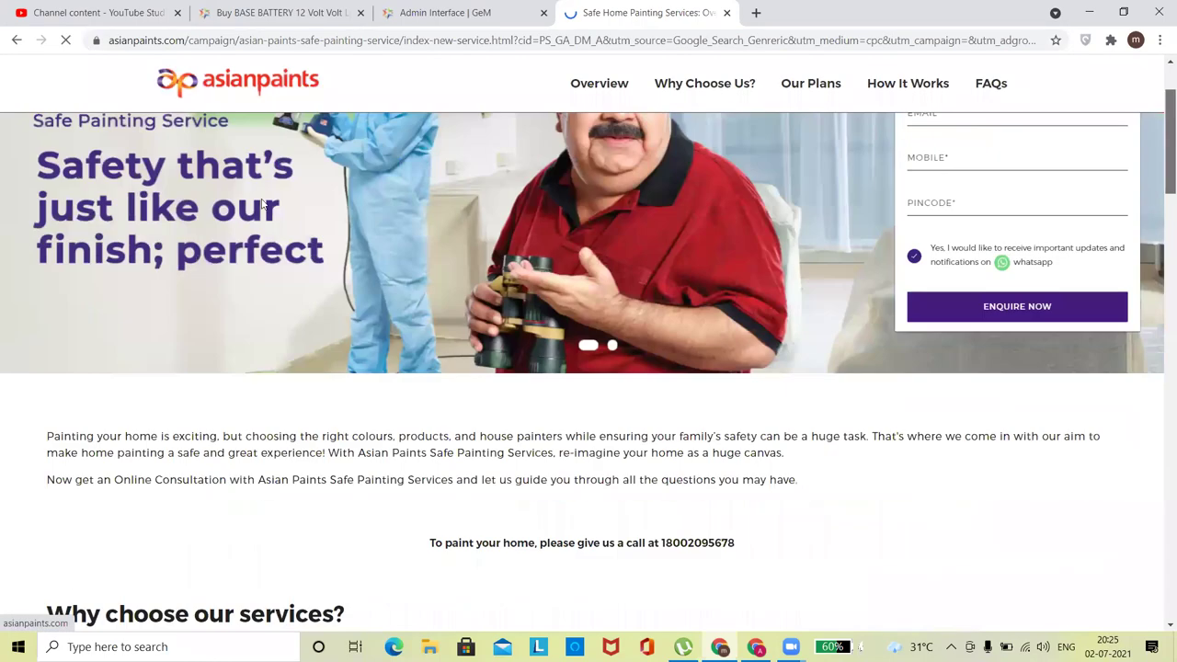
{"action": "scroll", "coordinate": [712, 380], "scroll_direction": "down", "scroll_amount": 1}
{"action": "left_click_drag", "start_coordinate": [360, 394], "coordinate": [828, 373]}
{"action": "left_click_drag", "start_coordinate": [788, 334], "coordinate": [46, 315]}
{"action": "key", "text": "ctrl+c"}
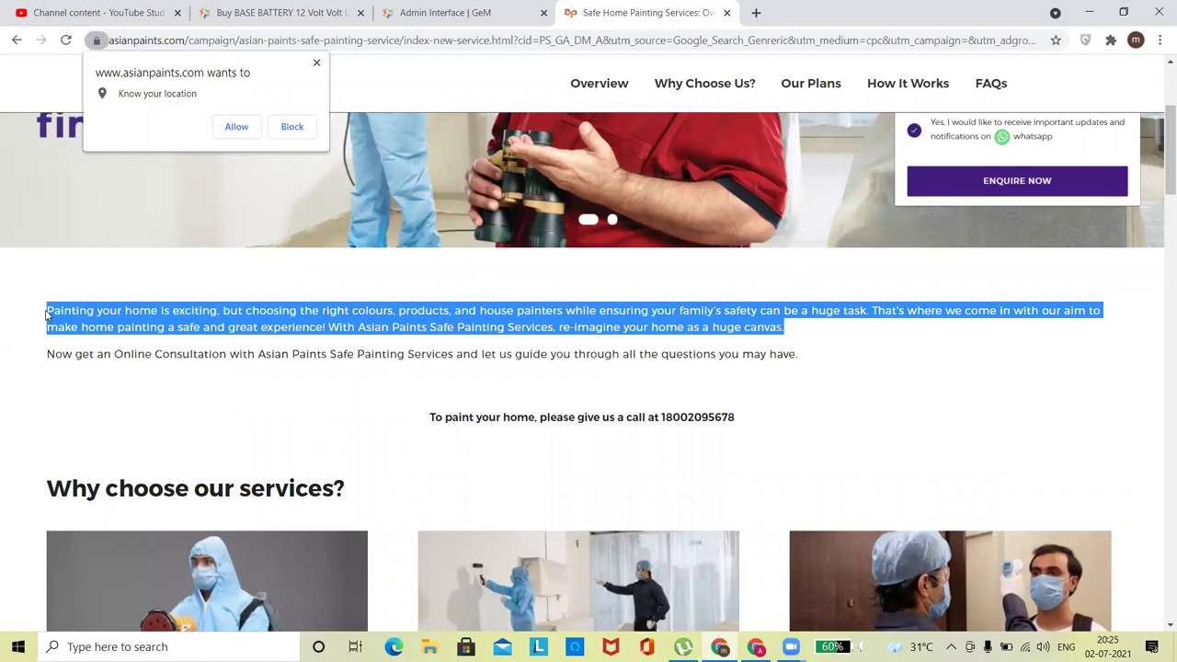
{"action": "left_click", "coordinate": [440, 12]}
Paste the Asian Paints paragraph into Description, then download and open the Service Category Creation template.
{"action": "left_click", "coordinate": [389, 381]}
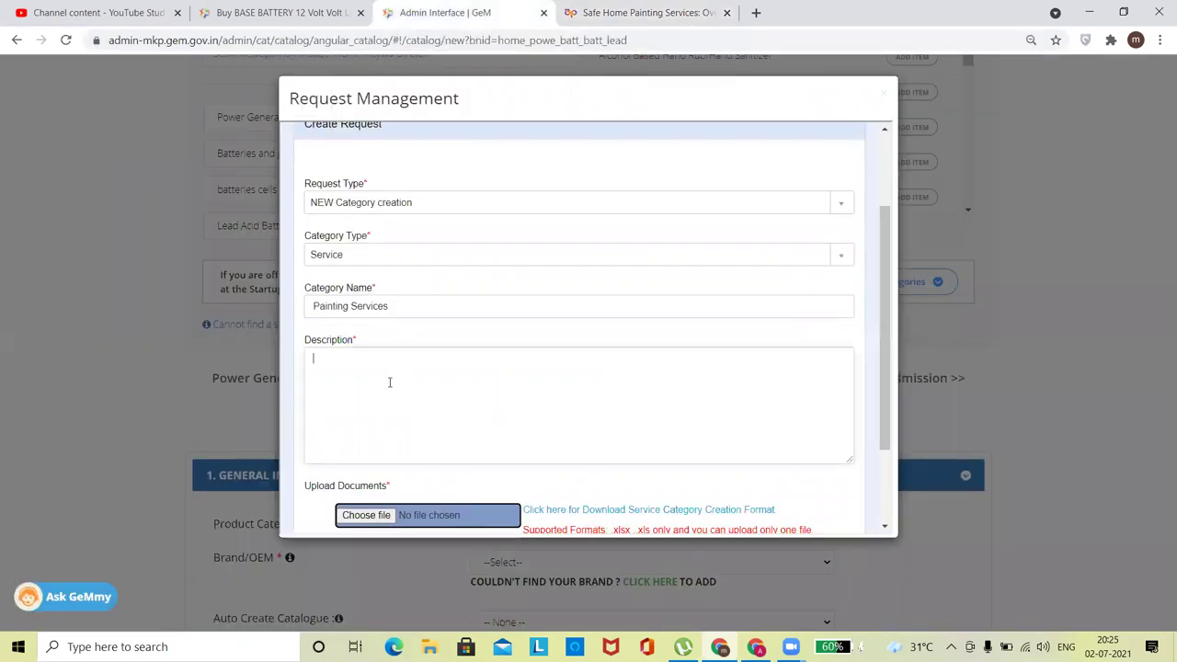
{"action": "key", "text": "ctrl+v"}
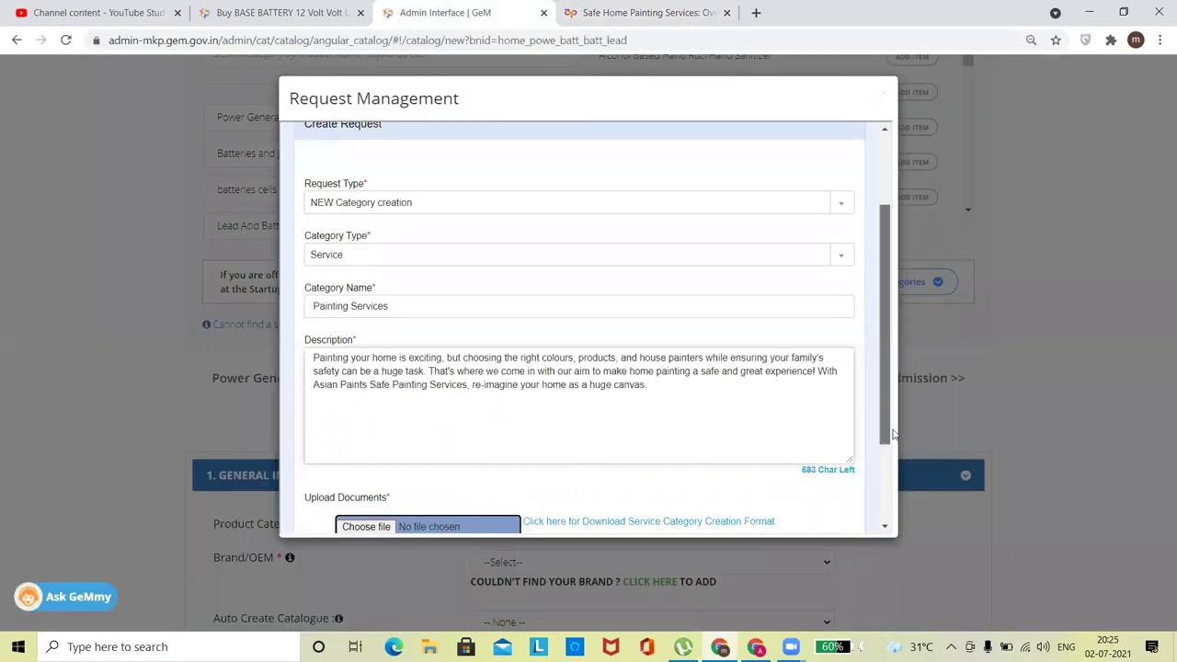
{"action": "scroll", "coordinate": [477, 378], "scroll_direction": "down", "scroll_amount": 2}
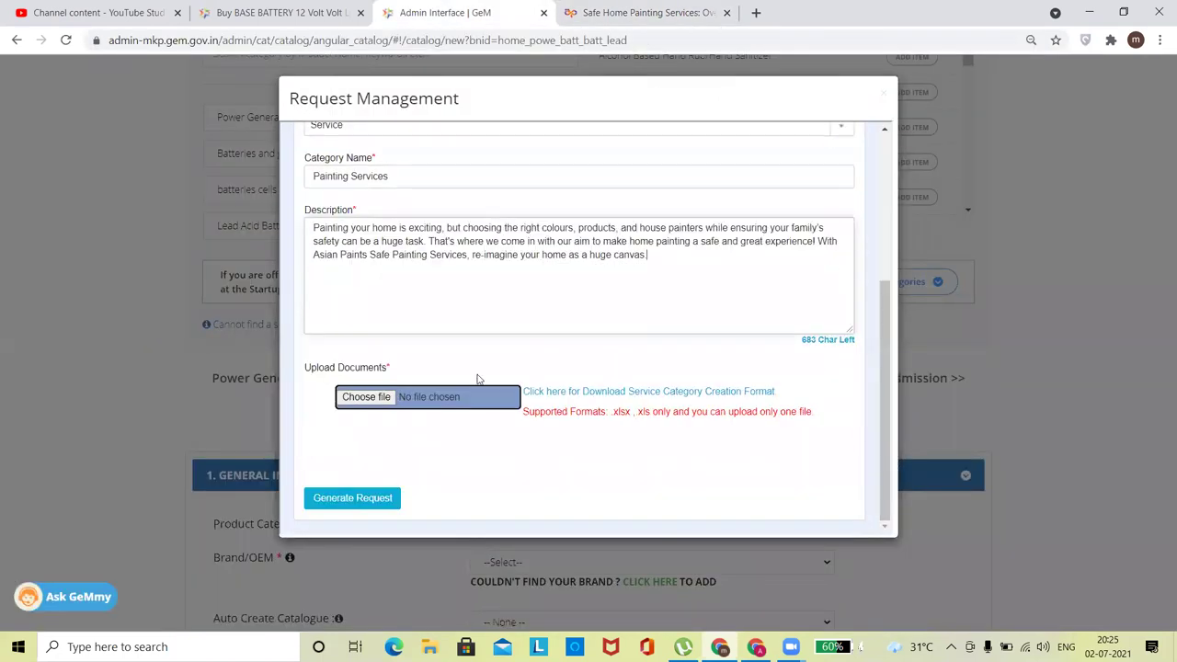
{"action": "left_click", "coordinate": [635, 393]}
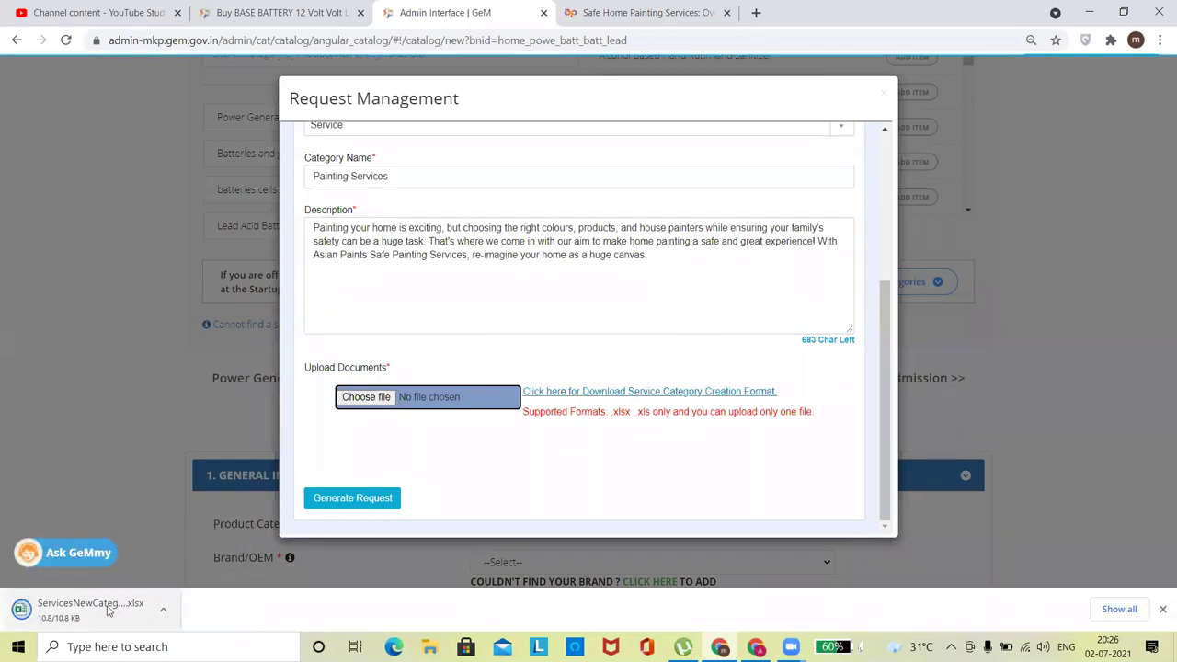
{"action": "left_click", "coordinate": [108, 610]}
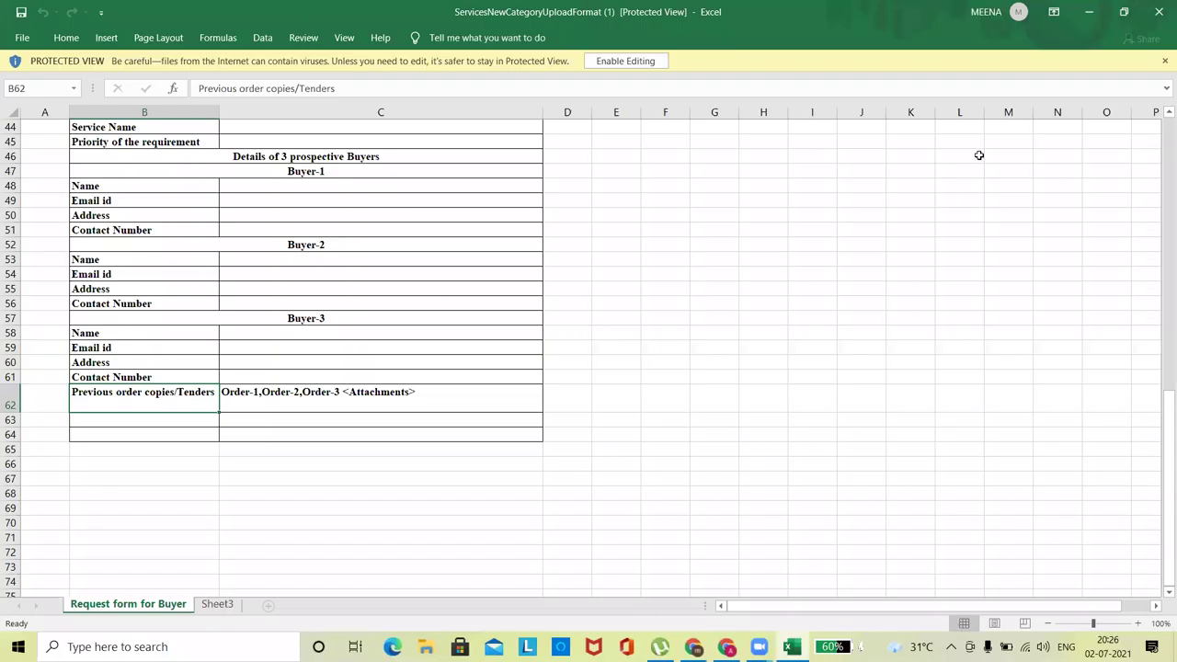
Enable editing on the request form and enter the proposer's name and organisation in C5–C6.
{"action": "left_click", "coordinate": [633, 59]}
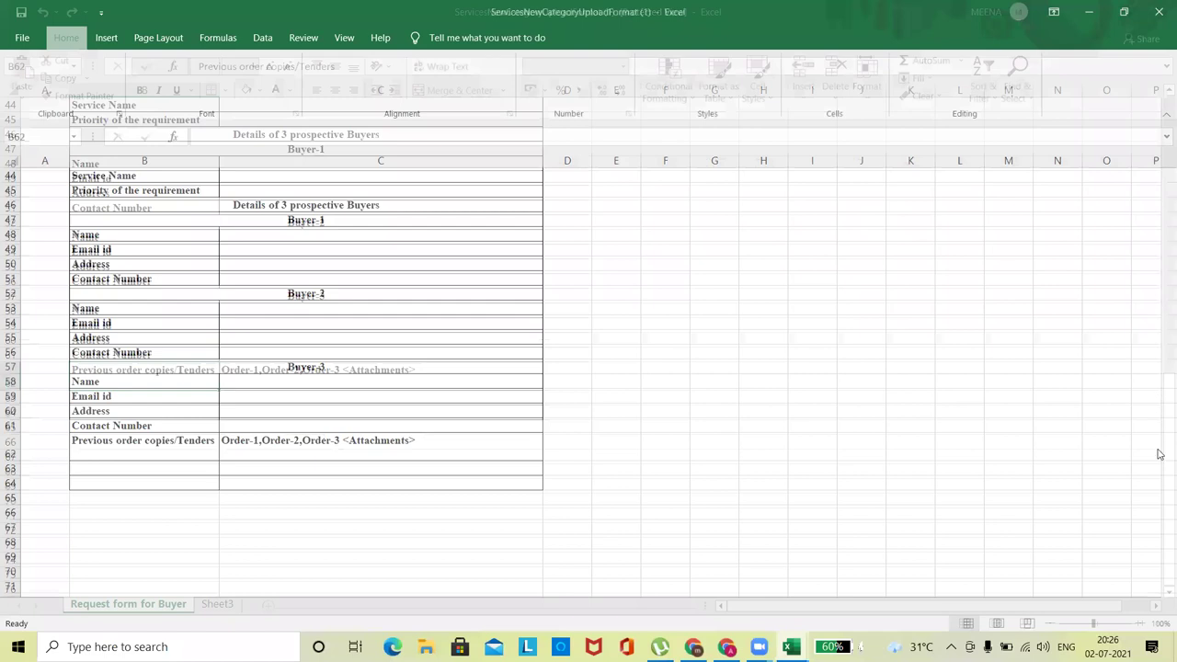
{"action": "left_click_drag", "start_coordinate": [1159, 454], "coordinate": [1160, 149]}
{"action": "left_click", "coordinate": [301, 242]}
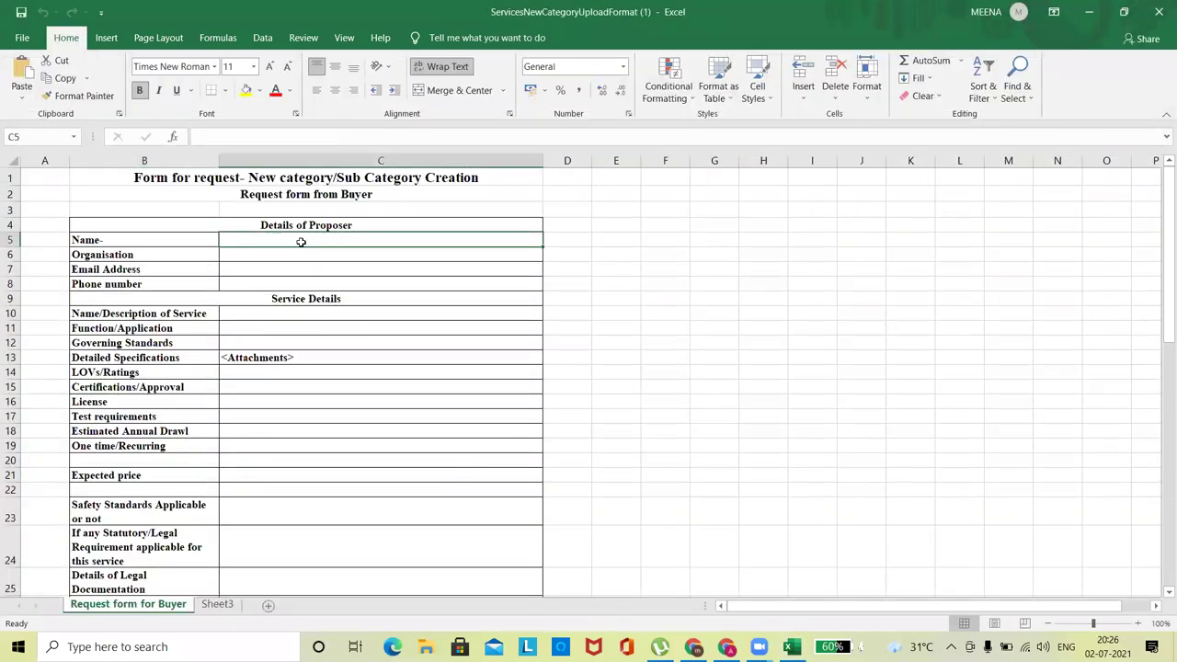
{"action": "type", "text": "Meena"}
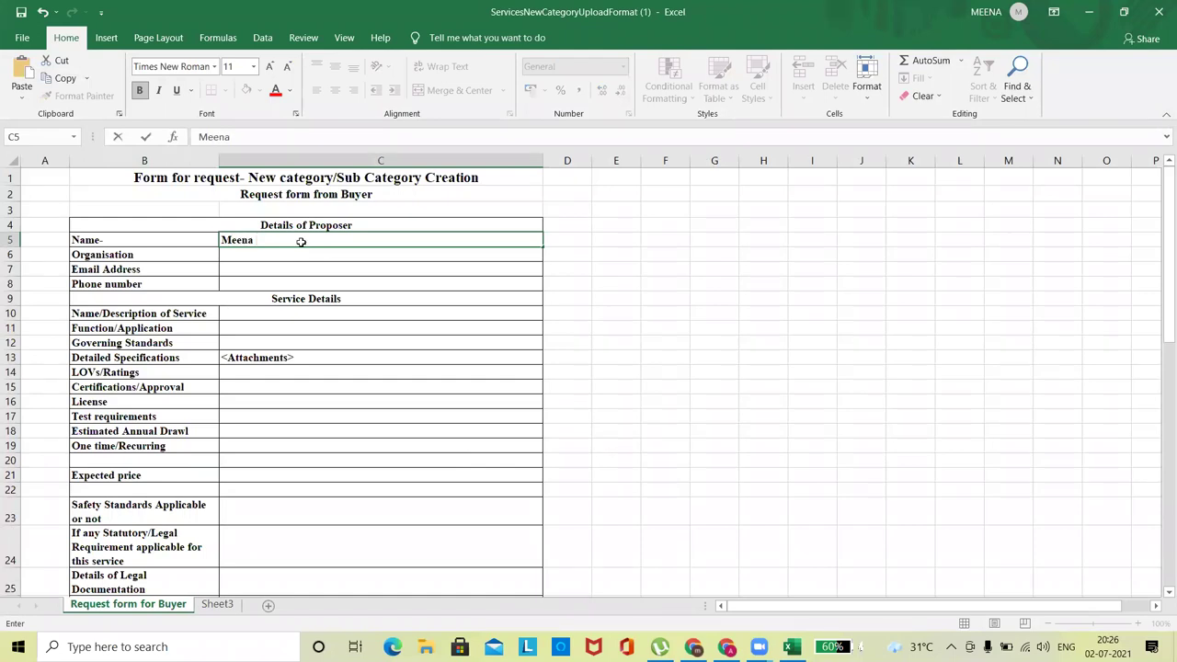
{"action": "key", "text": "Return"}
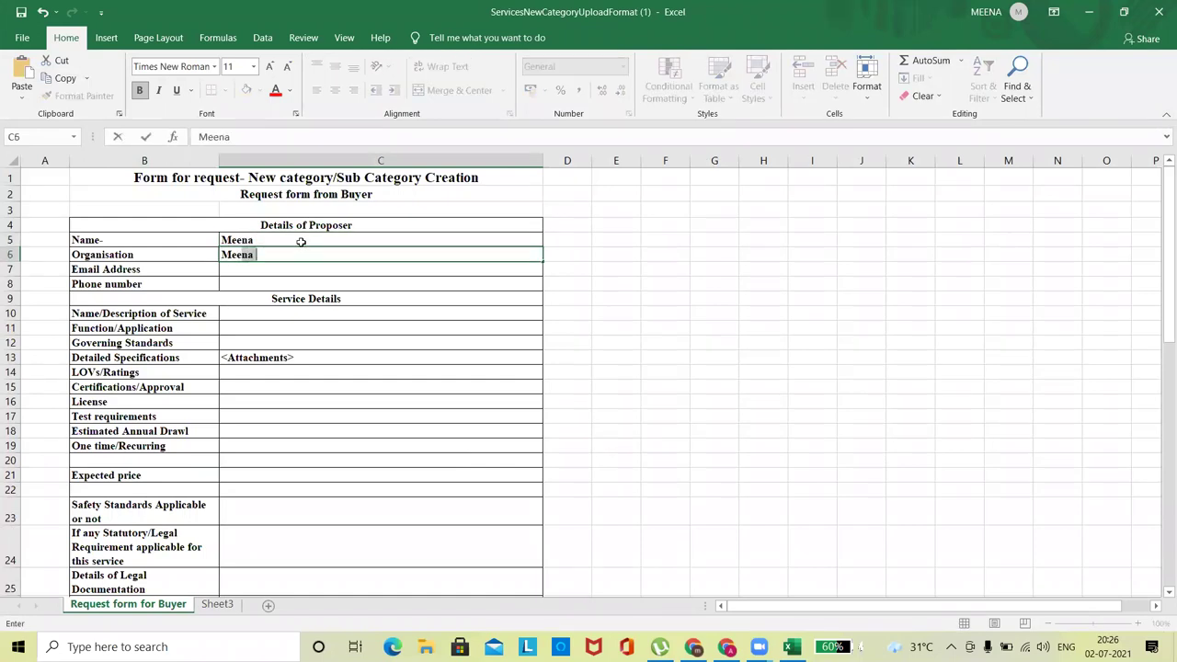
{"action": "key", "text": "Tab"}
{"action": "key", "text": "Left"}
{"action": "key", "text": "Left"}
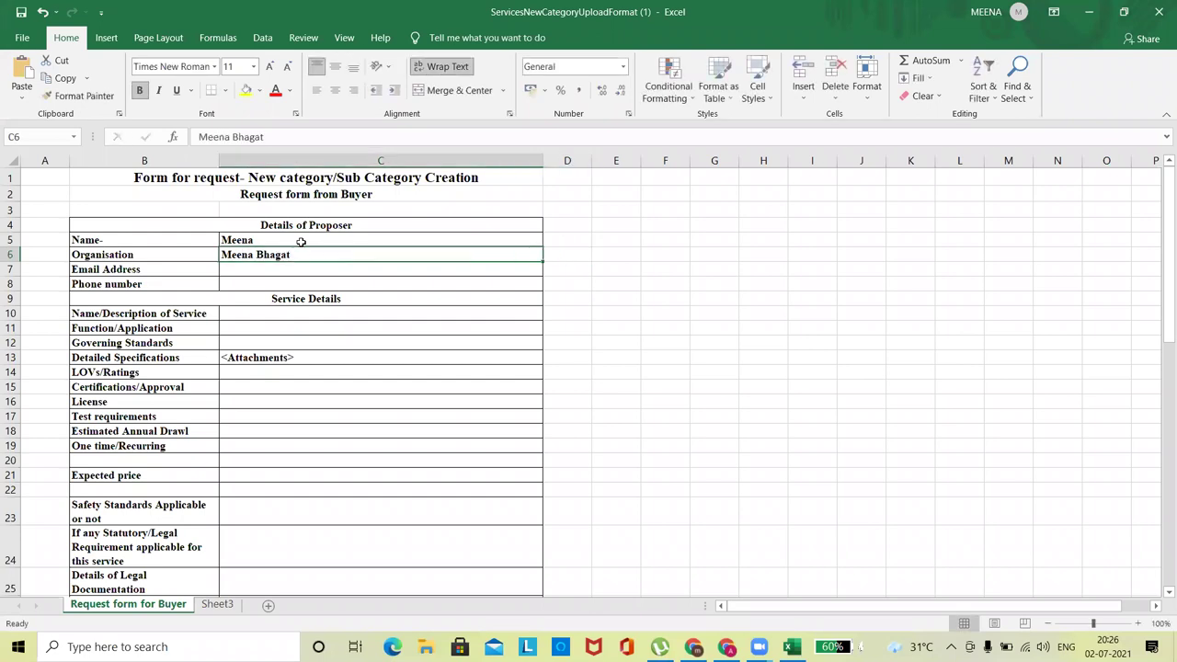
{"action": "key", "text": "Right"}
{"action": "key", "text": "Down"}
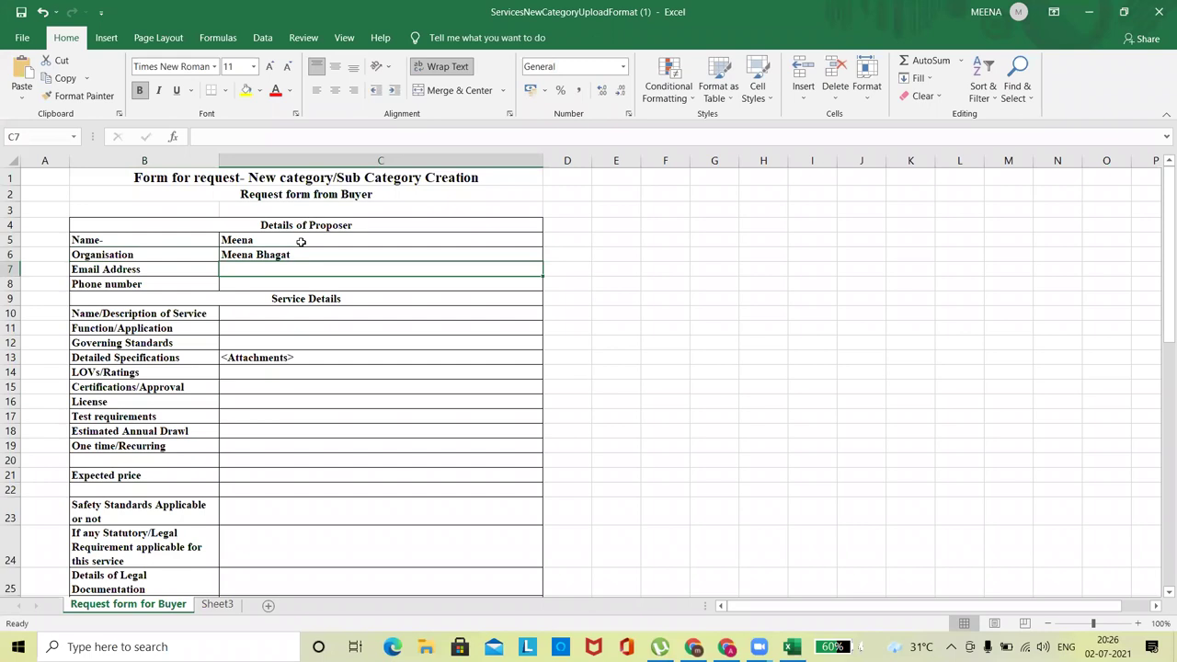
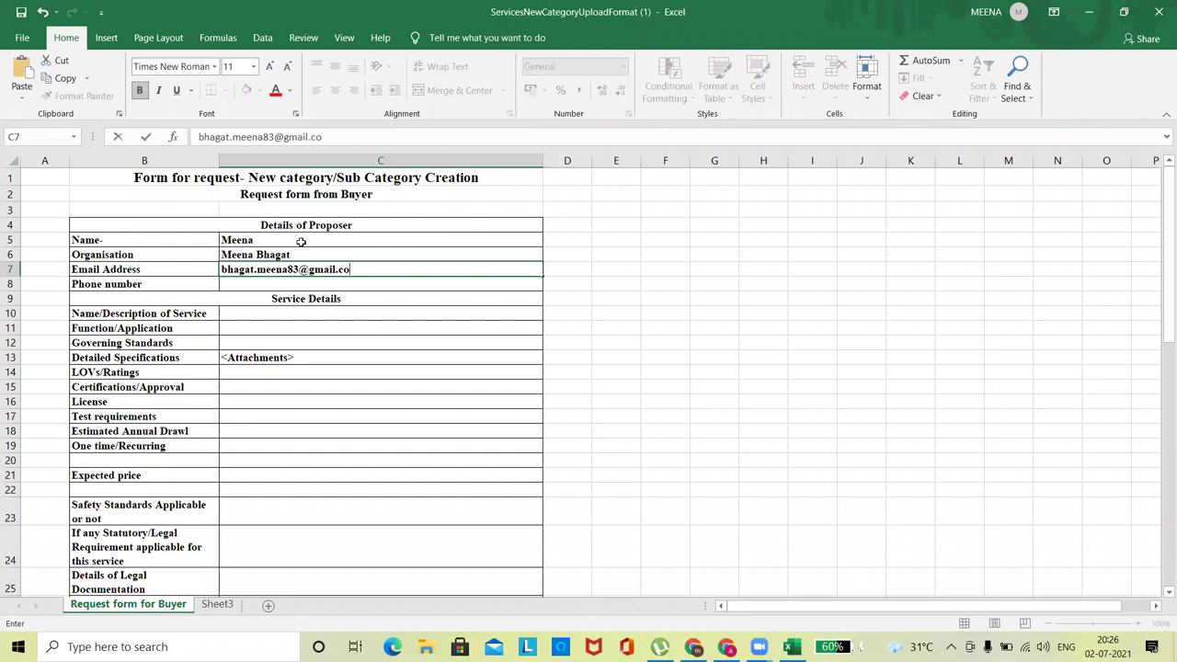
Fill in the proposer's e-mail and phone, and enter 'Painting Service' as the service name in C10.
{"action": "key", "text": "Tab"}
{"action": "key", "text": "Return"}
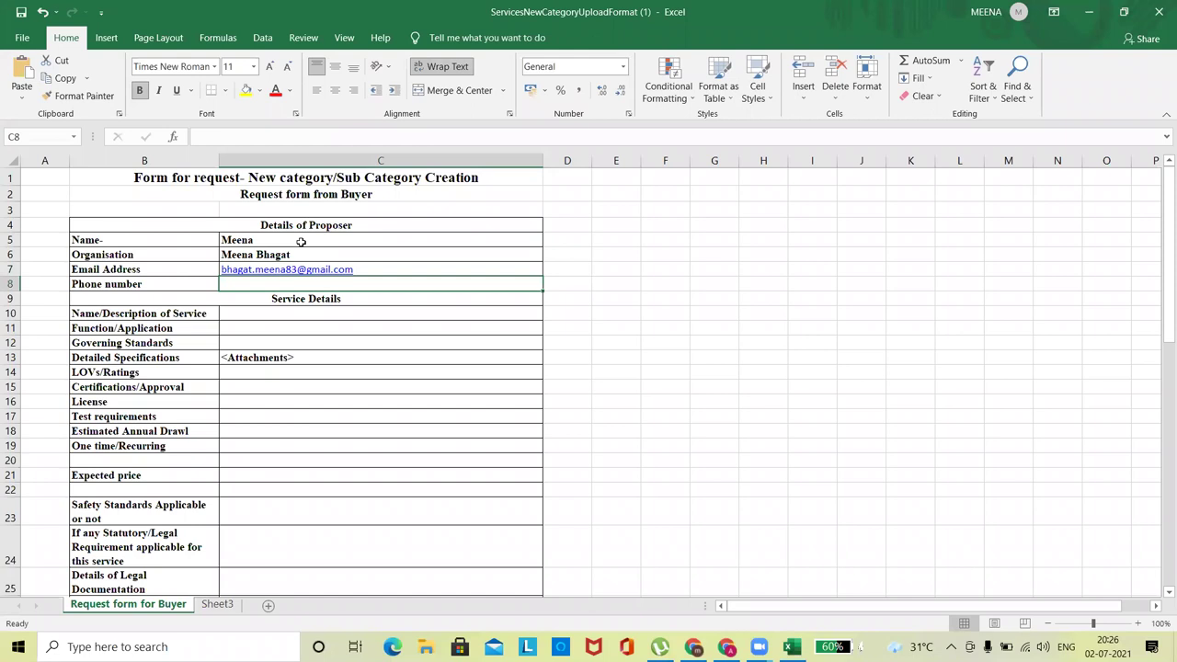
{"action": "type", "text": "898331"}
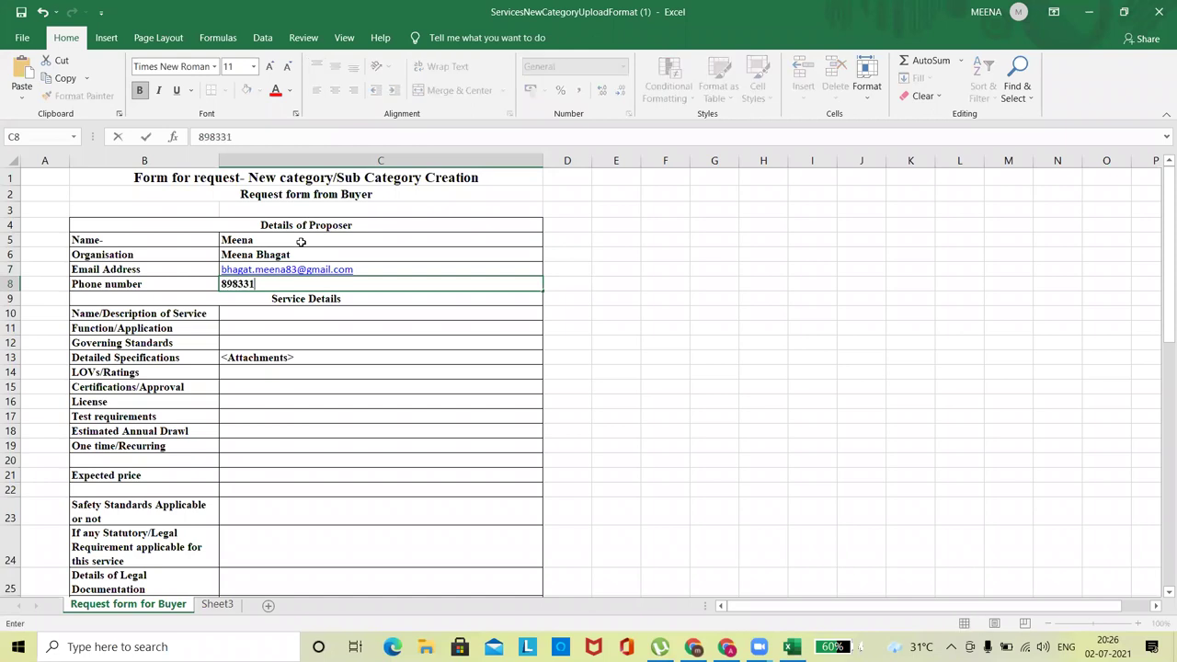
{"action": "key", "text": "Return"}
{"action": "key", "text": "Return"}
{"action": "key", "text": "Return"}
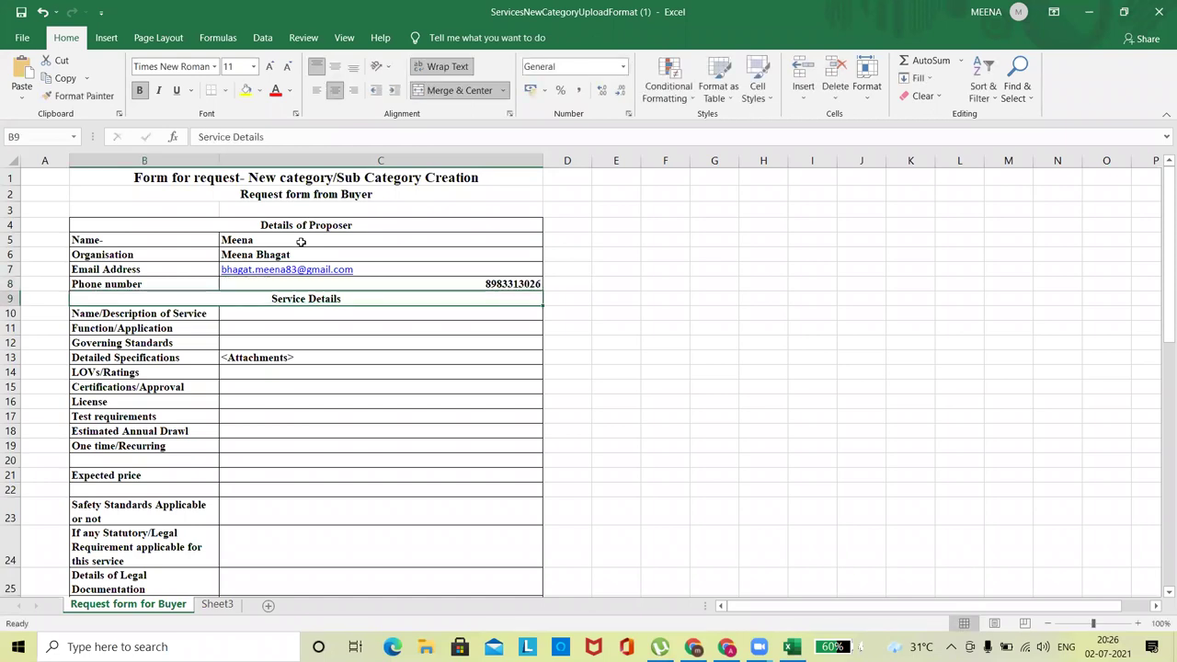
{"action": "key", "text": "Up"}
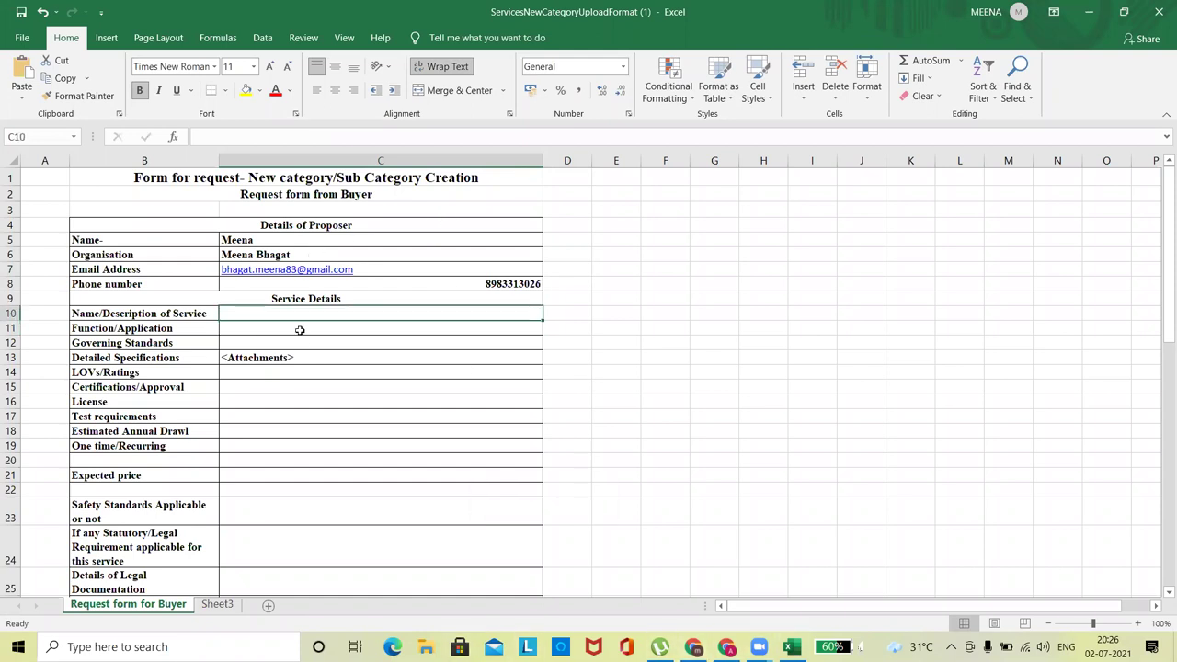
{"action": "type", "text": "Painting Service"}
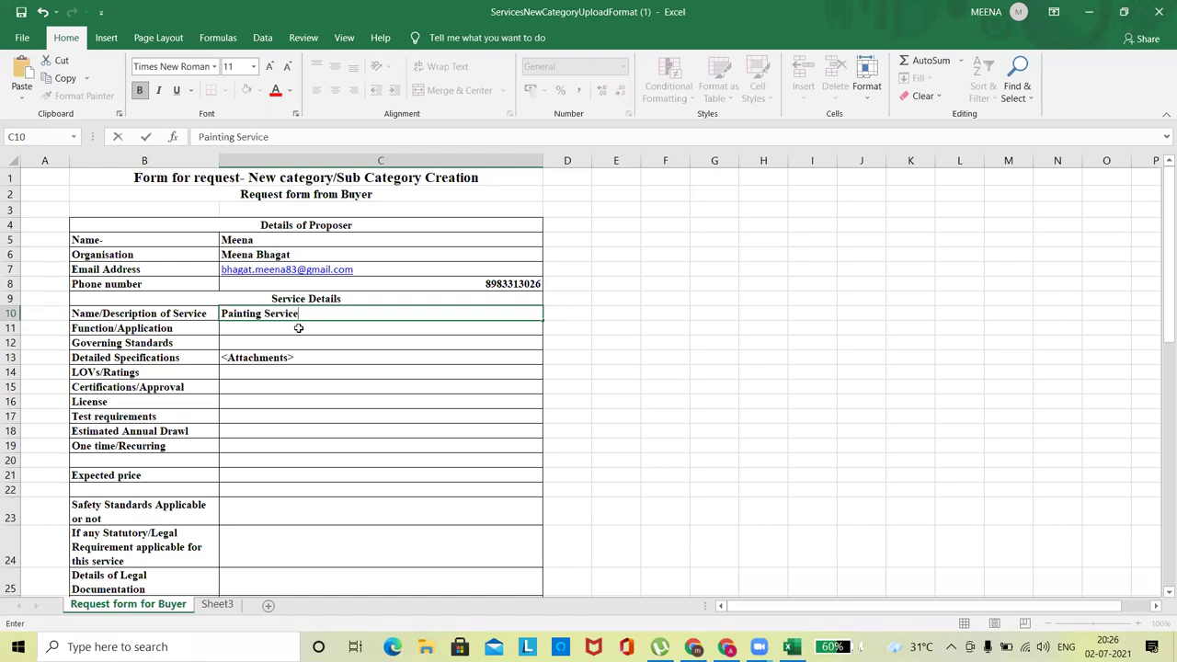
{"action": "key", "text": "Return"}
{"action": "key", "text": "Down"}
{"action": "key", "text": "Down"}
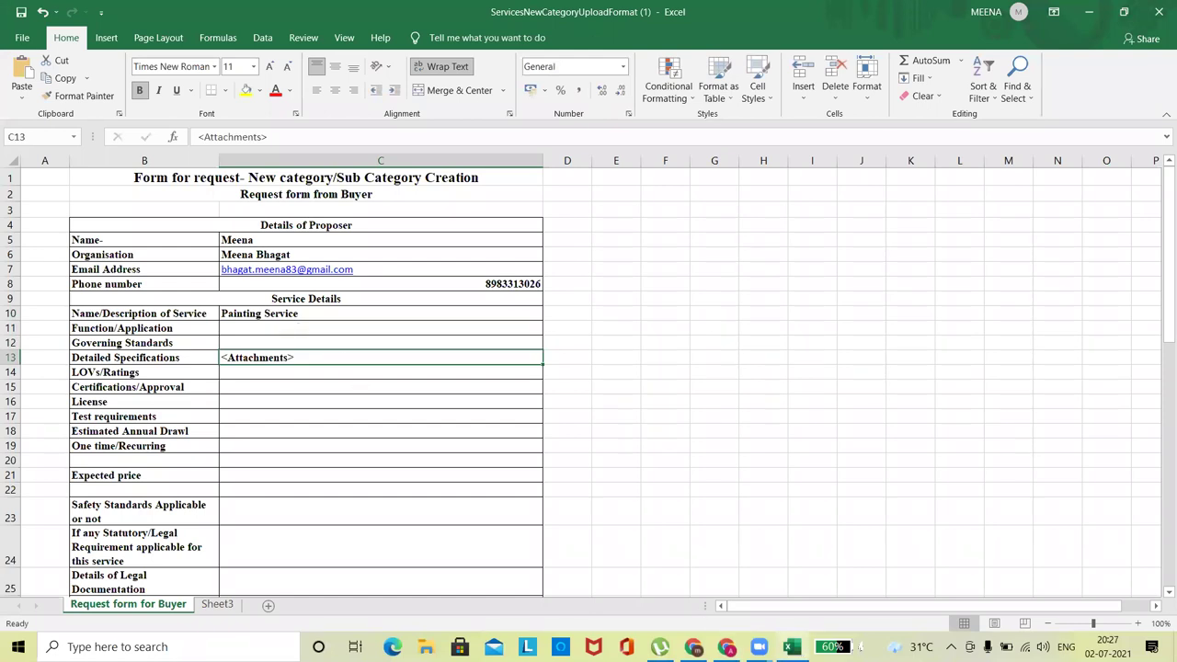
Bring up the Asian Paints painting services page in Chrome at 90% zoom, blocking notifications.
{"action": "left_click", "coordinate": [694, 647]}
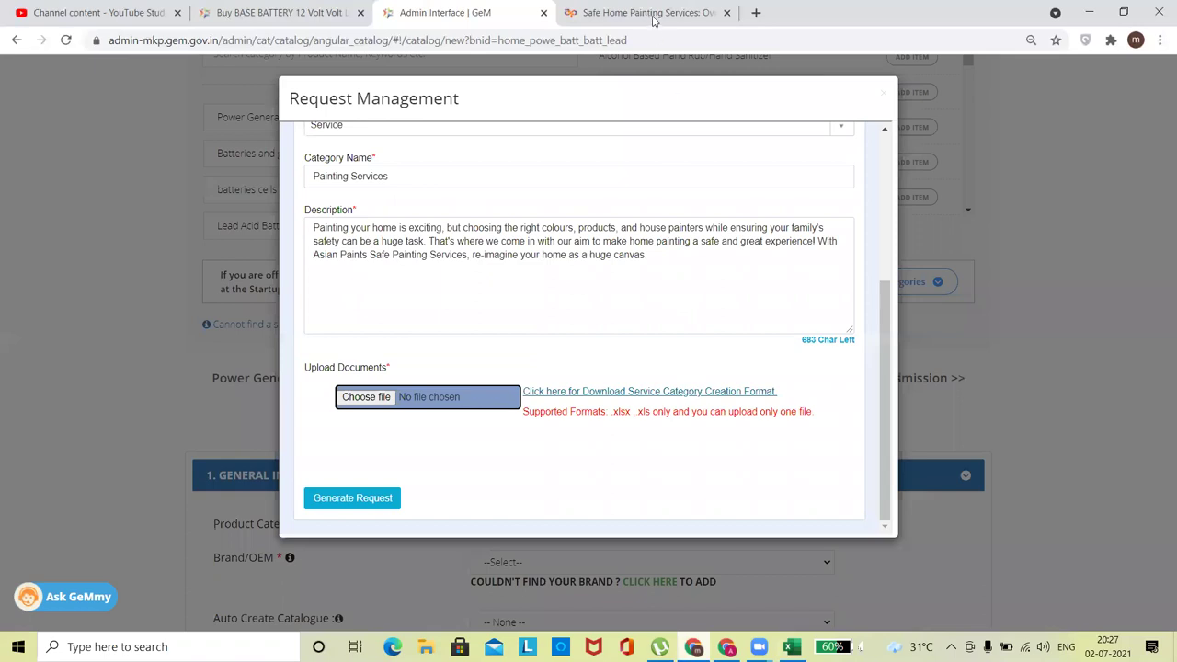
{"action": "key", "text": "ctrl+Tab"}
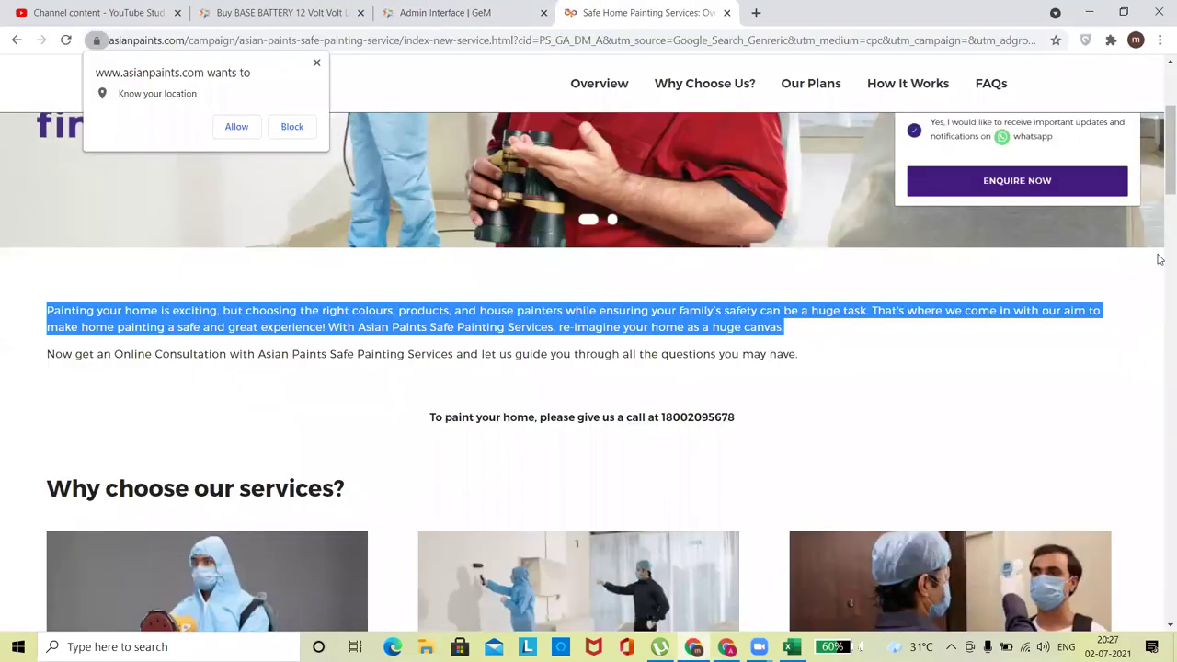
{"action": "scroll", "coordinate": [1160, 259], "scroll_direction": "down", "scroll_amount": 5}
{"action": "scroll", "coordinate": [1159, 236], "scroll_direction": "up", "scroll_amount": 2}
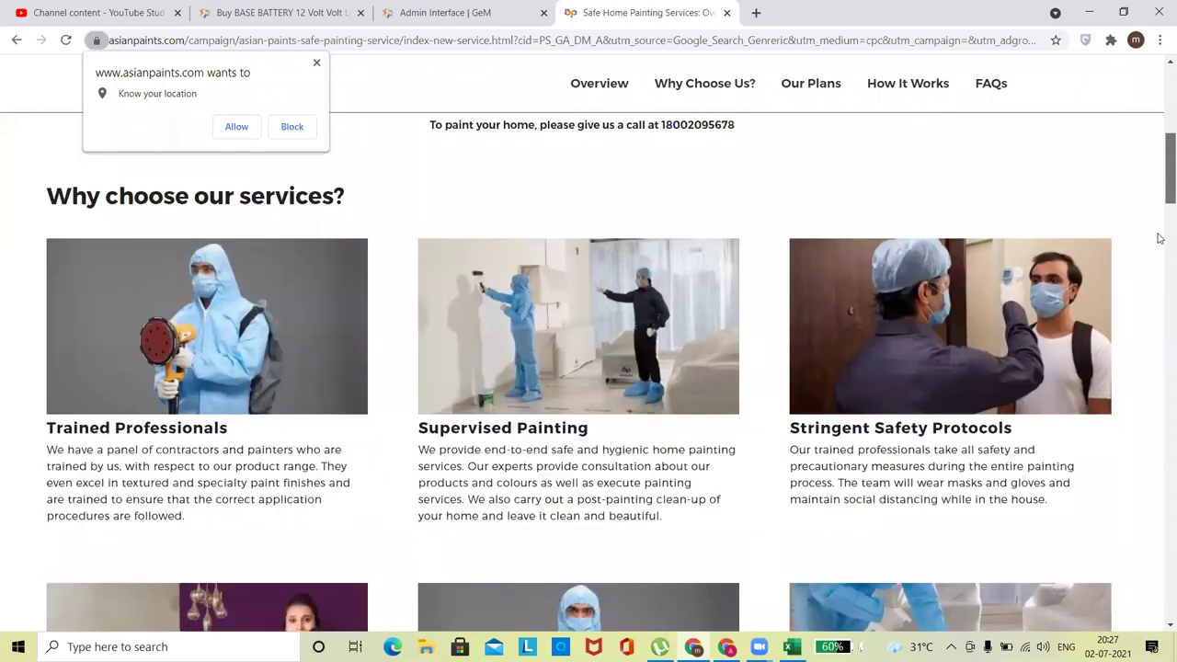
{"action": "key", "text": "ctrl+minus"}
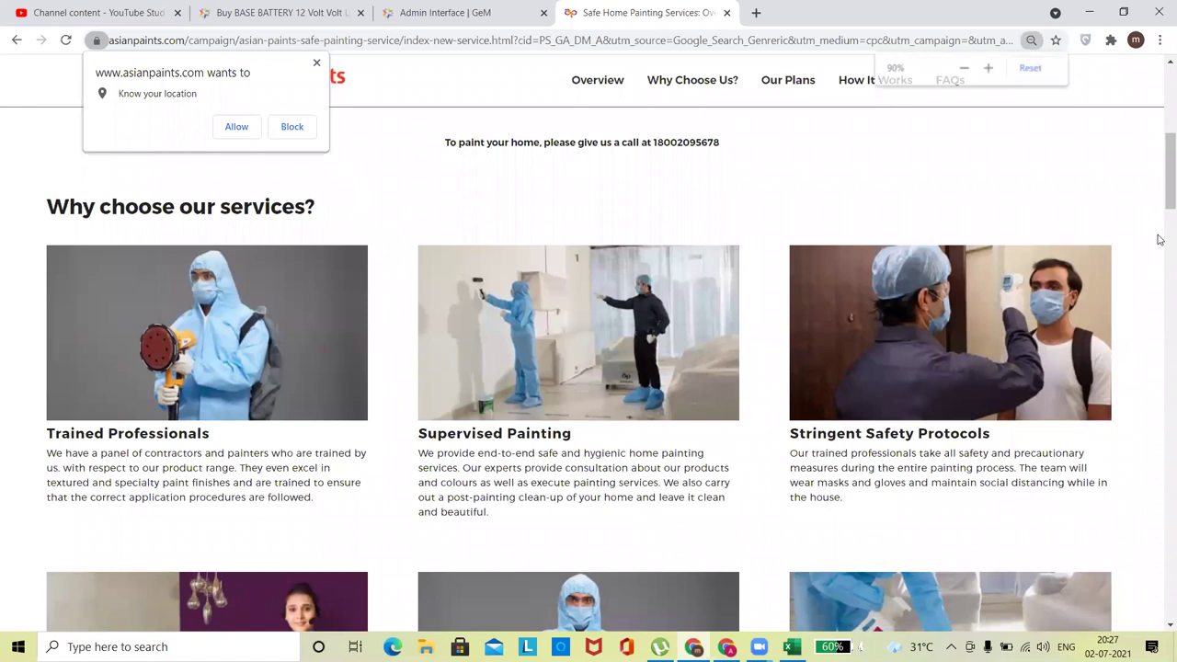
{"action": "left_click_drag", "start_coordinate": [1160, 166], "coordinate": [1159, 175]}
{"action": "scroll", "coordinate": [1159, 180], "scroll_direction": "down", "scroll_amount": 2}
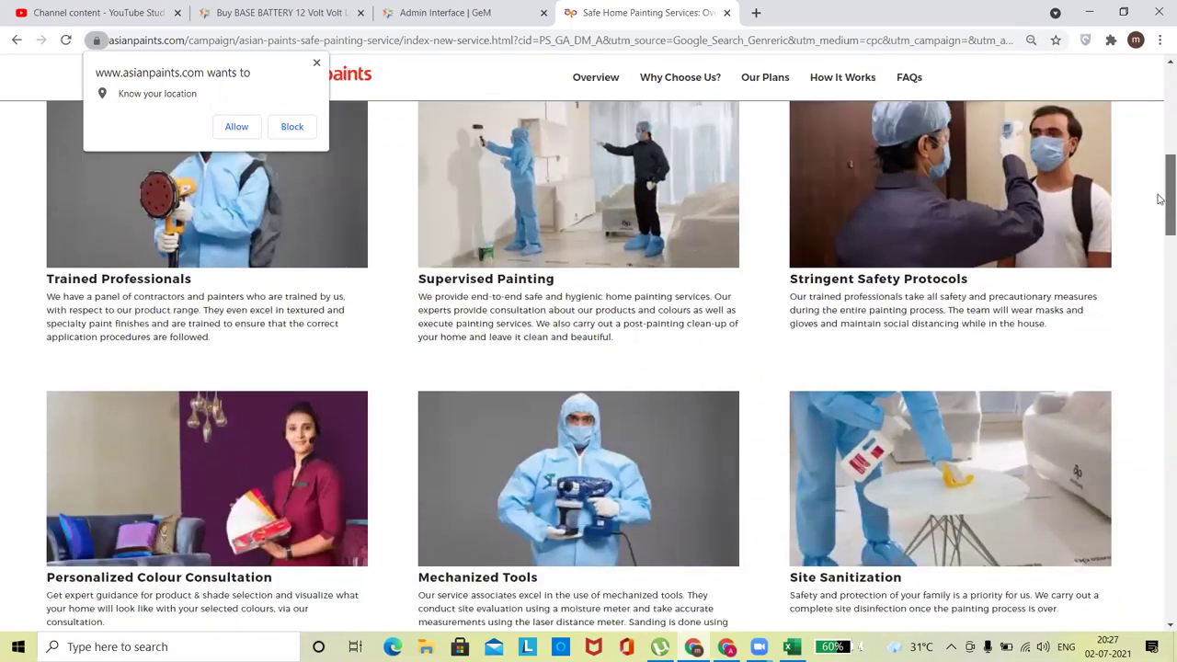
{"action": "scroll", "coordinate": [378, 101], "scroll_direction": "up", "scroll_amount": 1}
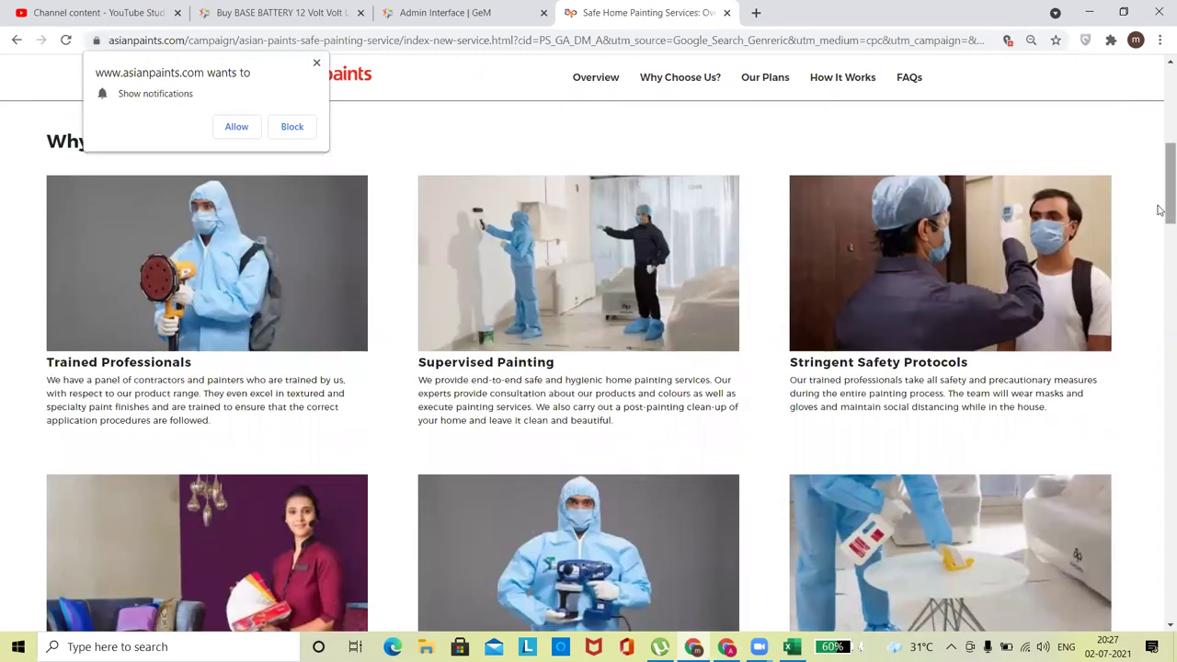
{"action": "scroll", "coordinate": [1160, 230], "scroll_direction": "down", "scroll_amount": 1}
{"action": "left_click", "coordinate": [295, 128]}
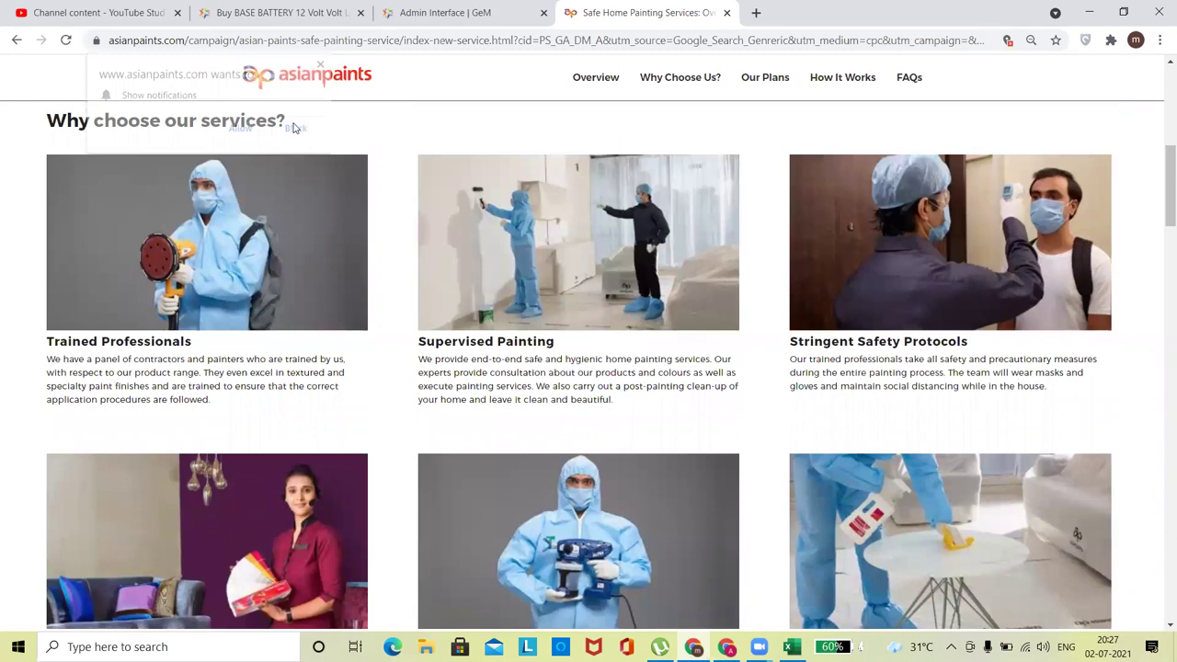
{"action": "left_click_drag", "start_coordinate": [1161, 206], "coordinate": [1161, 213]}
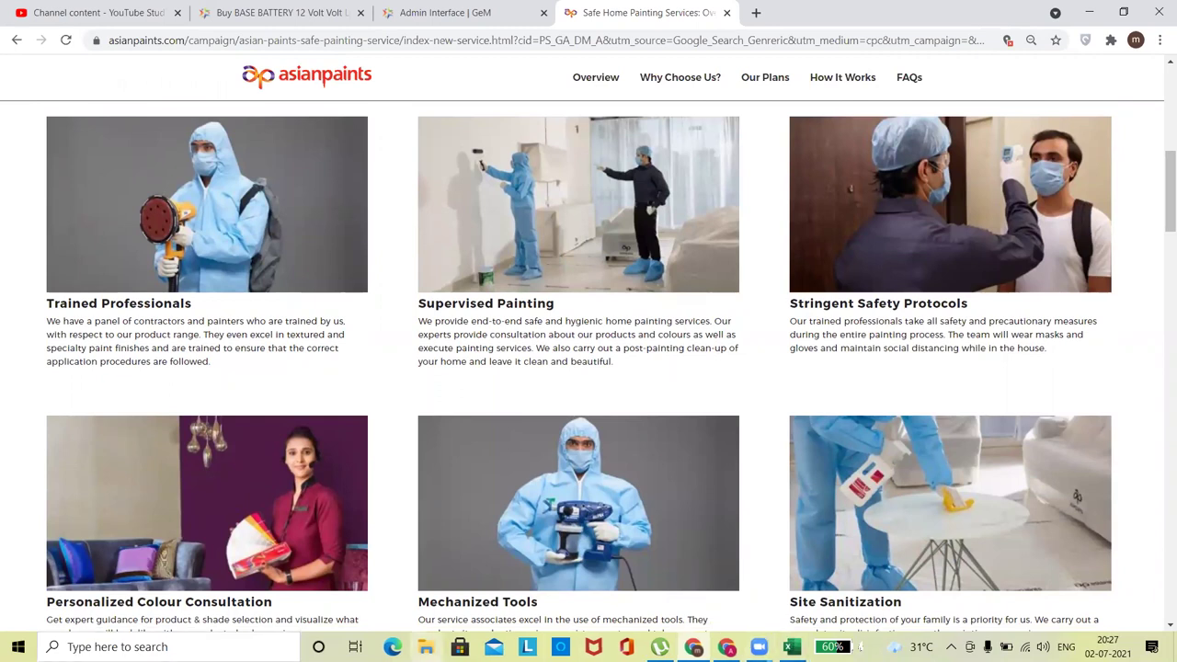
Launch Paint and paste the page screenshot onto a new canvas.
{"action": "left_click", "coordinate": [168, 646]}
{"action": "type", "text": "paint"}
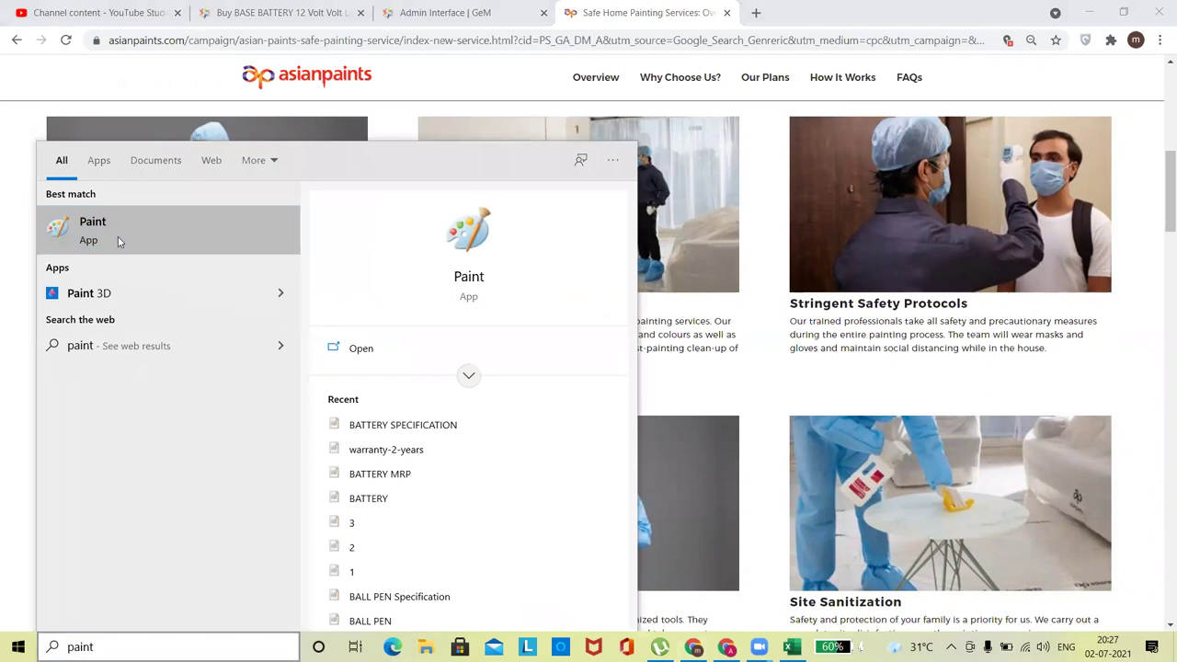
{"action": "left_click", "coordinate": [124, 239]}
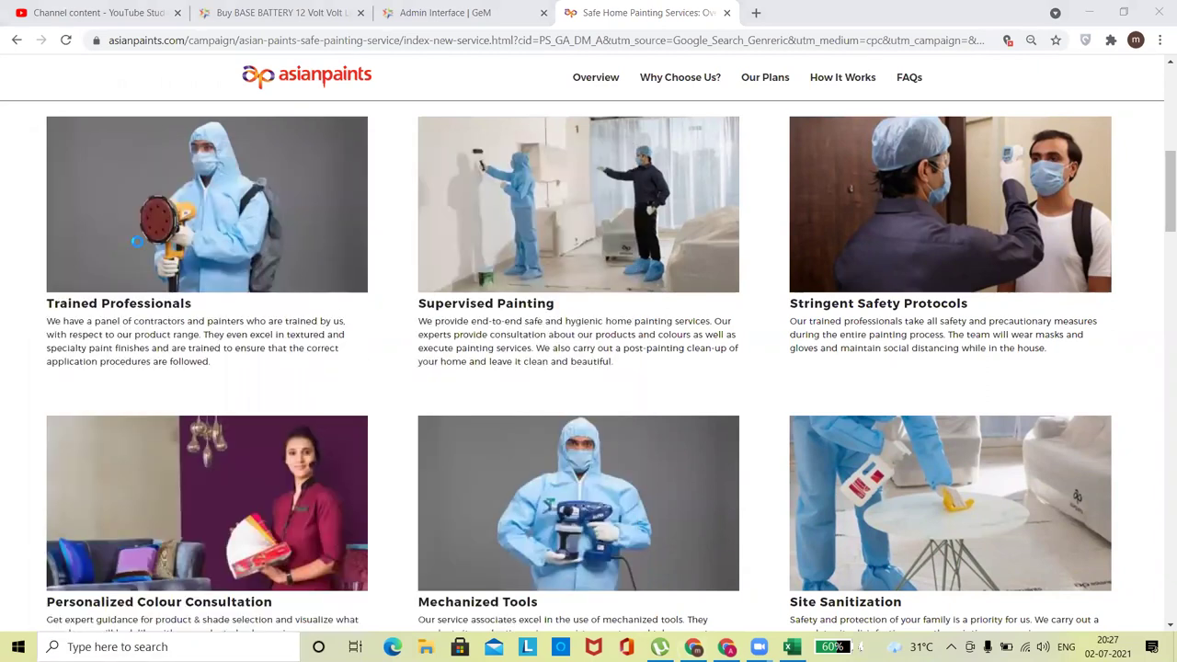
{"action": "key", "text": "ctrl+v"}
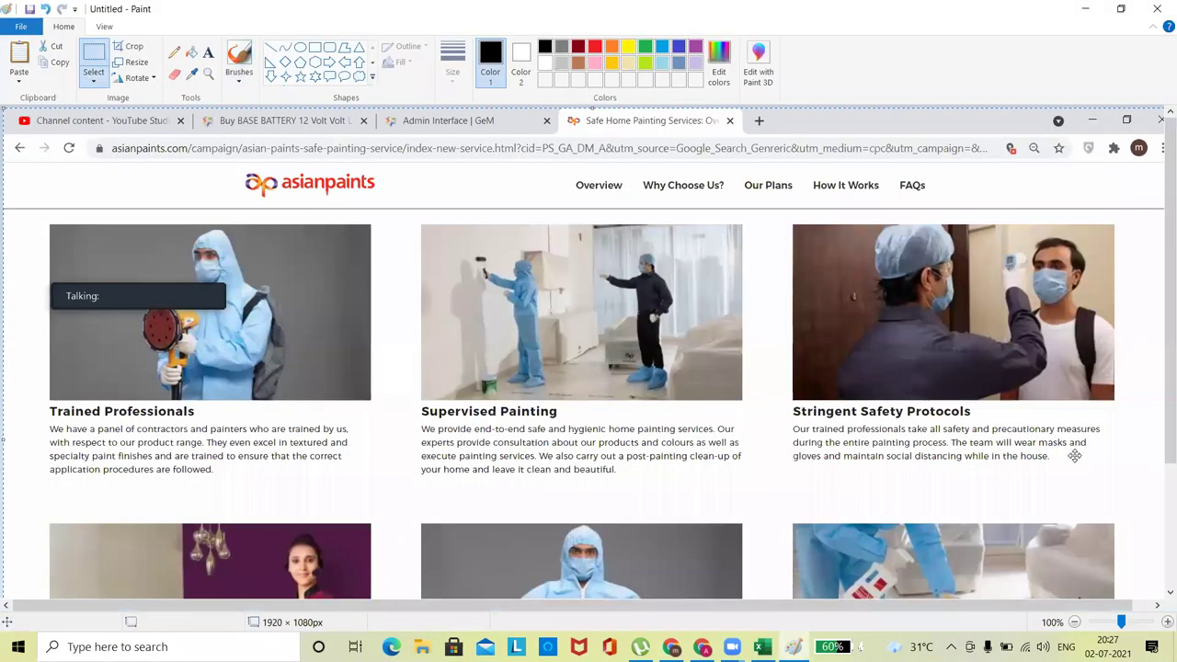
Crop the screenshot at 50% zoom to the six service cards (1839 × 853px), select it, and return to Chrome.
{"action": "left_click", "coordinate": [1074, 621]}
{"action": "left_click", "coordinate": [97, 69]}
{"action": "left_click_drag", "start_coordinate": [15, 162], "coordinate": [575, 421]}
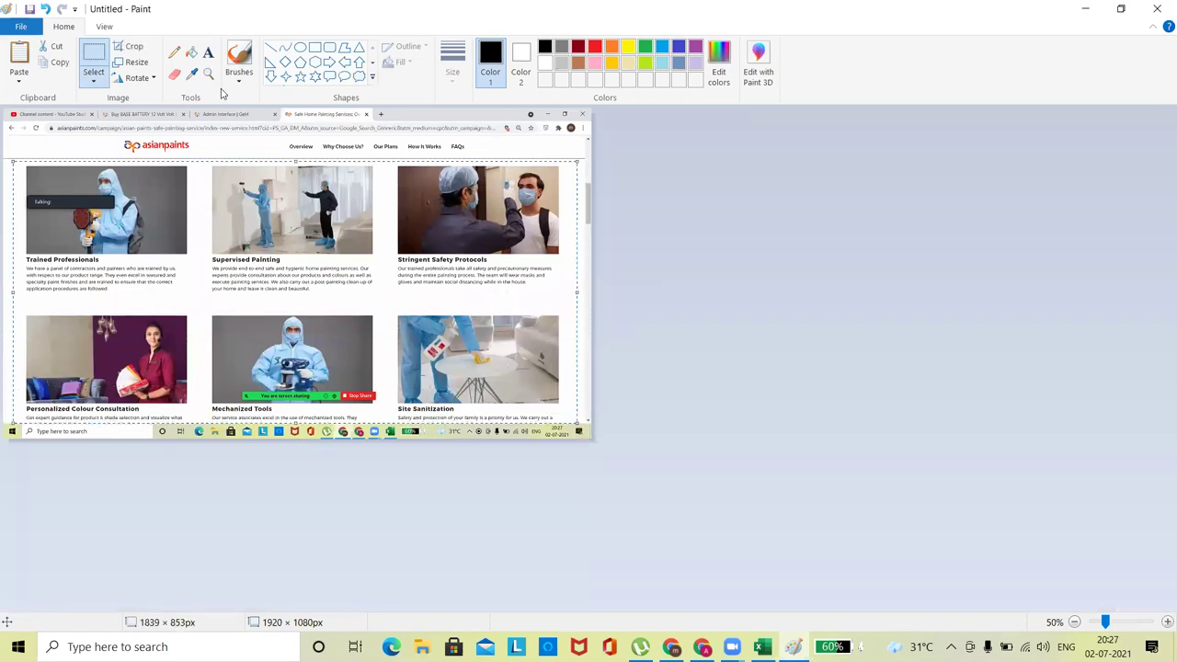
{"action": "left_click", "coordinate": [129, 46]}
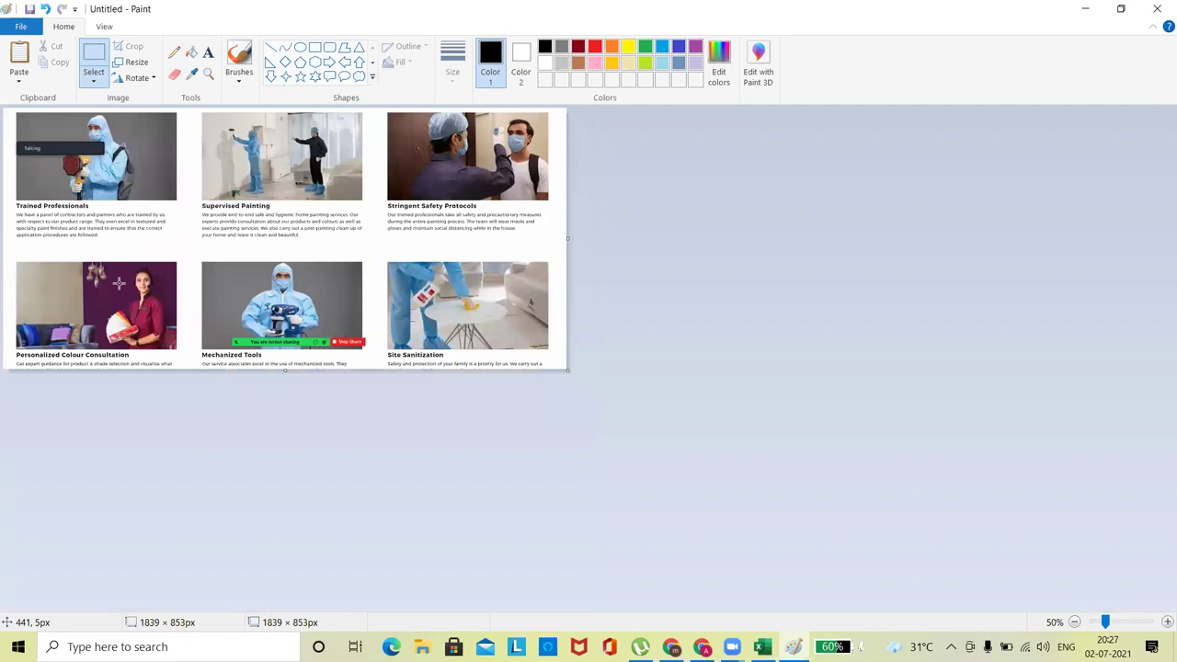
{"action": "key", "text": "ctrl+a"}
{"action": "left_click", "coordinate": [671, 647]}
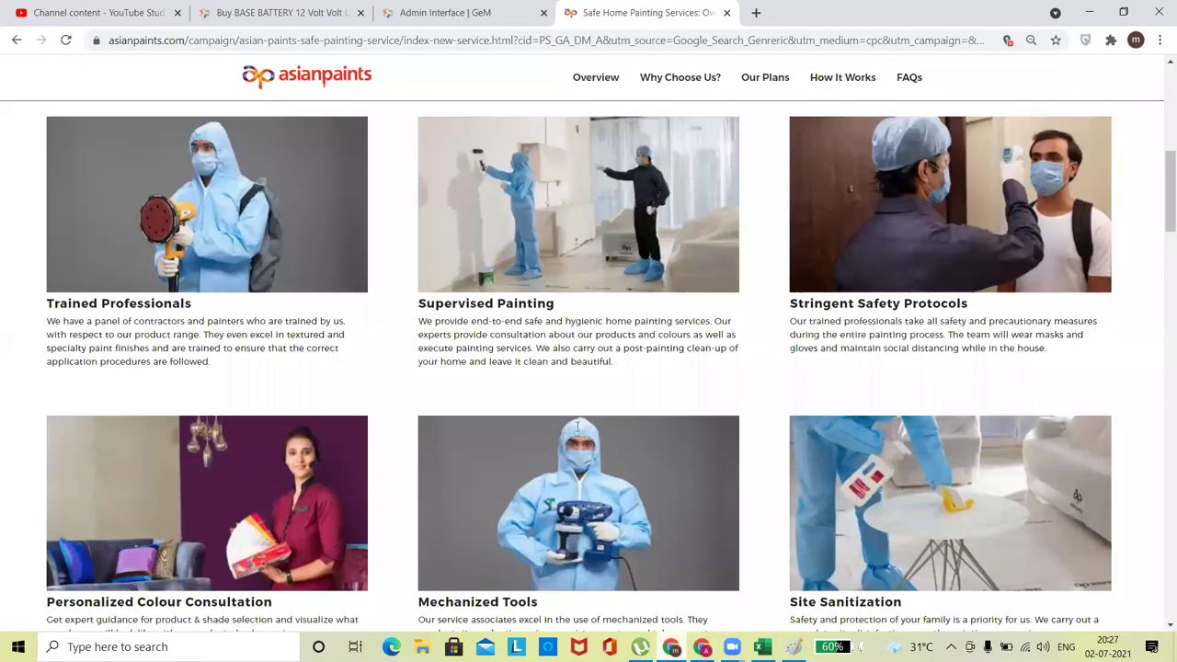
Paste the Asian Paints picture onto a new Sheet1 in the request workbook.
{"action": "left_click", "coordinate": [762, 647]}
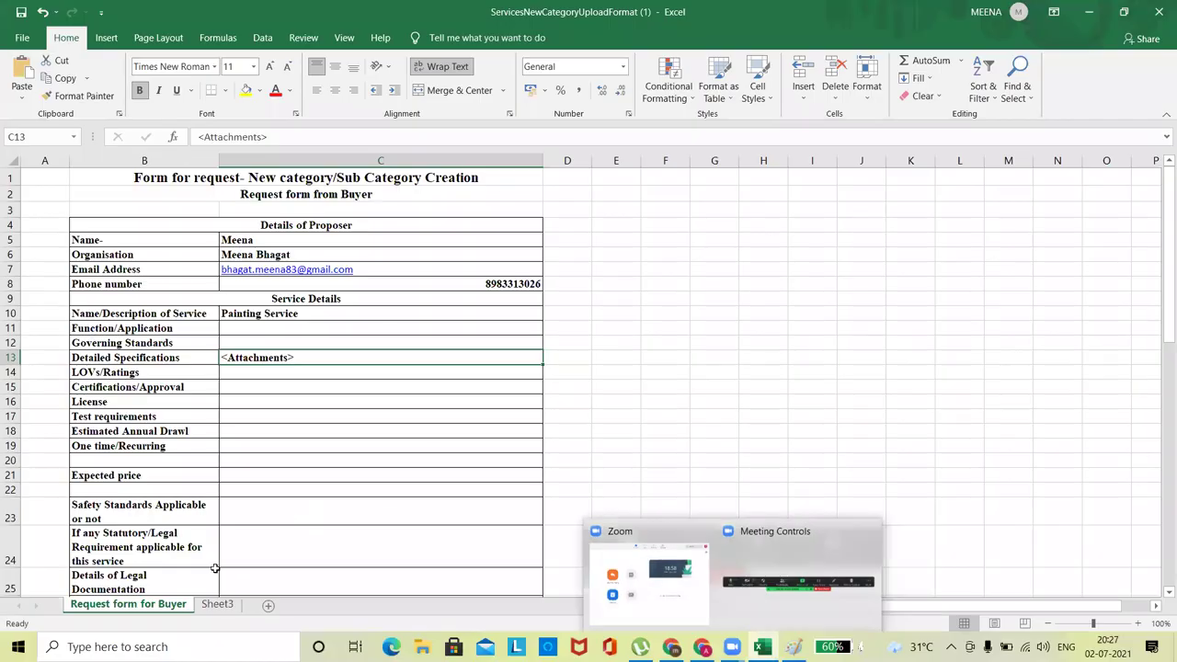
{"action": "left_click", "coordinate": [269, 606]}
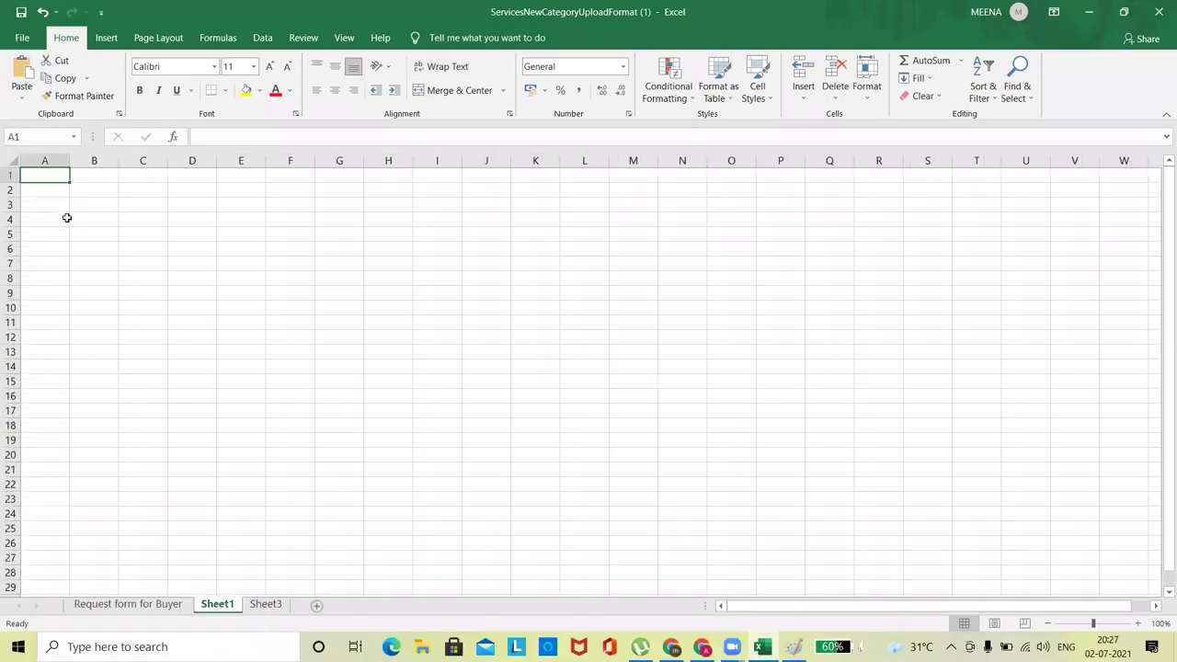
{"action": "key", "text": "ctrl+v"}
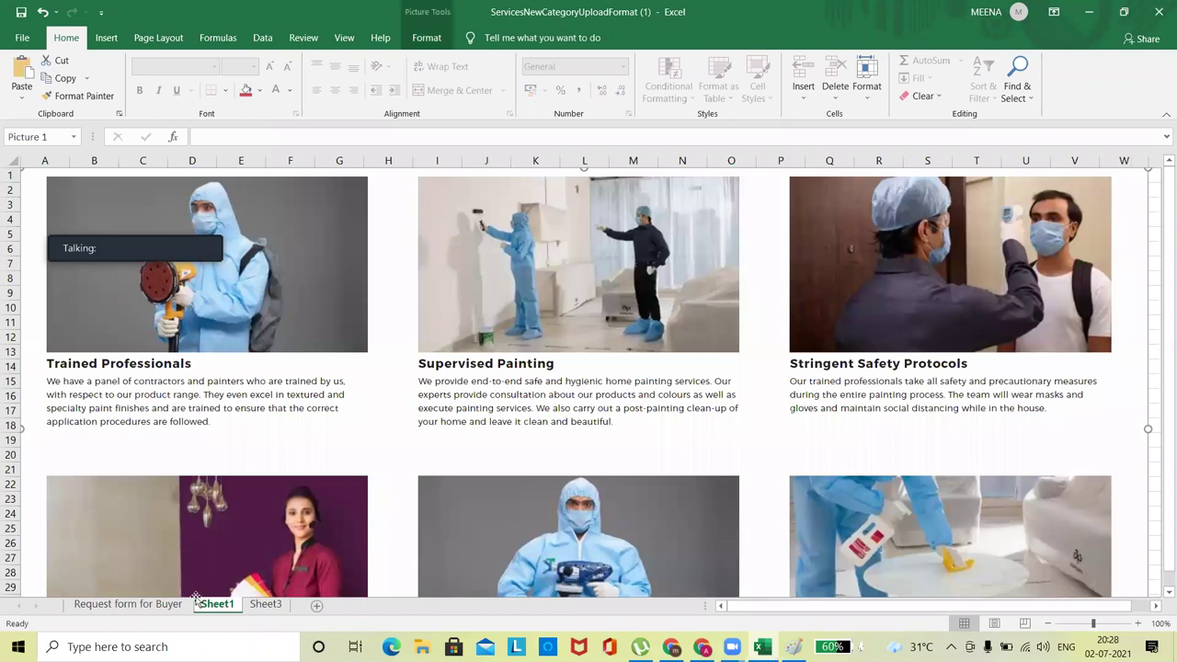
{"action": "left_click", "coordinate": [266, 604]}
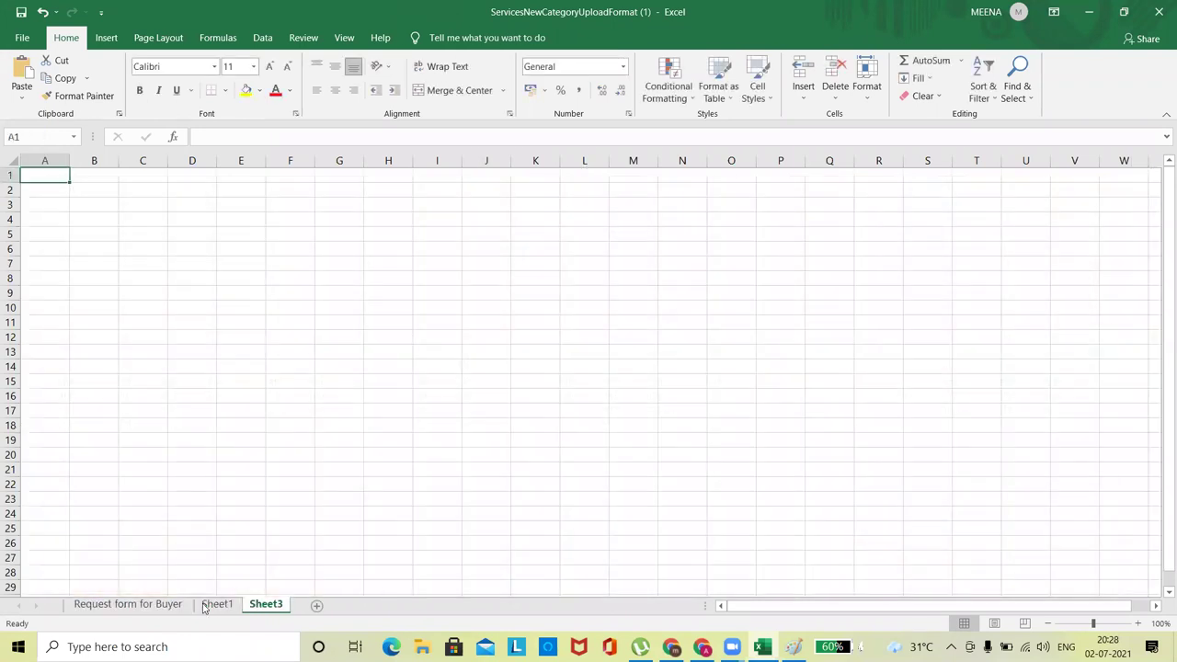
{"action": "left_click", "coordinate": [217, 604]}
{"action": "key", "text": "ctrl+Page_Up"}
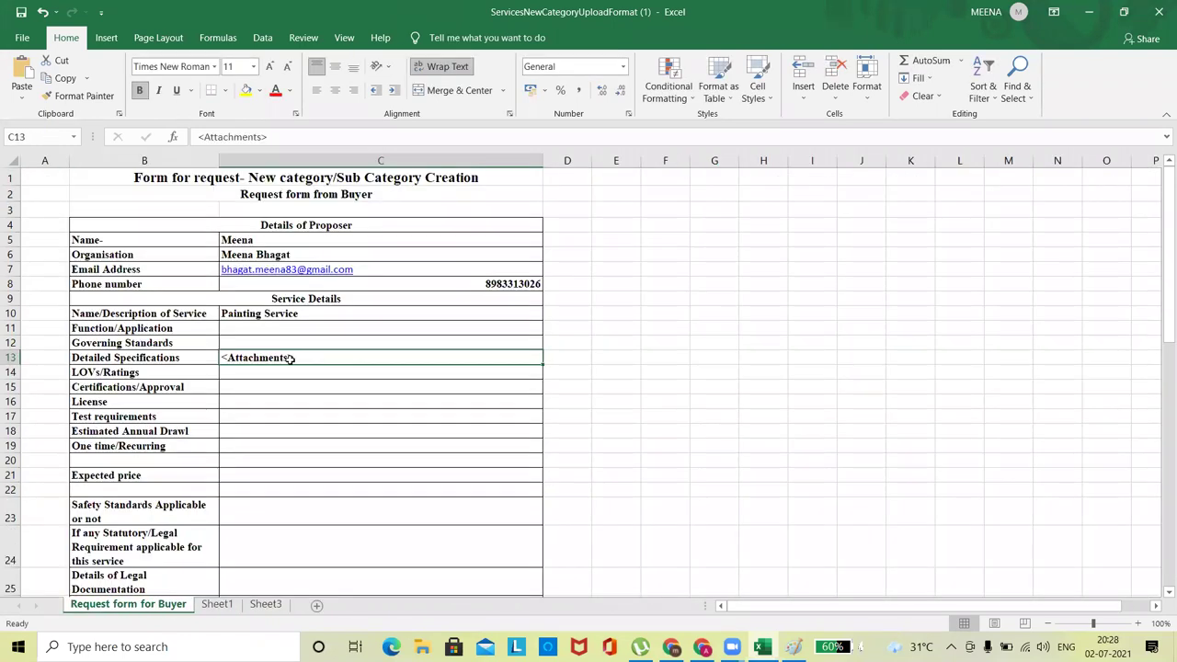
Link the <Attachments> cell C13 on Request form for Buyer to Sheet1 in this document.
{"action": "left_click", "coordinate": [282, 392]}
{"action": "left_click", "coordinate": [262, 358]}
{"action": "right_click", "coordinate": [263, 358]}
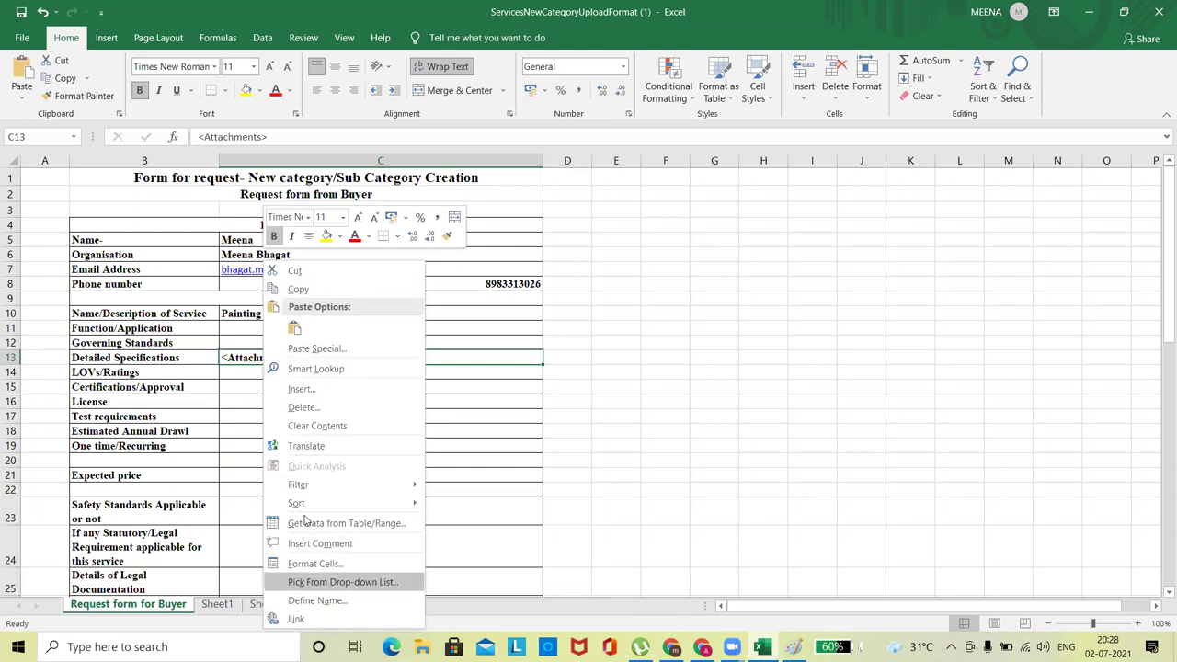
{"action": "left_click", "coordinate": [304, 619]}
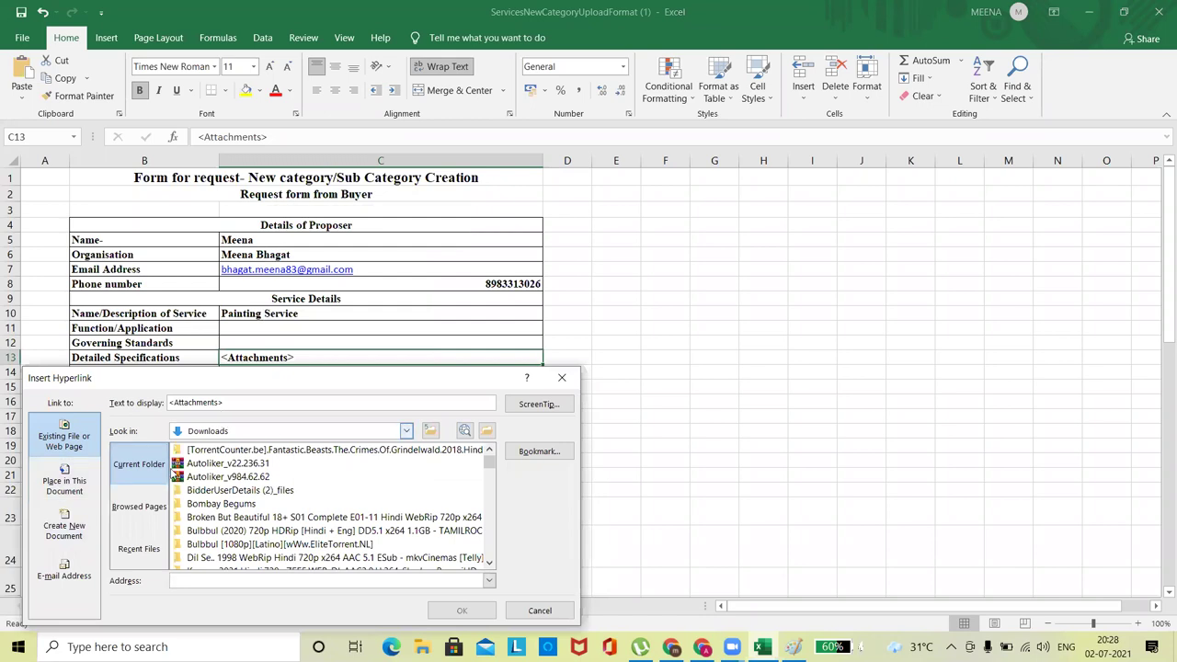
{"action": "left_click", "coordinate": [65, 480]}
{"action": "left_click", "coordinate": [150, 488]}
{"action": "left_click", "coordinate": [154, 475]}
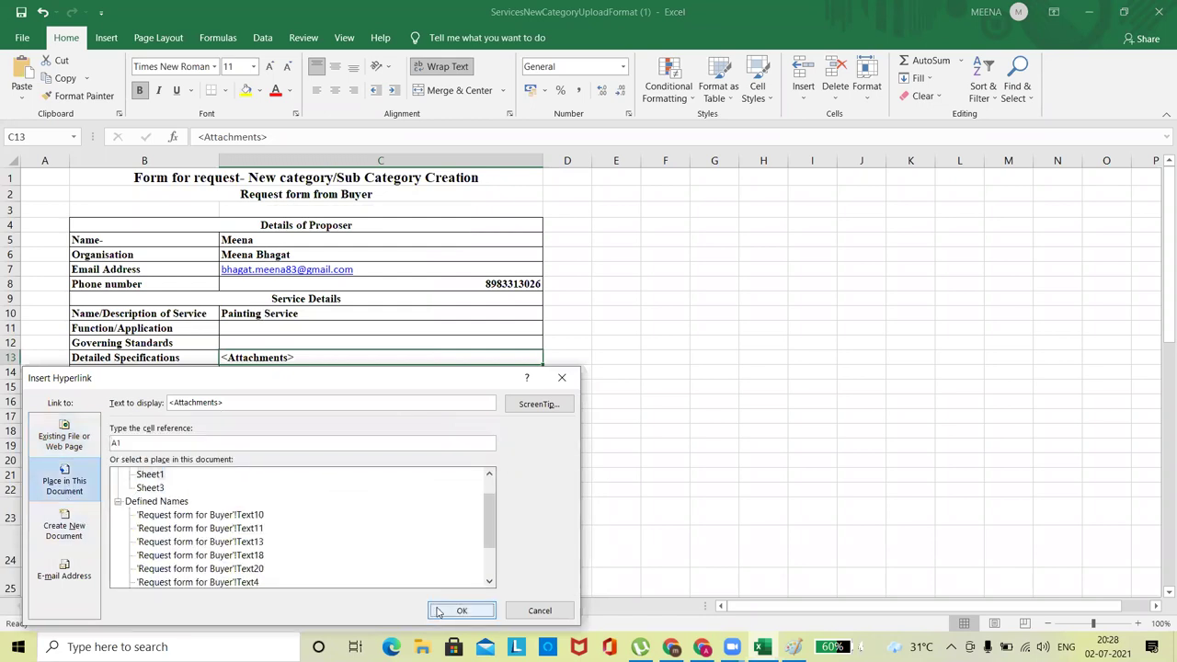
{"action": "left_click", "coordinate": [460, 611]}
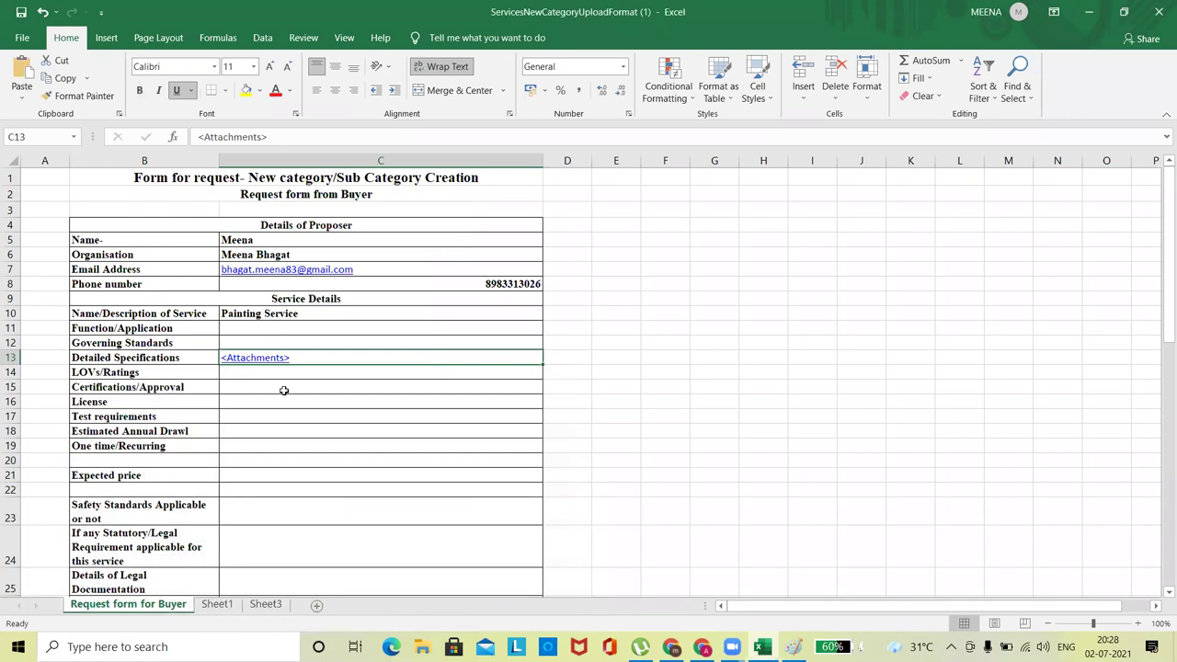
{"action": "left_click", "coordinate": [284, 391]}
Test the C13 link, then enter 120 sqft as the expected price in C21.
{"action": "left_click", "coordinate": [263, 359]}
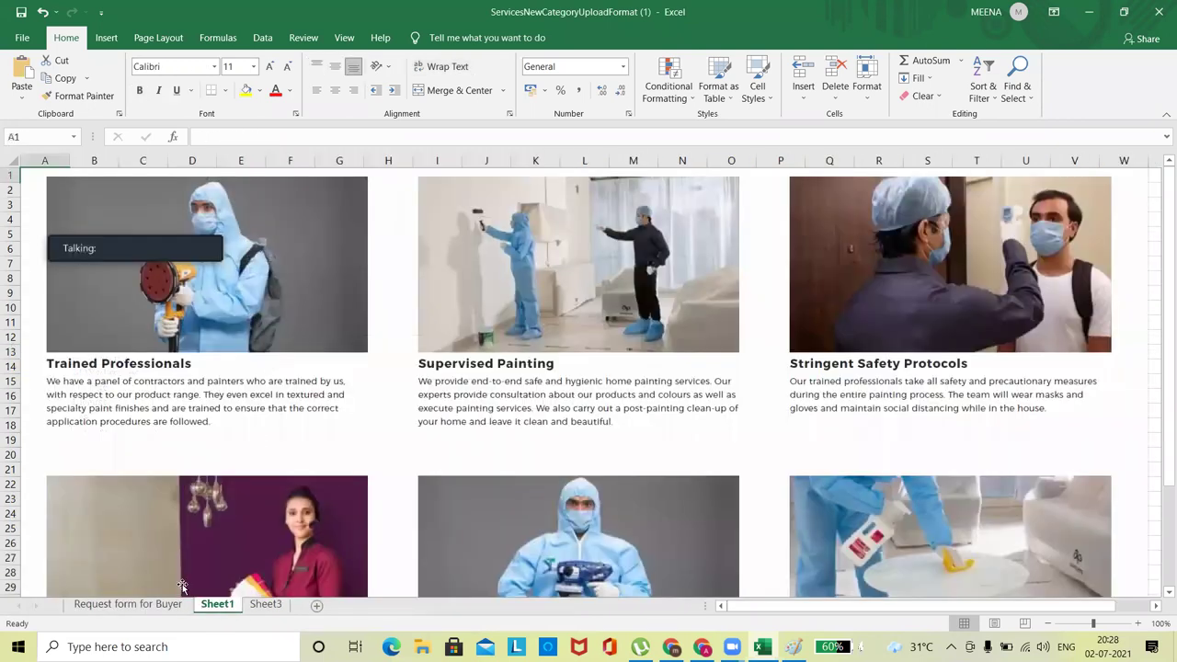
{"action": "left_click", "coordinate": [161, 605]}
{"action": "left_click", "coordinate": [292, 401]}
{"action": "left_click", "coordinate": [282, 375]}
{"action": "left_click", "coordinate": [255, 387]}
{"action": "left_click", "coordinate": [232, 400]}
{"action": "left_click", "coordinate": [237, 443]}
{"action": "key", "text": "Down"}
{"action": "key", "text": "Down"}
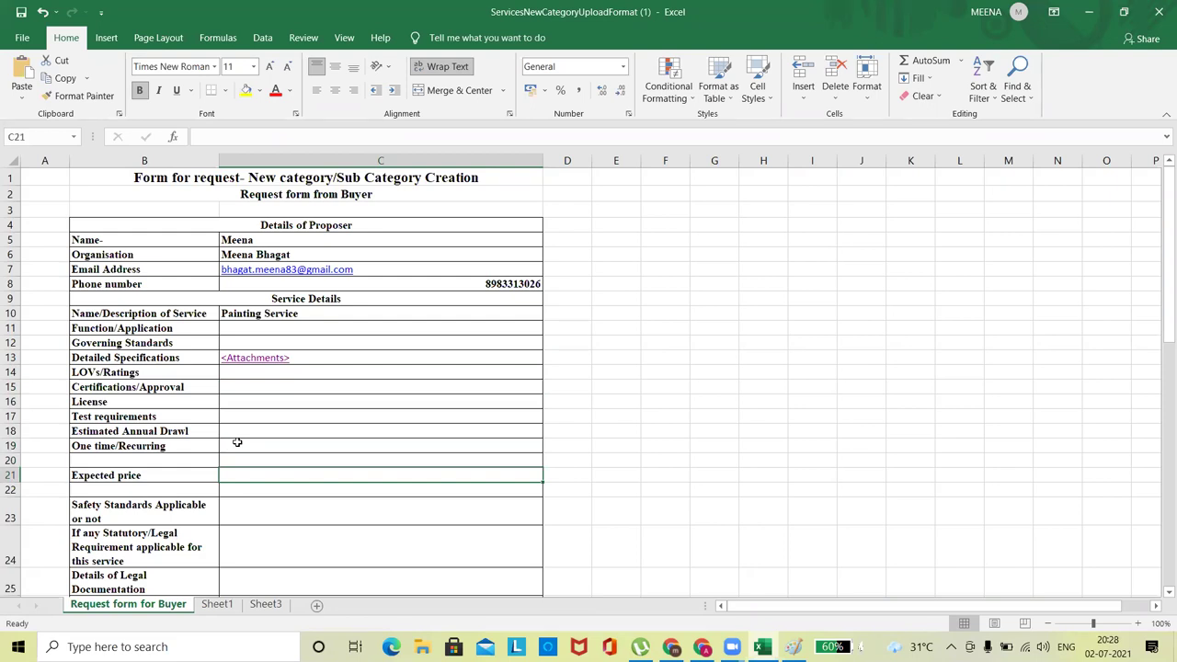
{"action": "type", "text": "12"}
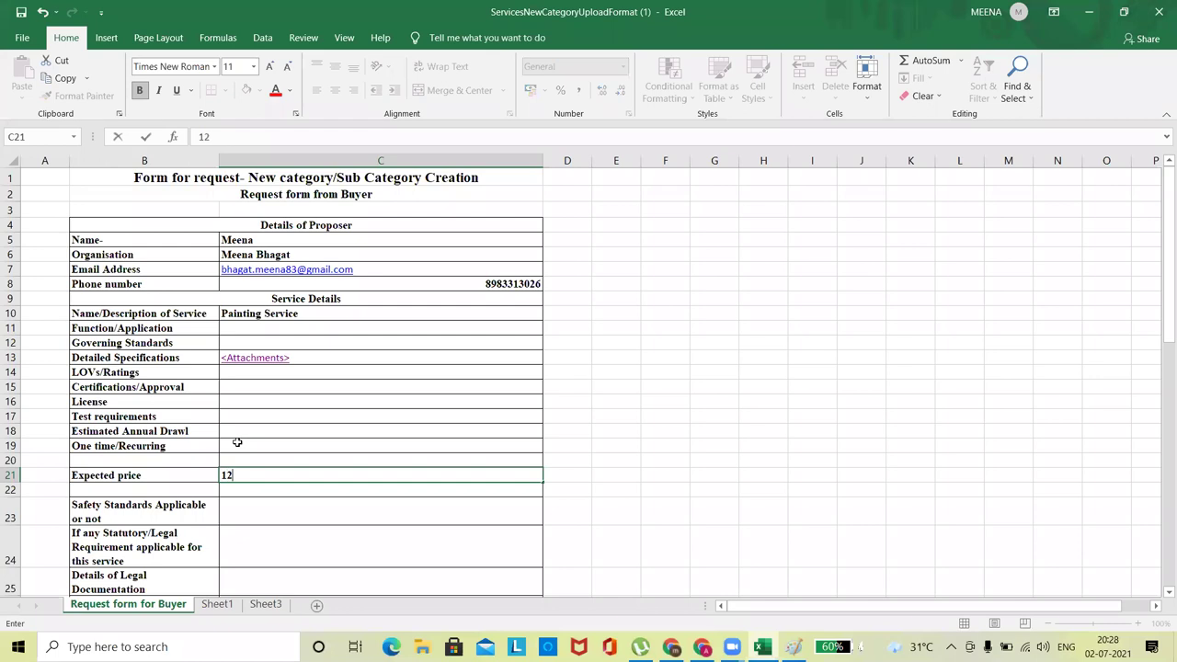
{"action": "type", "text": "0 sq"}
{"action": "key", "text": "Return"}
{"action": "key", "text": "Return"}
{"action": "key", "text": "Return"}
{"action": "key", "text": "Return"}
{"action": "key", "text": "Return"}
{"action": "key", "text": "Return"}
{"action": "key", "text": "Return"}
{"action": "key", "text": "Return"}
{"action": "key", "text": "Return"}
{"action": "key", "text": "Return"}
{"action": "key", "text": "Return"}
{"action": "key", "text": "Return"}
{"action": "key", "text": "Return"}
{"action": "key", "text": "Return"}
{"action": "key", "text": "Return"}
{"action": "key", "text": "Return"}
{"action": "key", "text": "Return"}
{"action": "key", "text": "Return"}
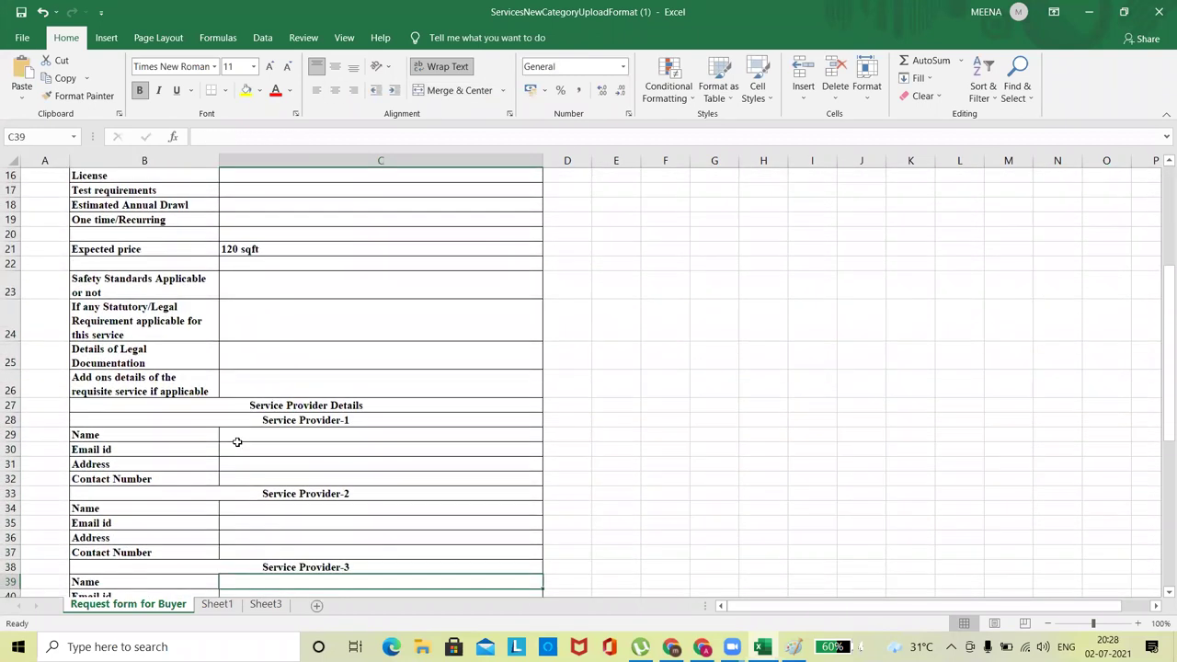
Enter 'Asain Paint' as Service Provider-1's name and step through the buyer rows.
{"action": "left_click", "coordinate": [342, 432]}
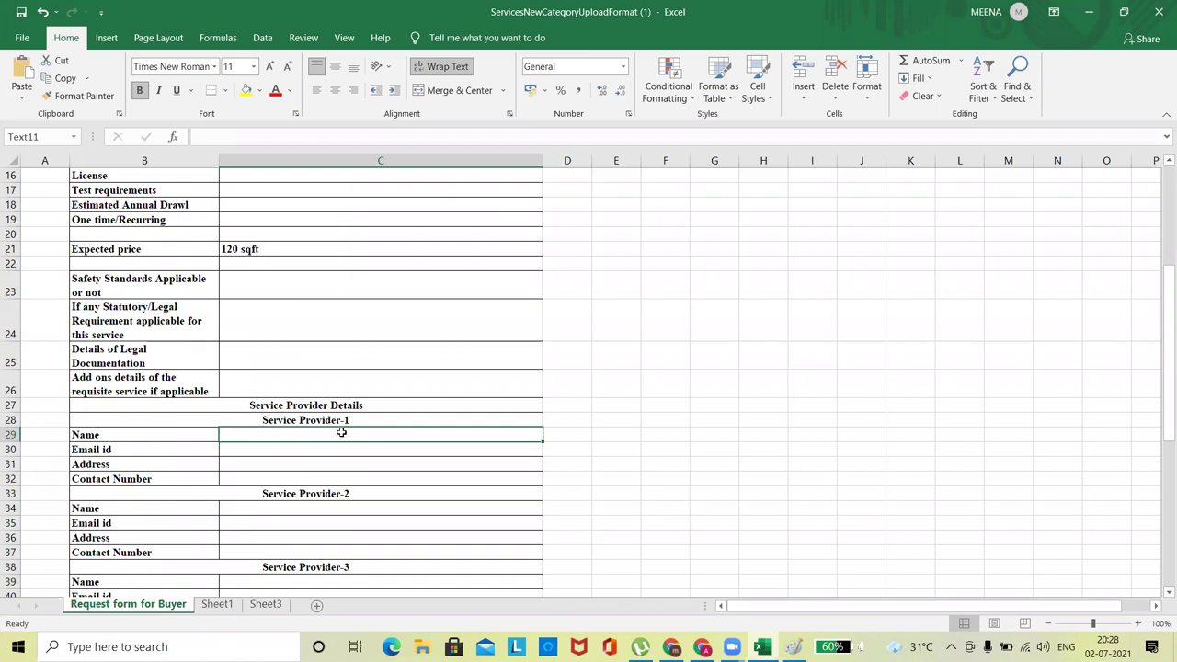
{"action": "type", "text": "Asain Paint"}
{"action": "key", "text": "Return"}
{"action": "key", "text": "Down"}
{"action": "key", "text": "Down"}
{"action": "key", "text": "Down"}
{"action": "key", "text": "Down"}
{"action": "key", "text": "Down"}
{"action": "key", "text": "Down"}
{"action": "key", "text": "Down"}
{"action": "key", "text": "Down"}
{"action": "key", "text": "Down"}
{"action": "key", "text": "Down"}
{"action": "key", "text": "Down"}
{"action": "key", "text": "Down"}
{"action": "key", "text": "Down"}
{"action": "key", "text": "Down"}
{"action": "key", "text": "Down"}
{"action": "key", "text": "Down"}
{"action": "key", "text": "Down"}
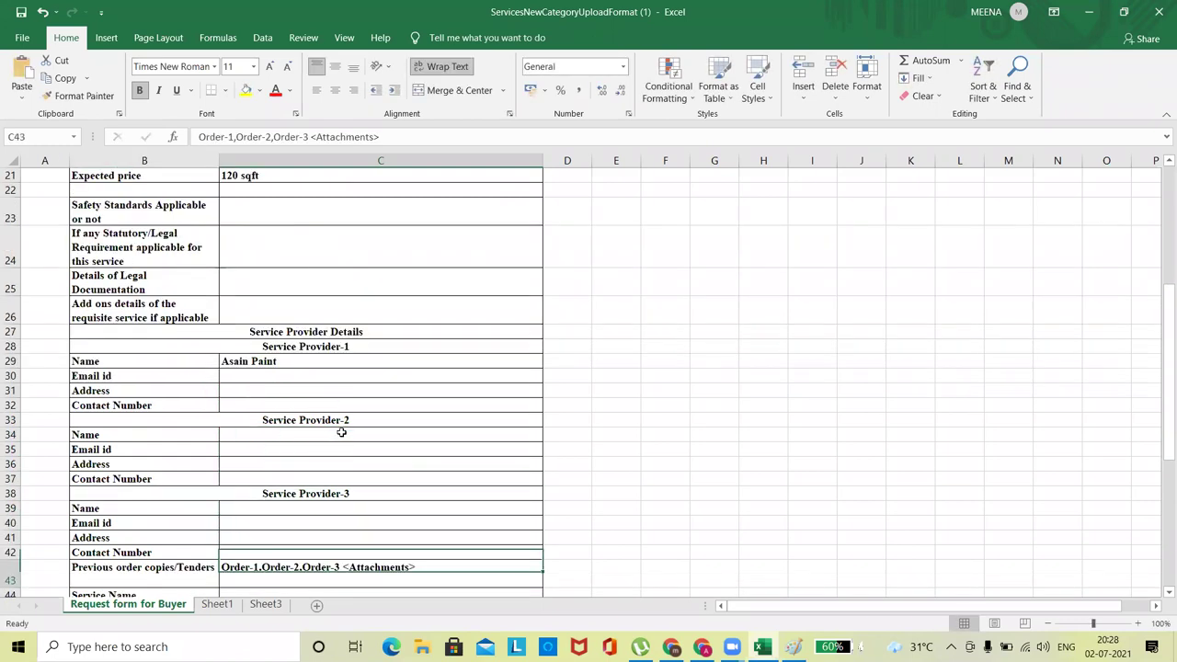
{"action": "key", "text": "Down"}
{"action": "key", "text": "Down"}
{"action": "key", "text": "Down"}
{"action": "key", "text": "Down"}
{"action": "key", "text": "Down"}
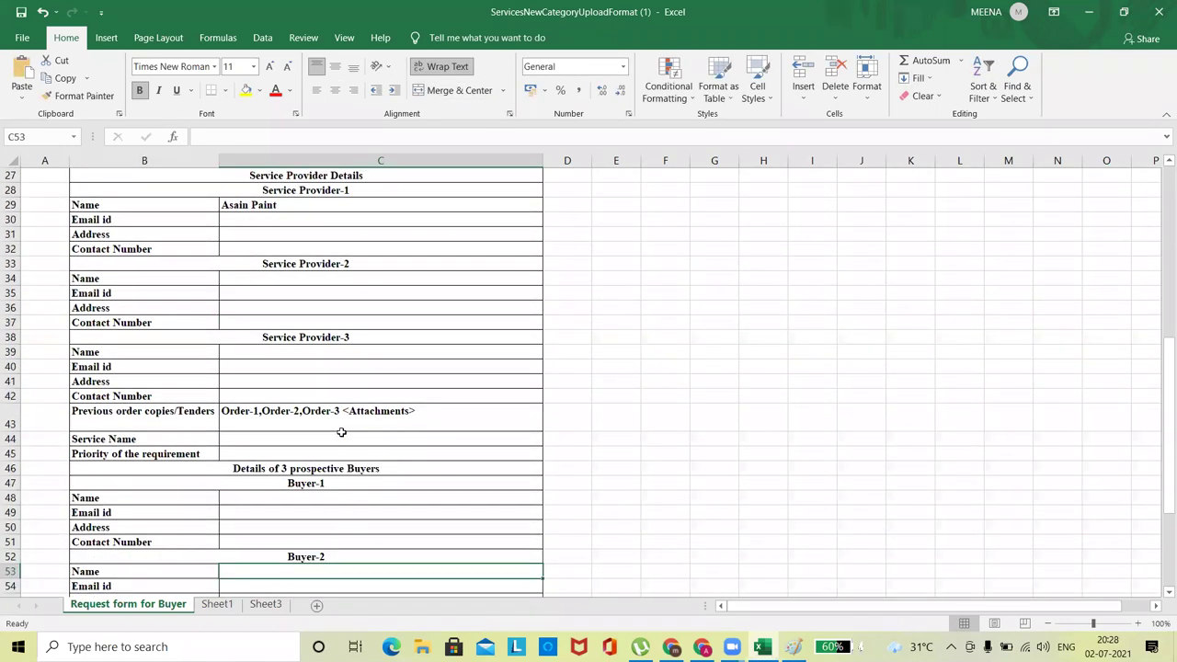
{"action": "key", "text": "Up"}
{"action": "key", "text": "Up"}
{"action": "key", "text": "Up"}
{"action": "key", "text": "Up"}
{"action": "key", "text": "Up"}
{"action": "key", "text": "Down"}
{"action": "key", "text": "Down"}
{"action": "key", "text": "Down"}
{"action": "key", "text": "Down"}
{"action": "key", "text": "Down"}
{"action": "key", "text": "Down"}
{"action": "key", "text": "Down"}
{"action": "key", "text": "Down"}
{"action": "key", "text": "Down"}
{"action": "key", "text": "Down"}
{"action": "key", "text": "Down"}
{"action": "key", "text": "Down"}
{"action": "key", "text": "Down"}
{"action": "key", "text": "Down"}
{"action": "key", "text": "Down"}
{"action": "key", "text": "Down"}
{"action": "key", "text": "Down"}
{"action": "key", "text": "Down"}
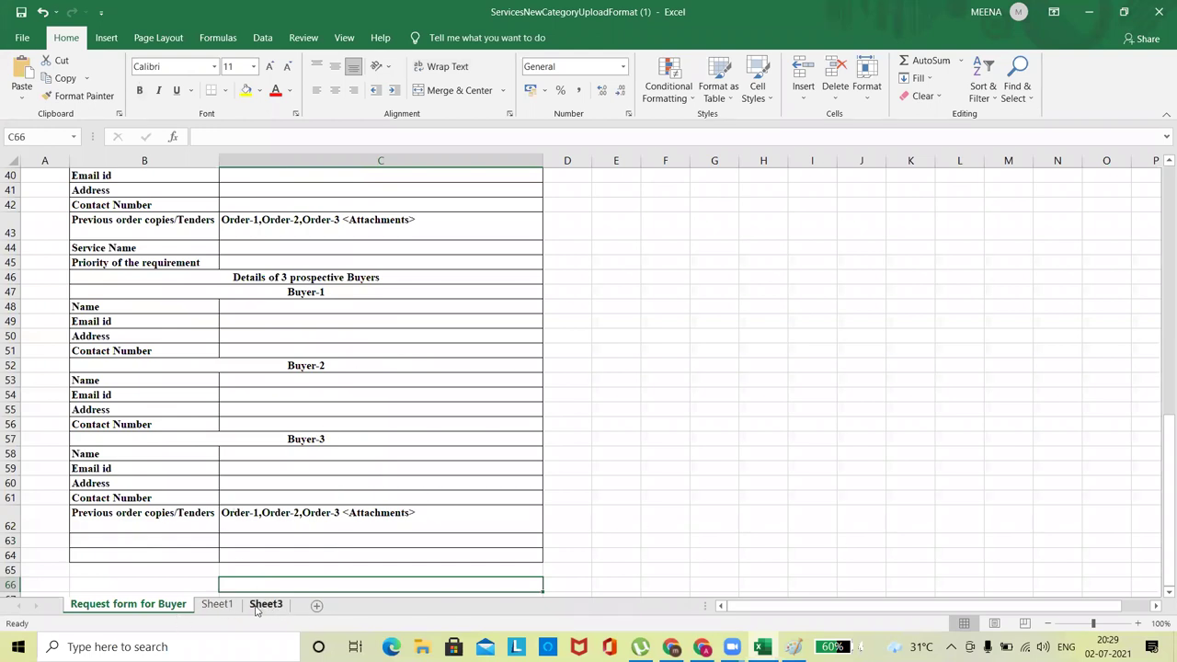
Check Sheet3, the Sheet1 picture and the request form, then close the workbook.
{"action": "left_click", "coordinate": [260, 604]}
{"action": "left_click", "coordinate": [192, 393]}
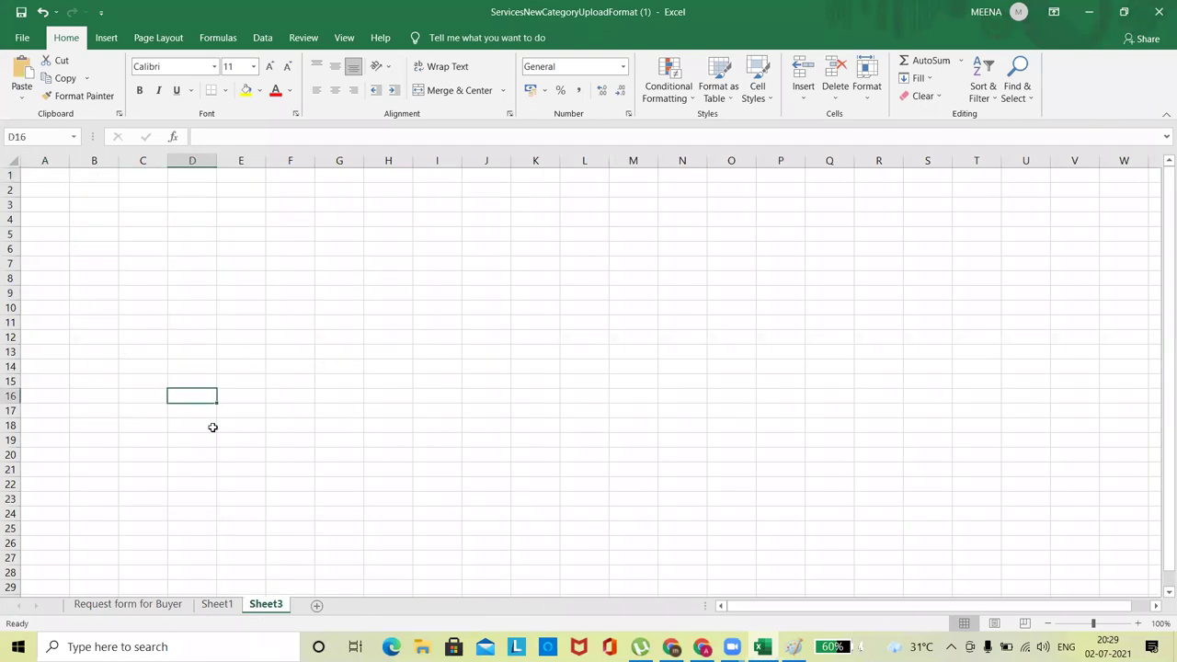
{"action": "left_click", "coordinate": [219, 606]}
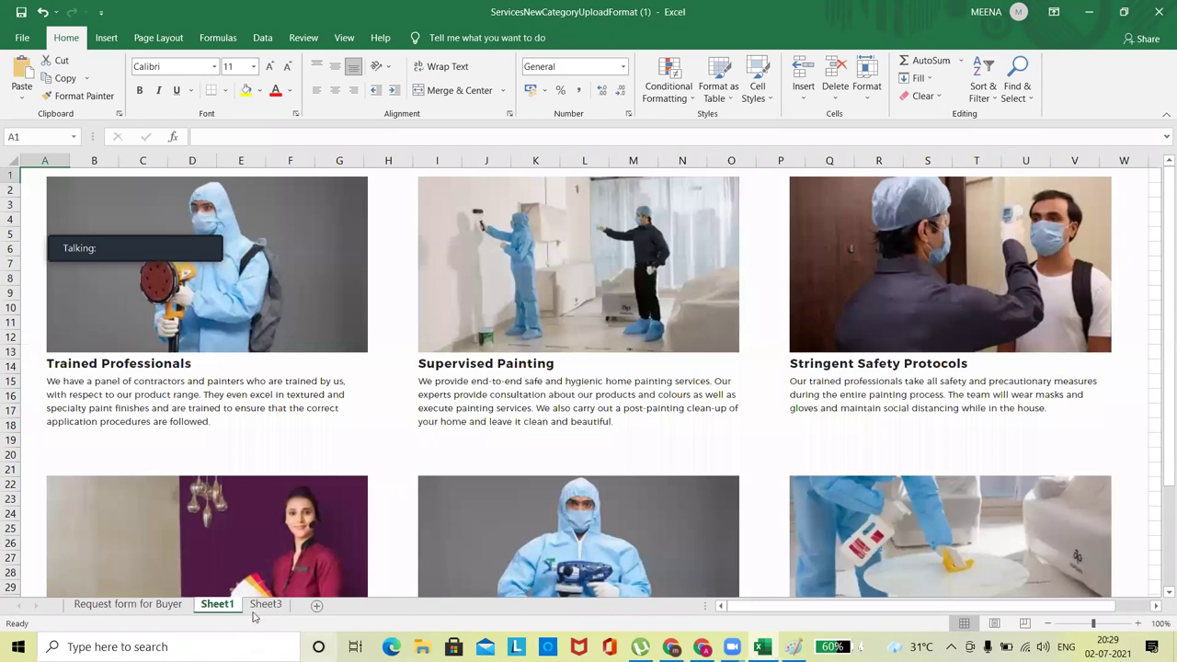
{"action": "left_click", "coordinate": [262, 606]}
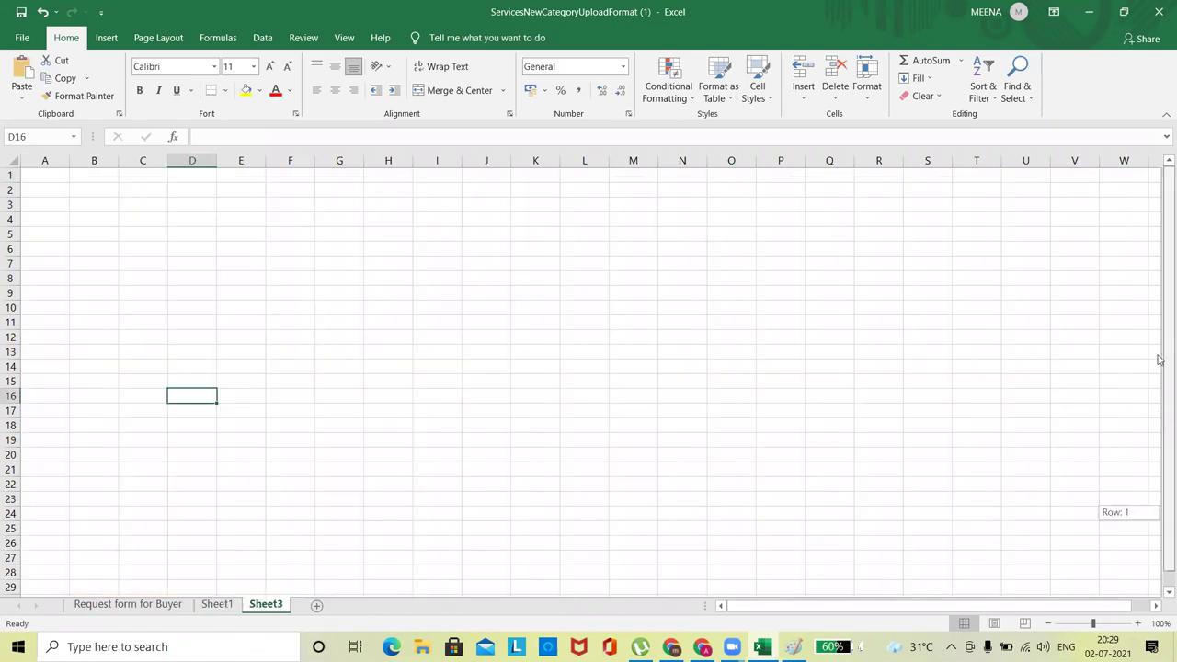
{"action": "left_click", "coordinate": [484, 336]}
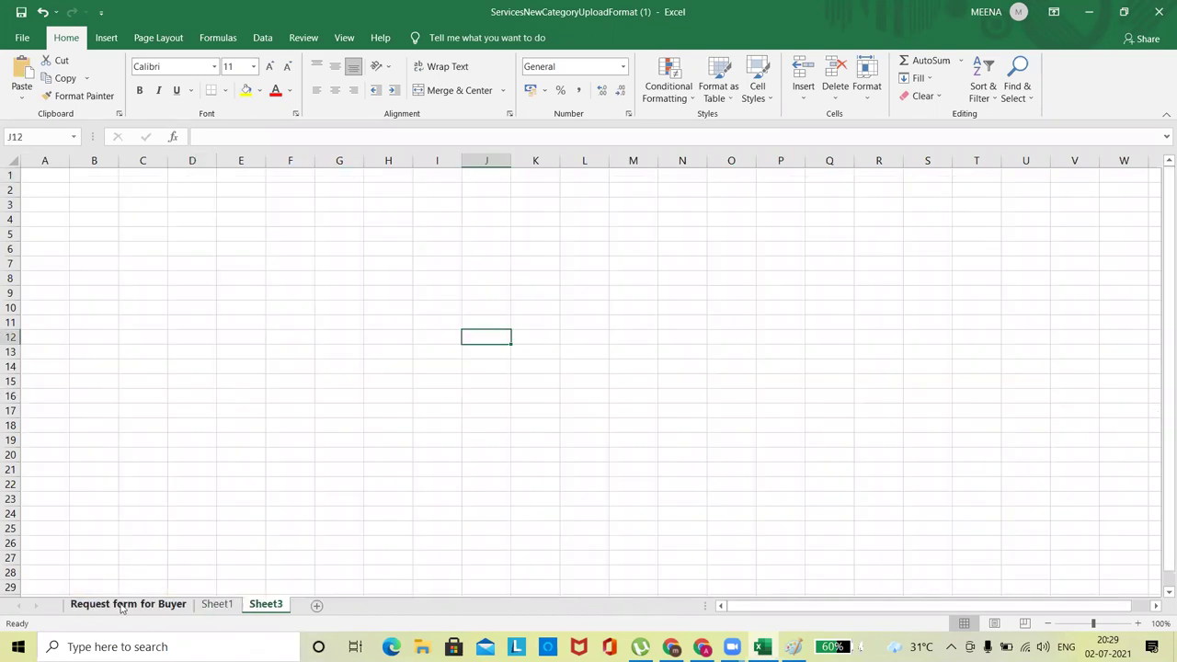
{"action": "left_click", "coordinate": [126, 605]}
{"action": "left_click", "coordinate": [46, 394]}
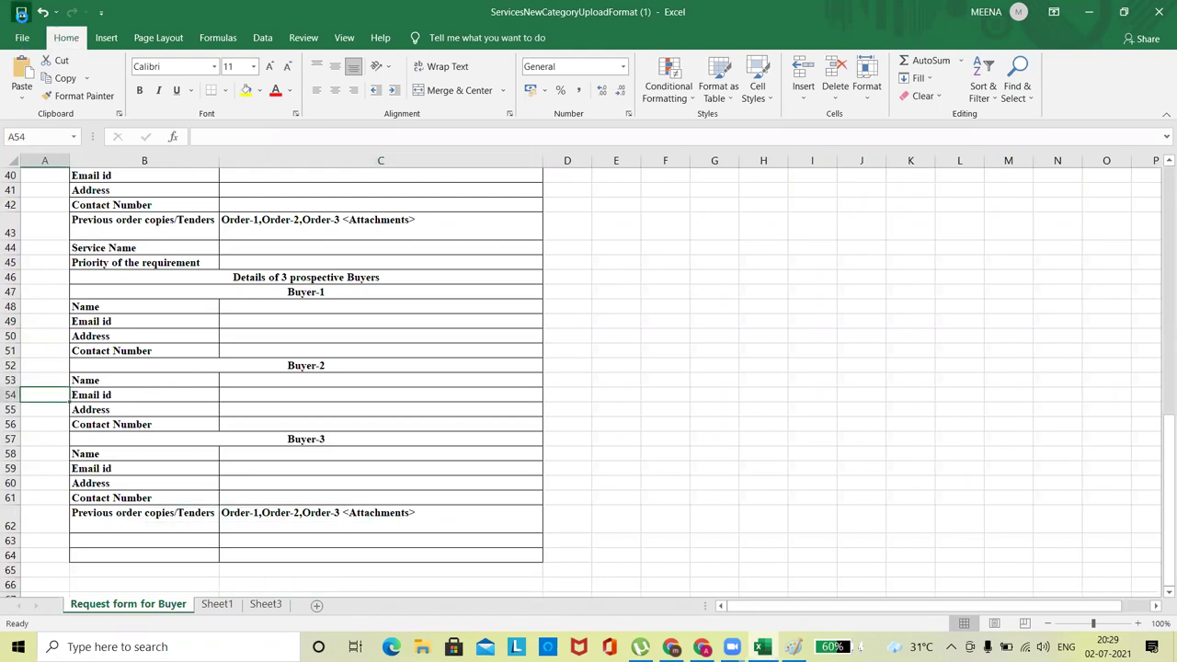
{"action": "left_click", "coordinate": [599, 301]}
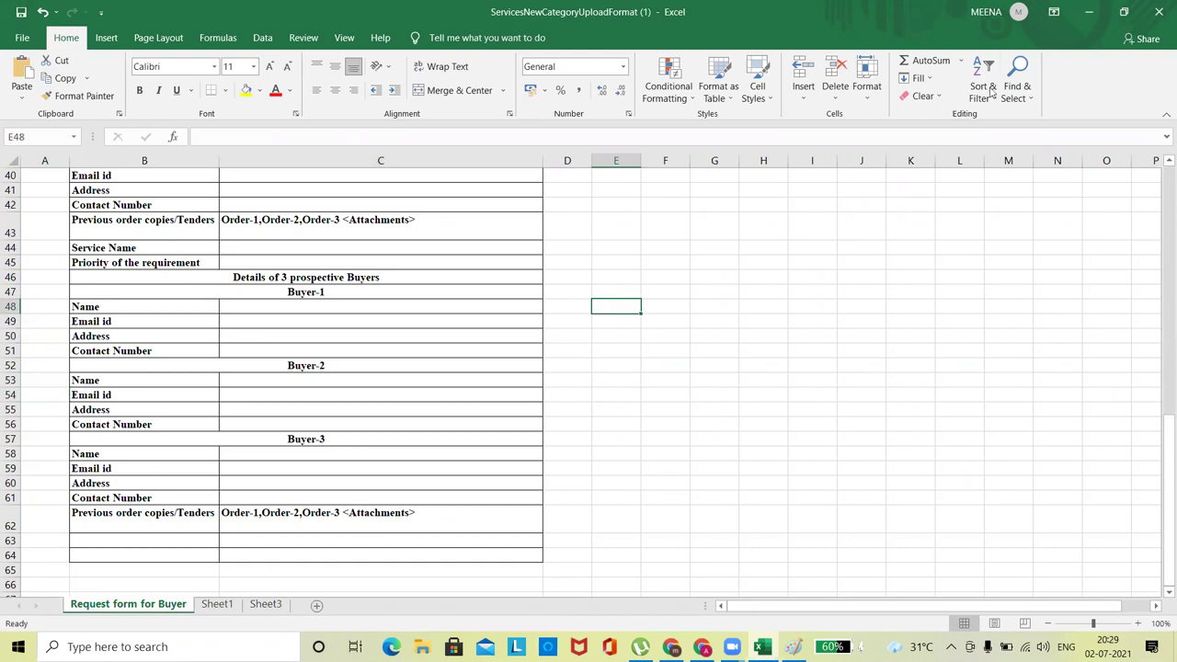
{"action": "left_click", "coordinate": [1157, 9]}
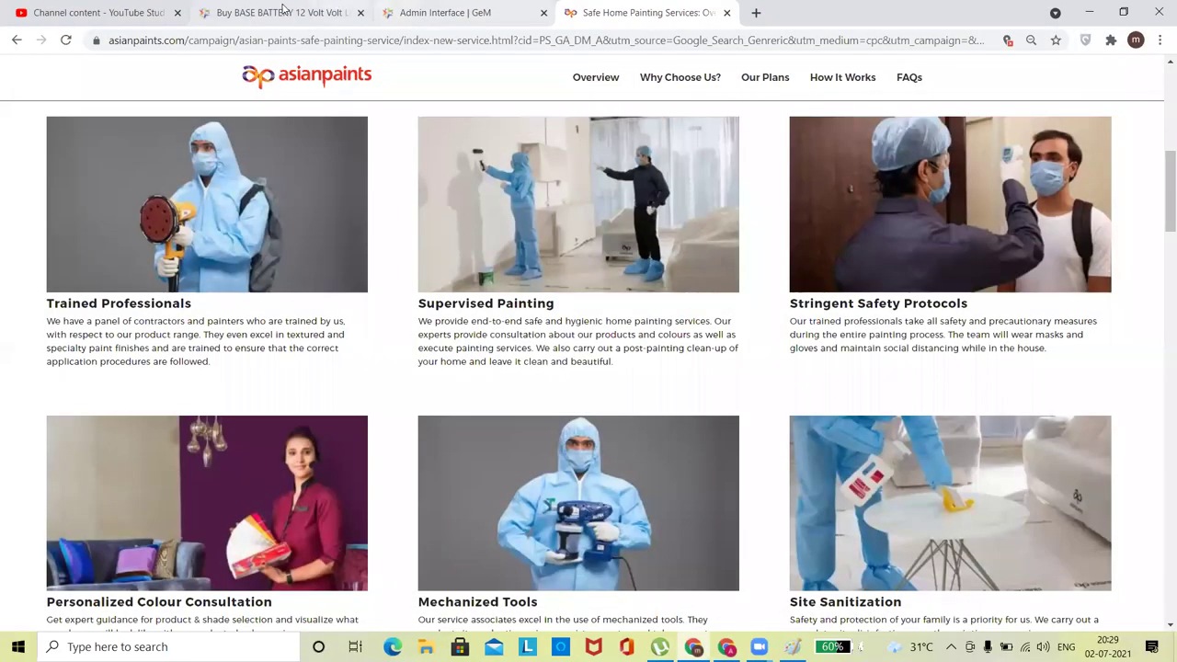
Attach ServicesNewCategoryUploadFormat (1).xlsx from Downloads to the Painting Services request and generate it.
{"action": "left_click", "coordinate": [311, 13]}
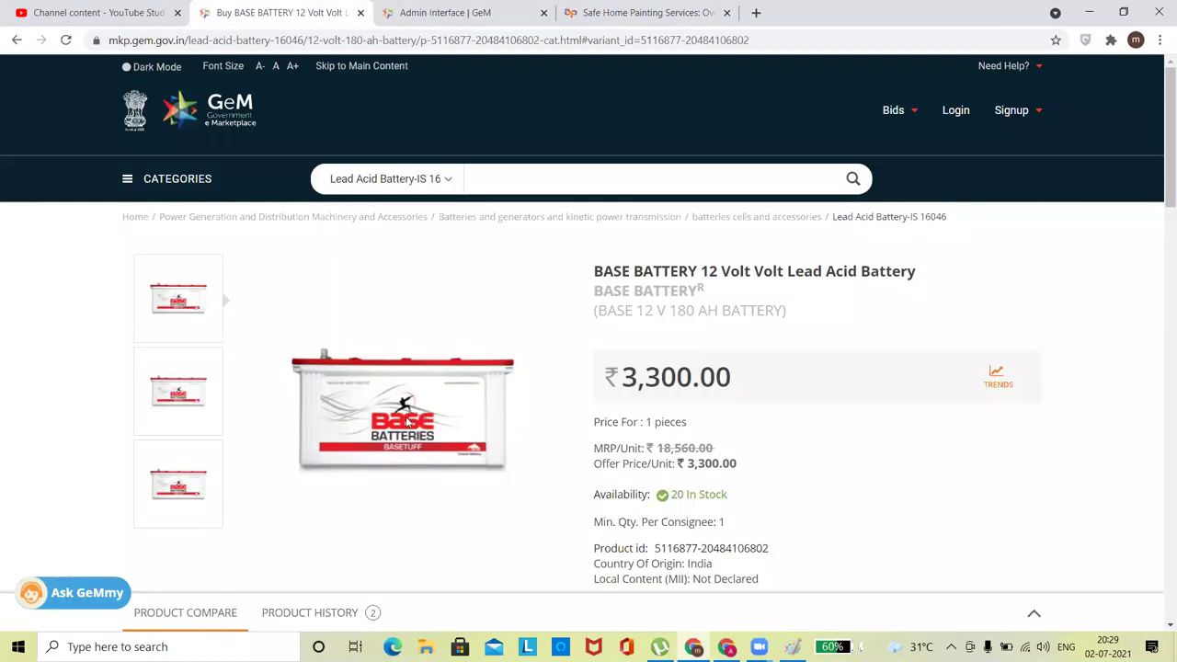
{"action": "key", "text": "ctrl+Tab"}
{"action": "left_click", "coordinate": [368, 395]}
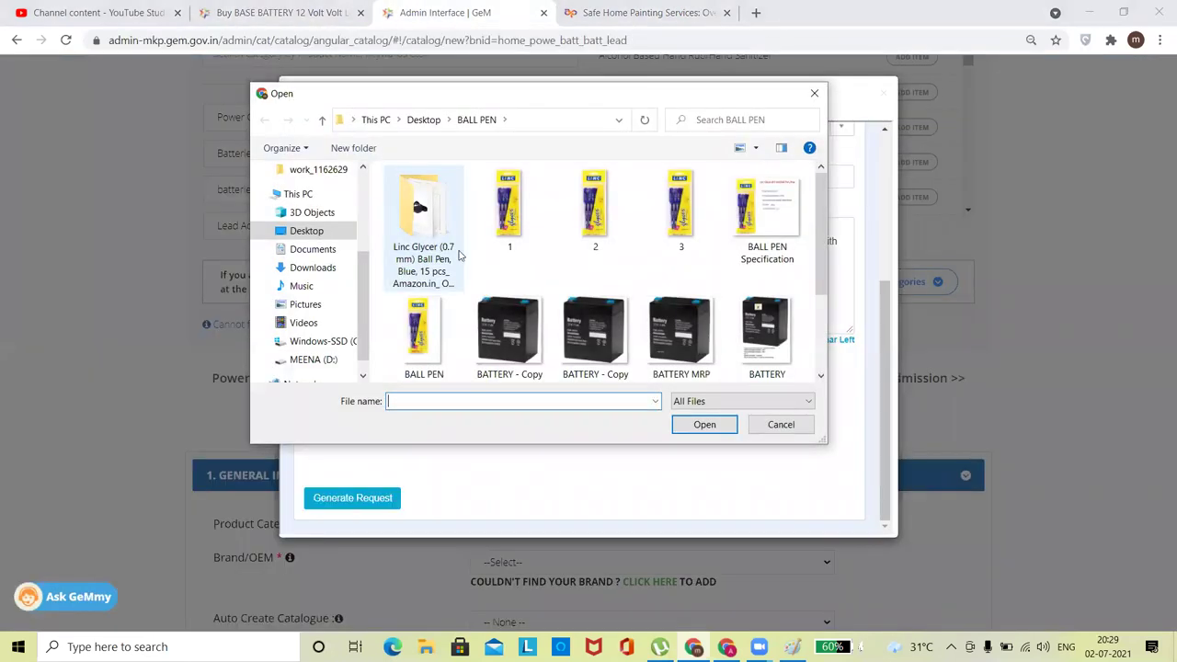
{"action": "left_click", "coordinate": [313, 267]}
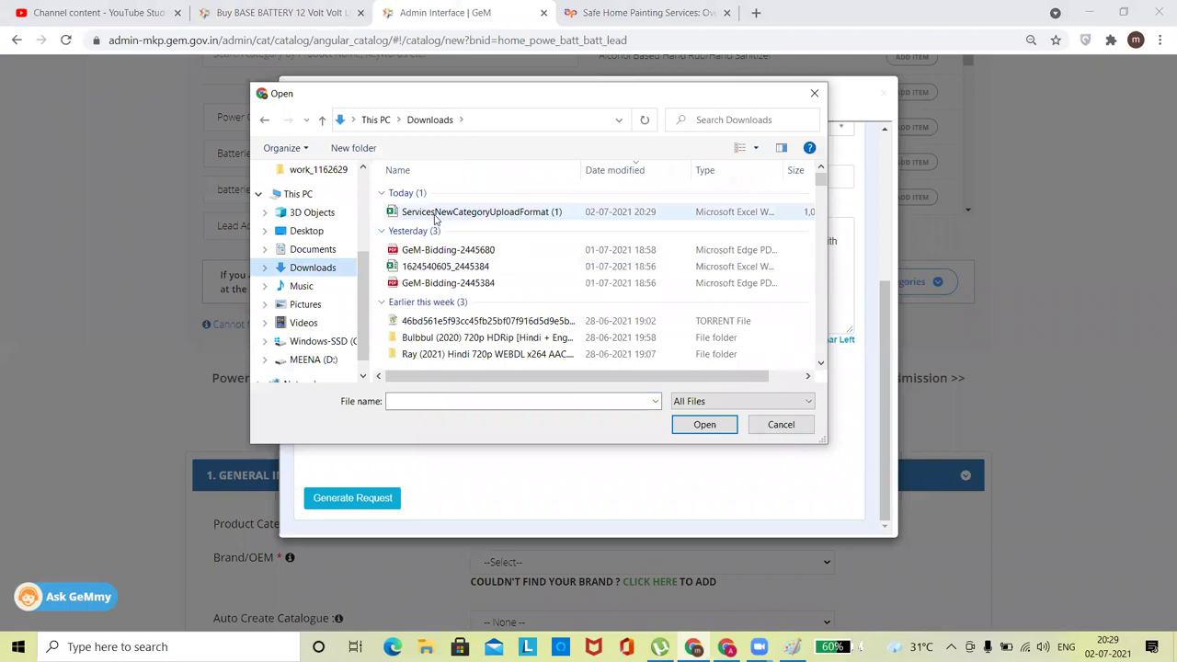
{"action": "double_click", "coordinate": [436, 212]}
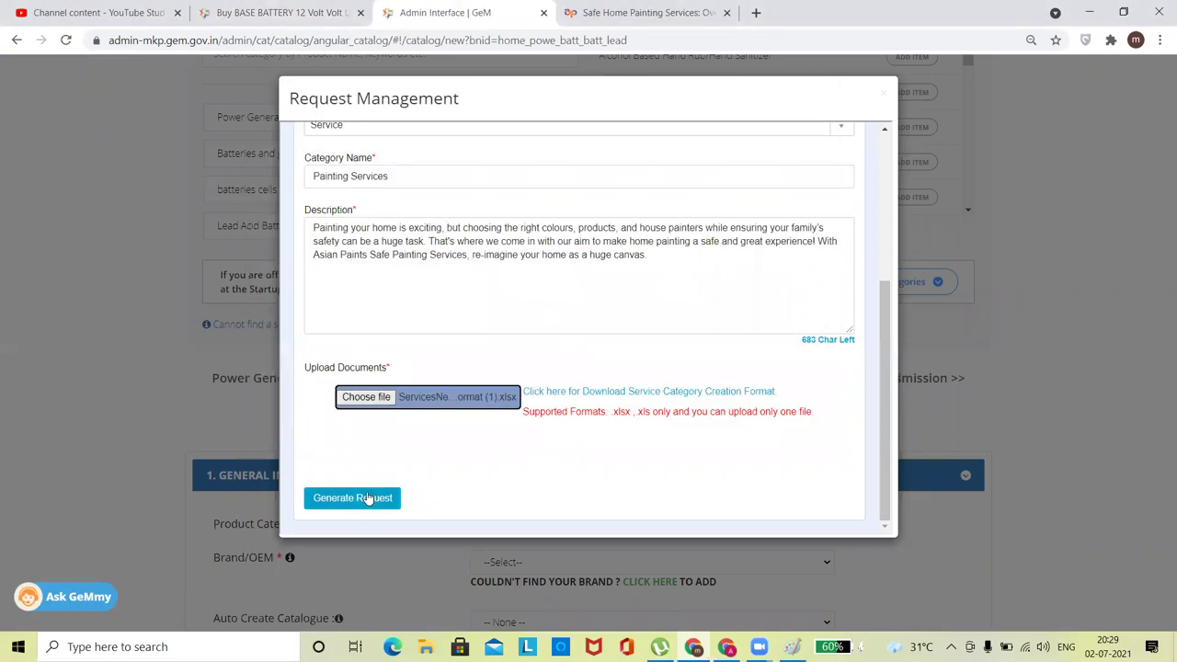
{"action": "scroll", "coordinate": [368, 497], "scroll_direction": "up", "scroll_amount": 1}
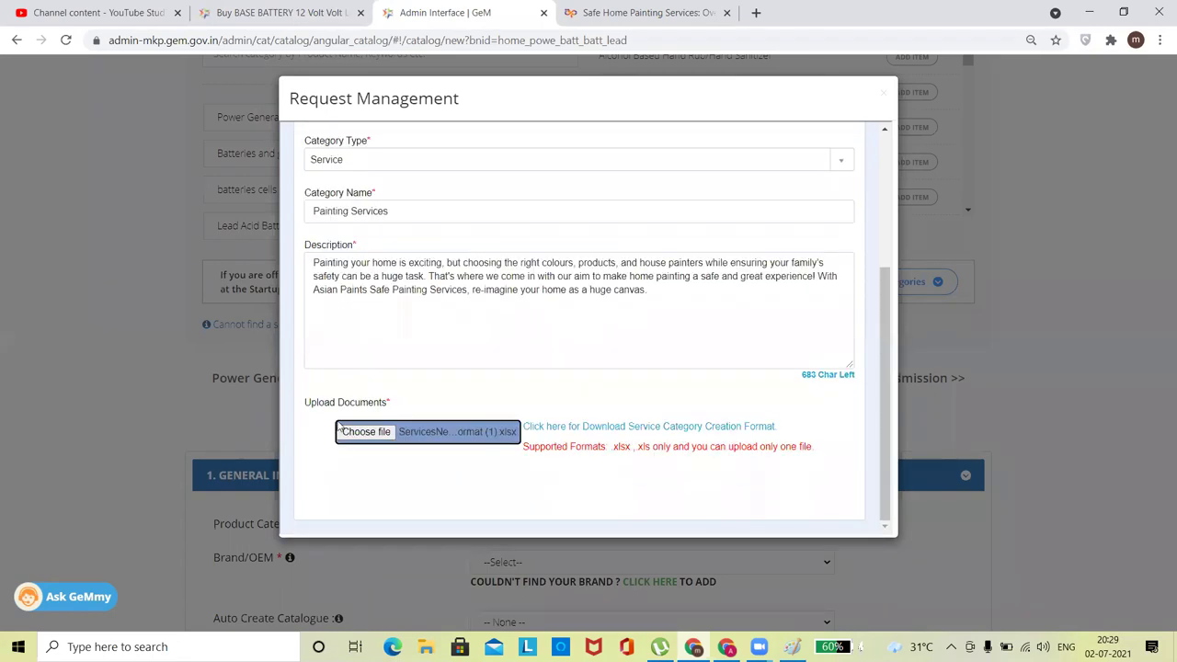
{"action": "left_click", "coordinate": [372, 430]}
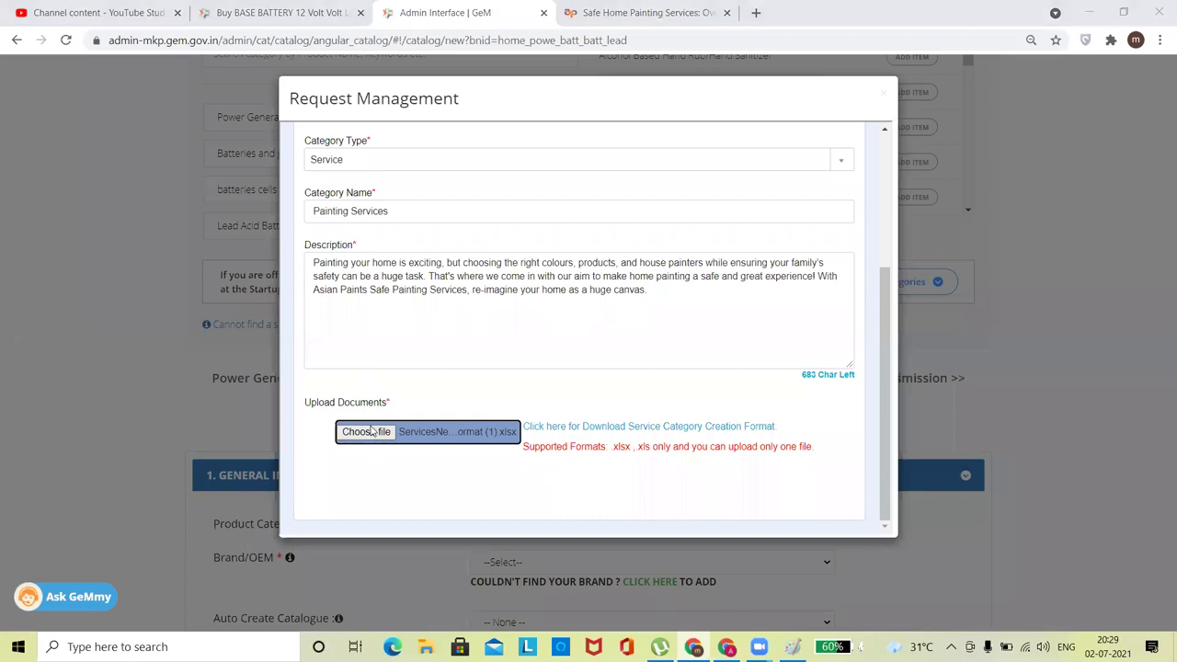
{"action": "left_click", "coordinate": [418, 214]}
{"action": "double_click", "coordinate": [418, 214]}
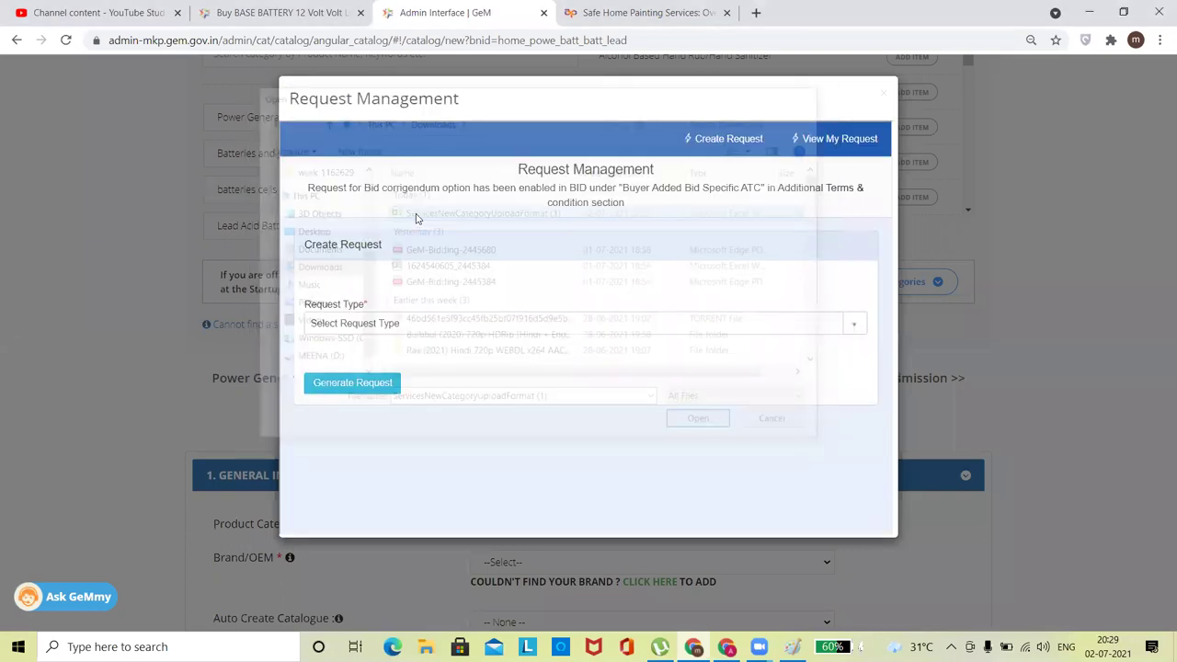
Review the submitted requests list twice, then close the Request Management window.
{"action": "left_click", "coordinate": [836, 139]}
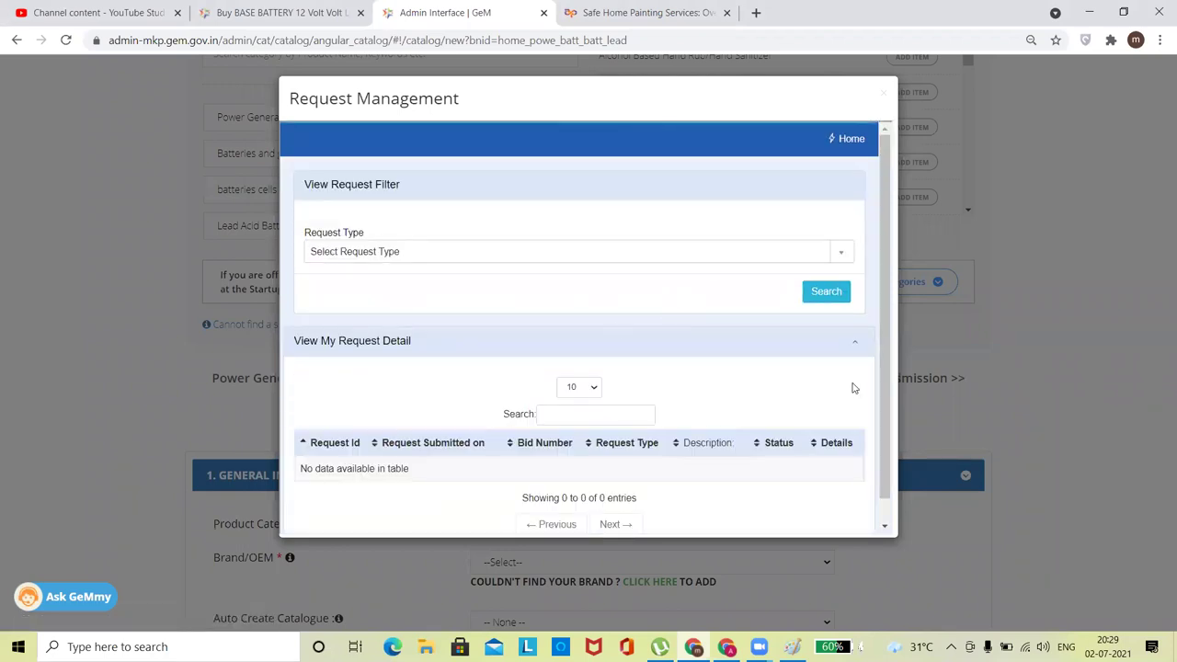
{"action": "scroll", "coordinate": [880, 338], "scroll_direction": "down", "scroll_amount": 1}
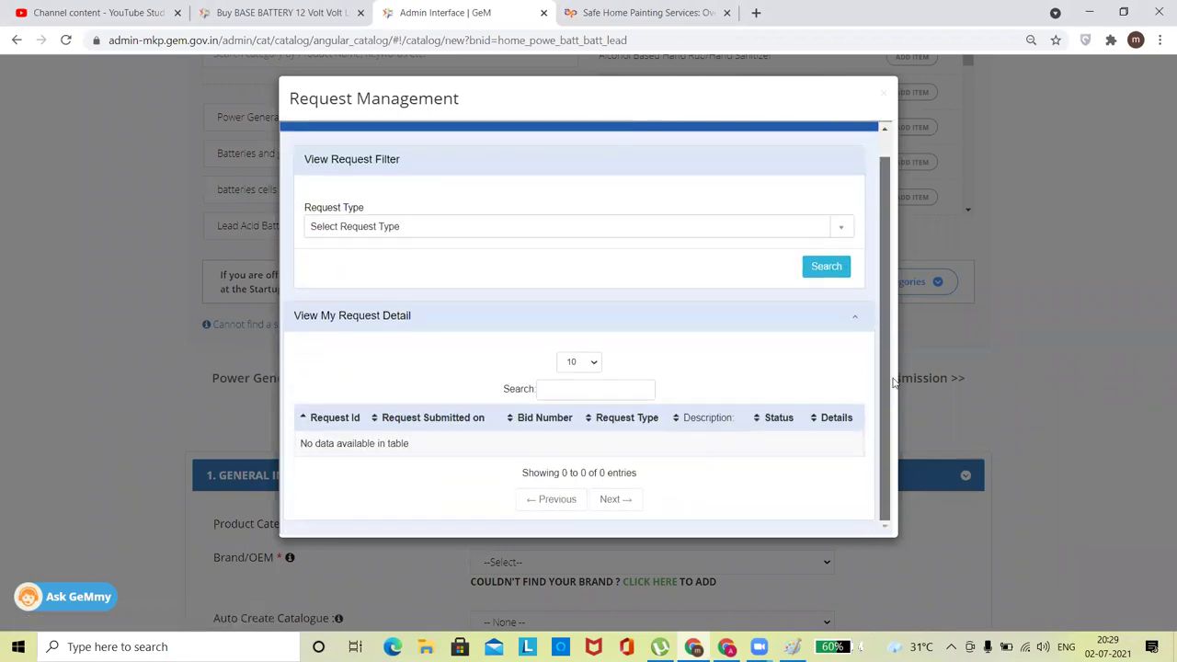
{"action": "scroll", "coordinate": [897, 383], "scroll_direction": "up", "scroll_amount": 1}
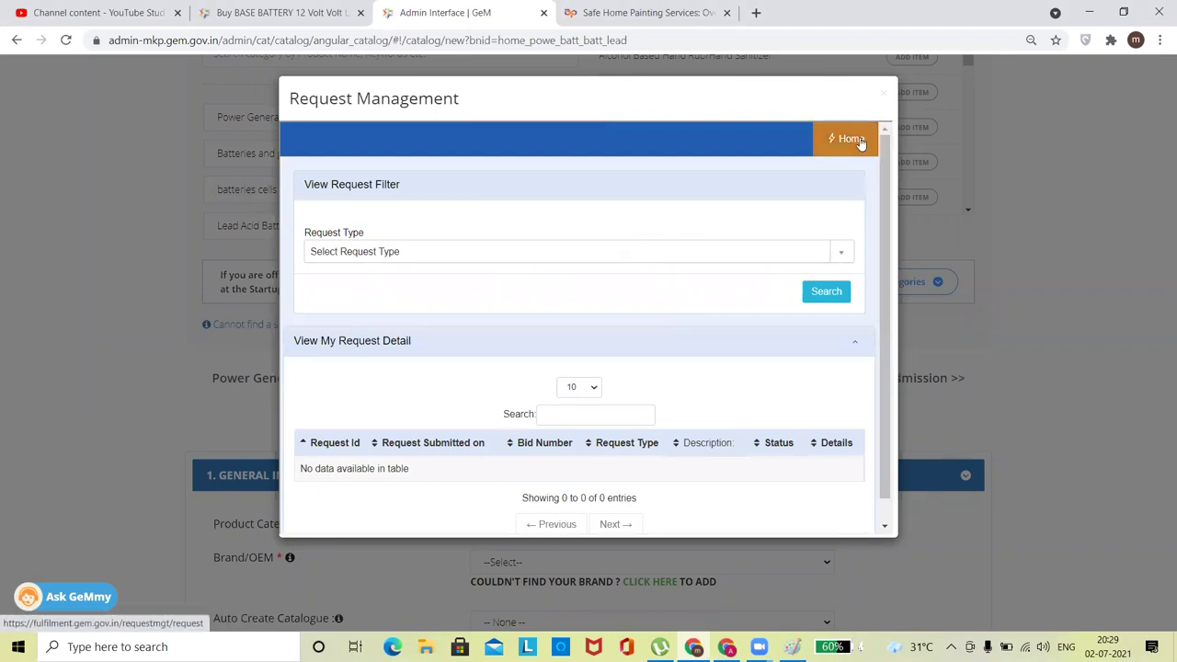
{"action": "left_click", "coordinate": [859, 141]}
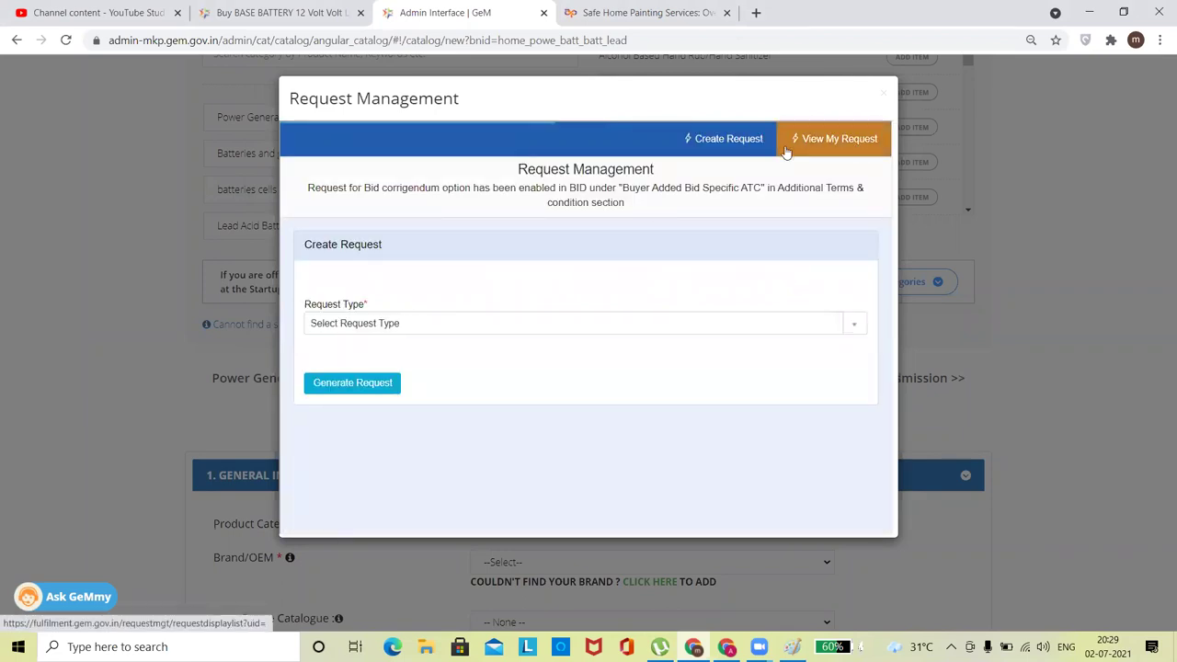
{"action": "left_click", "coordinate": [843, 155]}
{"action": "scroll", "coordinate": [907, 366], "scroll_direction": "down", "scroll_amount": 1}
{"action": "scroll", "coordinate": [907, 366], "scroll_direction": "up", "scroll_amount": 1}
{"action": "left_click", "coordinate": [883, 93]}
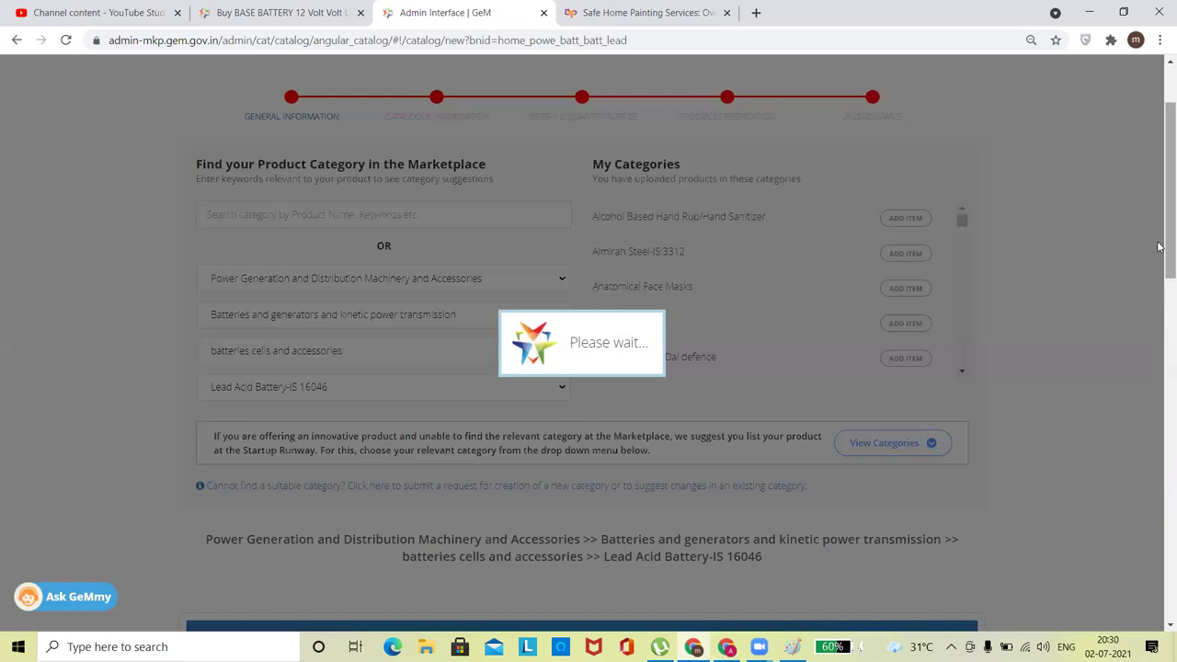
Review the two earlier requests in View My Request, then return to a blank Create Request form.
{"action": "scroll", "coordinate": [1159, 333], "scroll_direction": "down", "scroll_amount": 3}
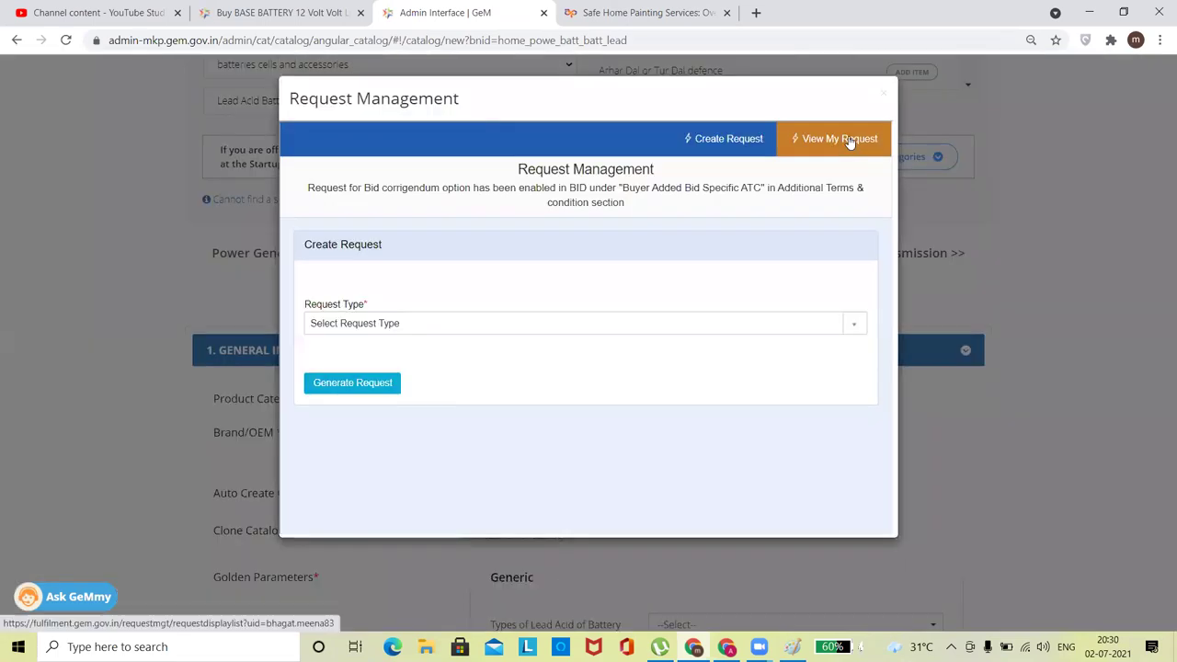
{"action": "left_click", "coordinate": [848, 140]}
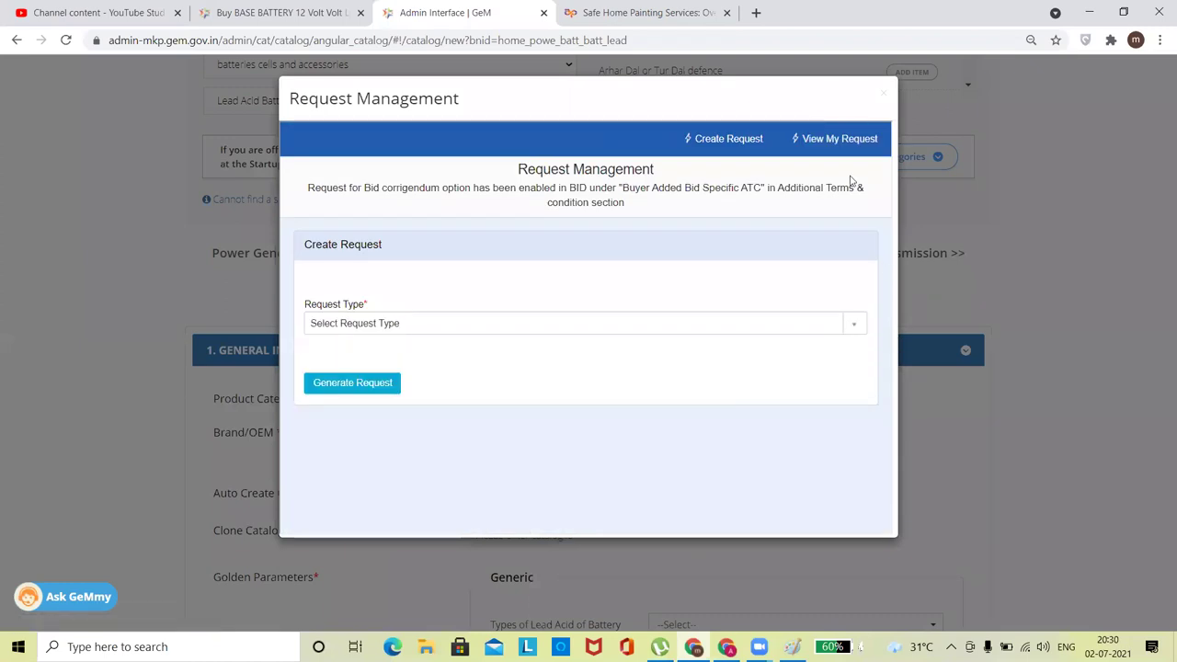
{"action": "left_click", "coordinate": [386, 330]}
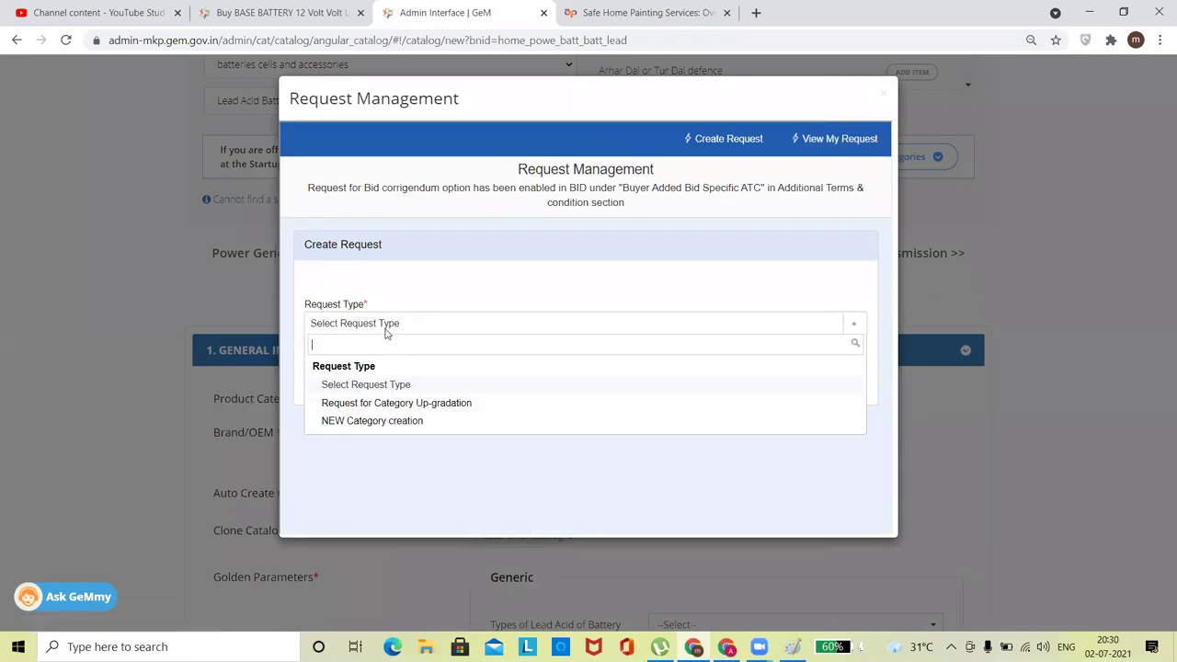
{"action": "left_click", "coordinate": [534, 277]}
{"action": "left_click", "coordinate": [832, 141]}
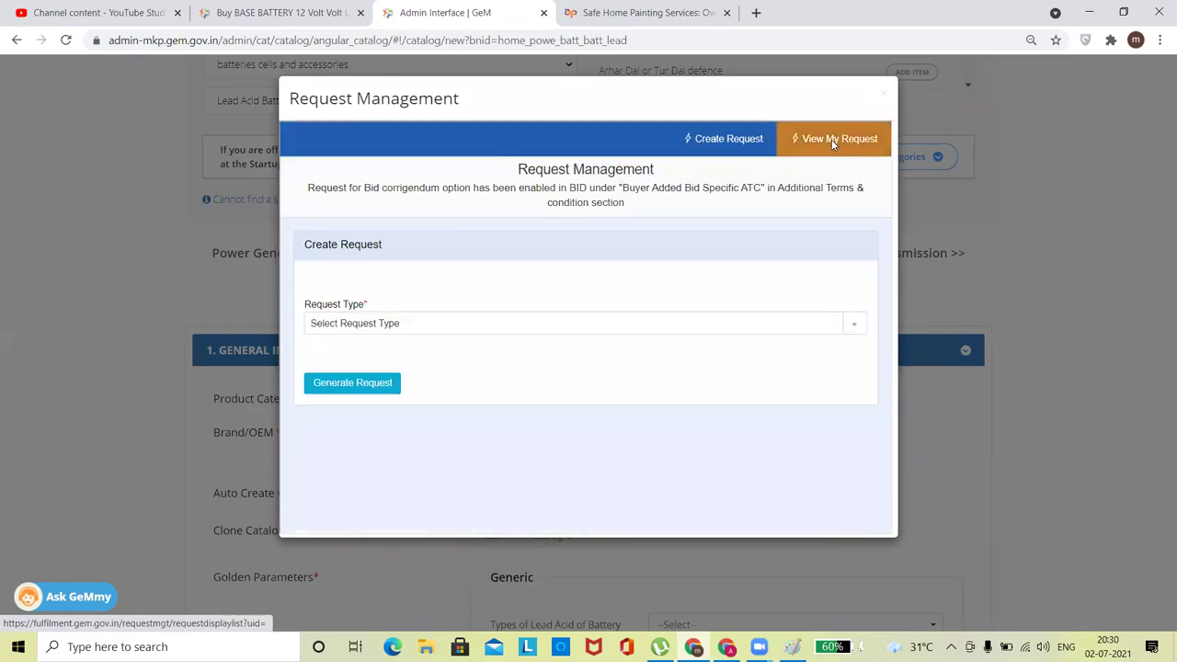
{"action": "left_click", "coordinate": [831, 139]}
{"action": "left_click_drag", "start_coordinate": [885, 241], "coordinate": [884, 383]}
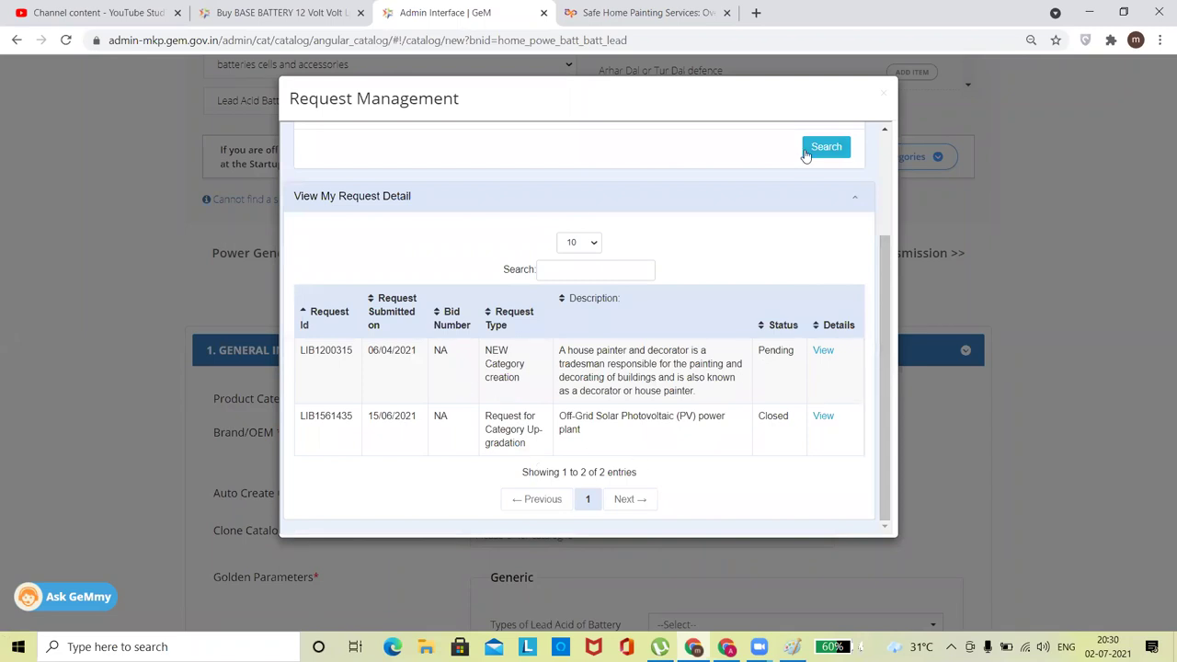
{"action": "left_click_drag", "start_coordinate": [805, 154], "coordinate": [852, 146]}
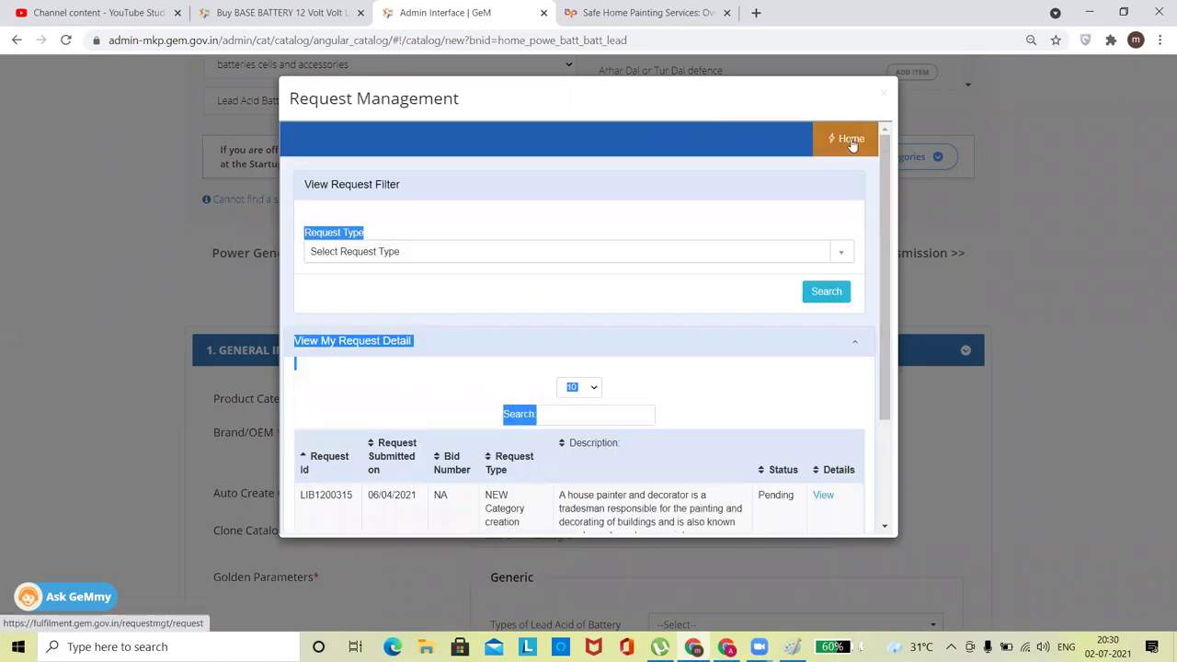
{"action": "left_click", "coordinate": [851, 146]}
{"action": "left_click", "coordinate": [401, 322]}
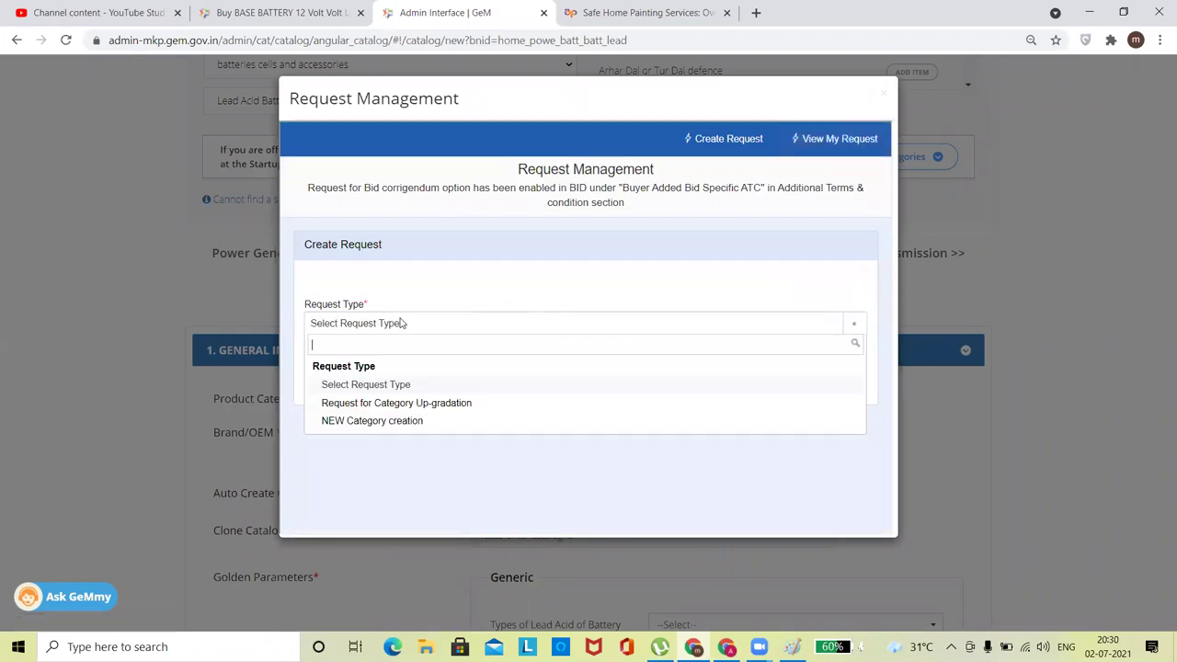
Set the request to NEW Category creation, category type Product, named BEARING.
{"action": "left_click", "coordinate": [377, 421]}
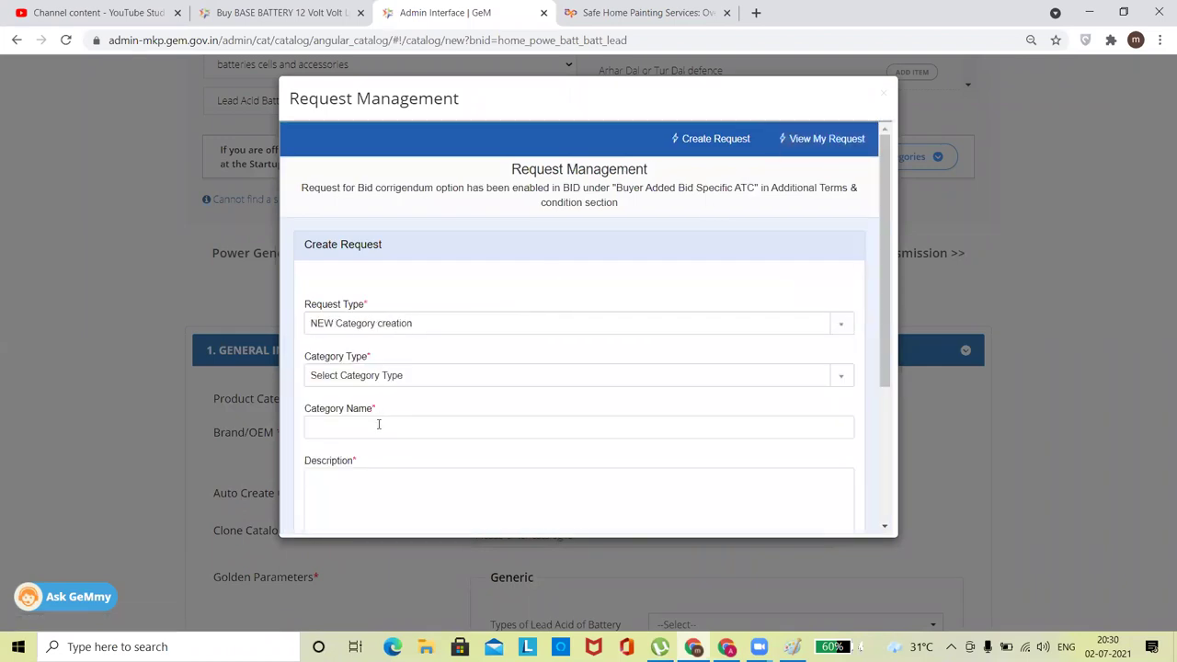
{"action": "left_click", "coordinate": [365, 376]}
{"action": "left_click", "coordinate": [335, 436]}
{"action": "left_click", "coordinate": [336, 431]}
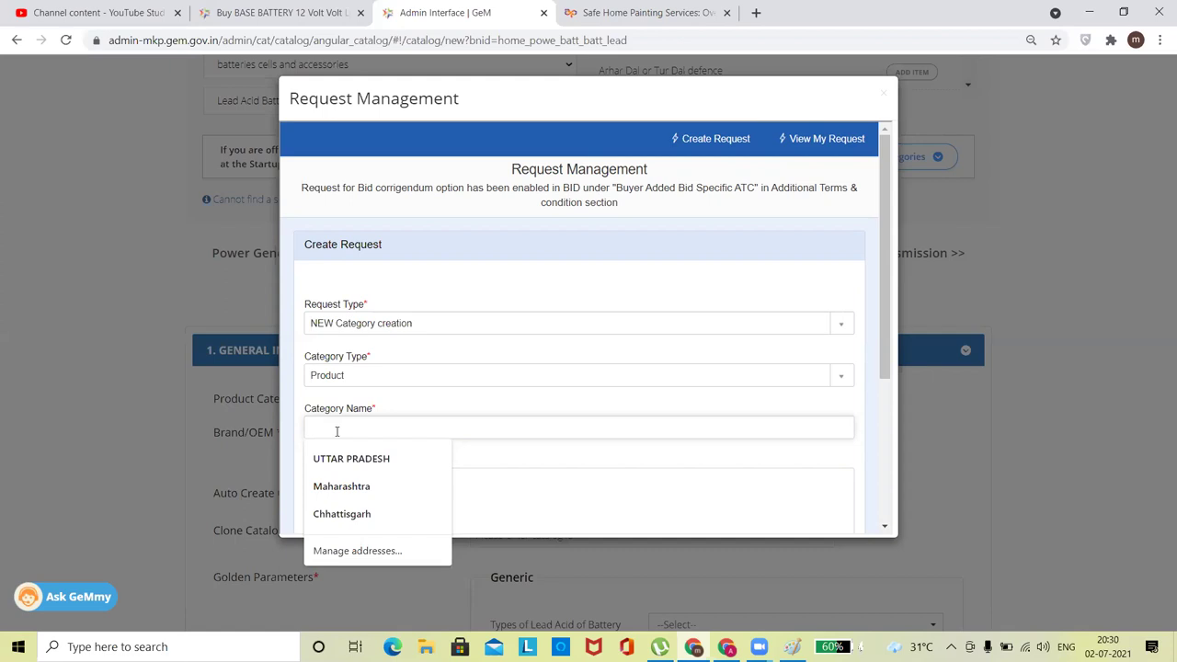
{"action": "type", "text": "BEARING"}
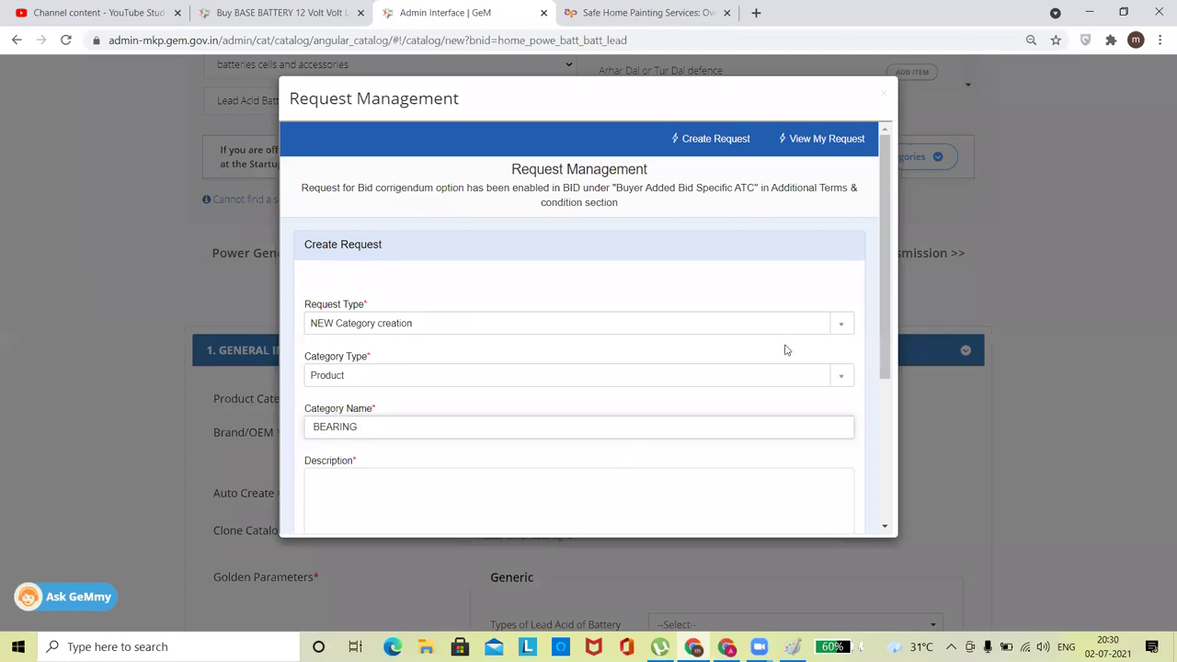
Enter 'Bearing' as the description and download the Product Category Creation Format.
{"action": "left_click_drag", "start_coordinate": [887, 273], "coordinate": [891, 391]}
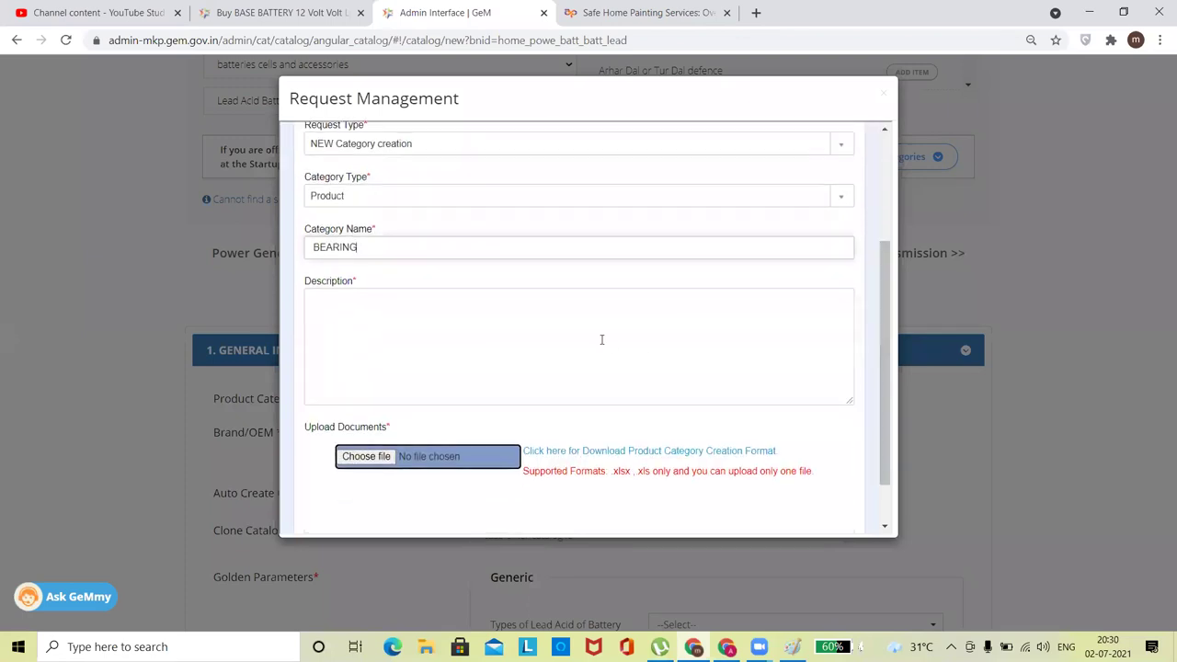
{"action": "left_click", "coordinate": [357, 345]}
{"action": "type", "text": "MO"}
{"action": "key", "text": "BackSpace"}
{"action": "key", "text": "BackSpace"}
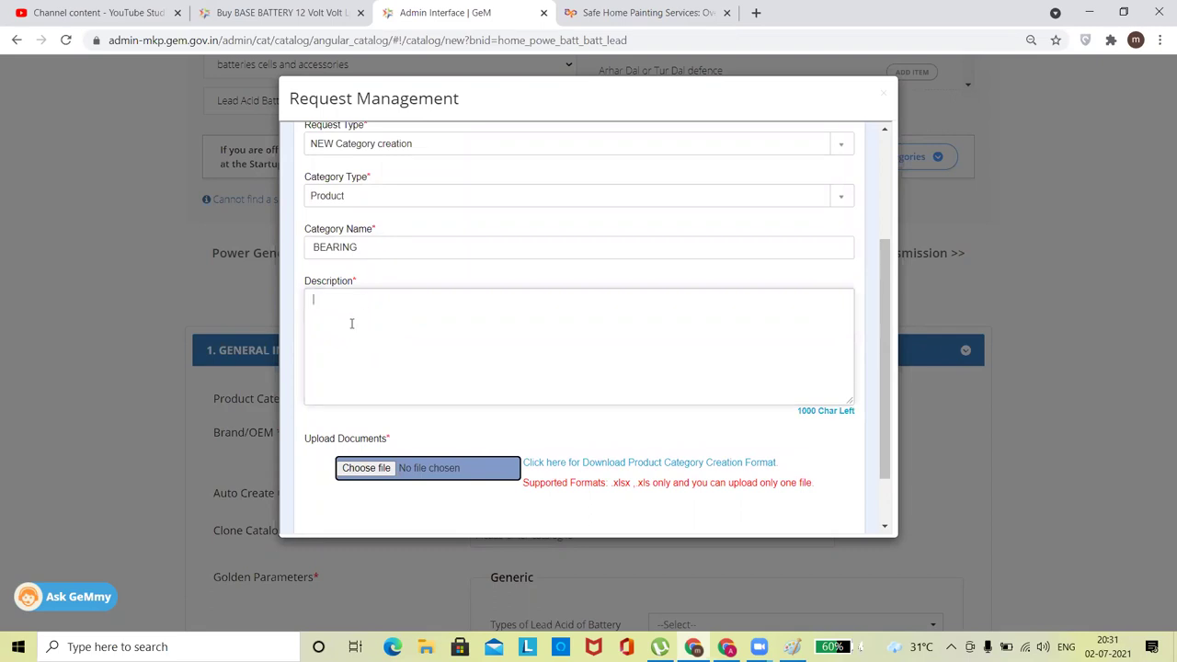
{"action": "type", "text": "Bearing"}
{"action": "left_click", "coordinate": [415, 438]}
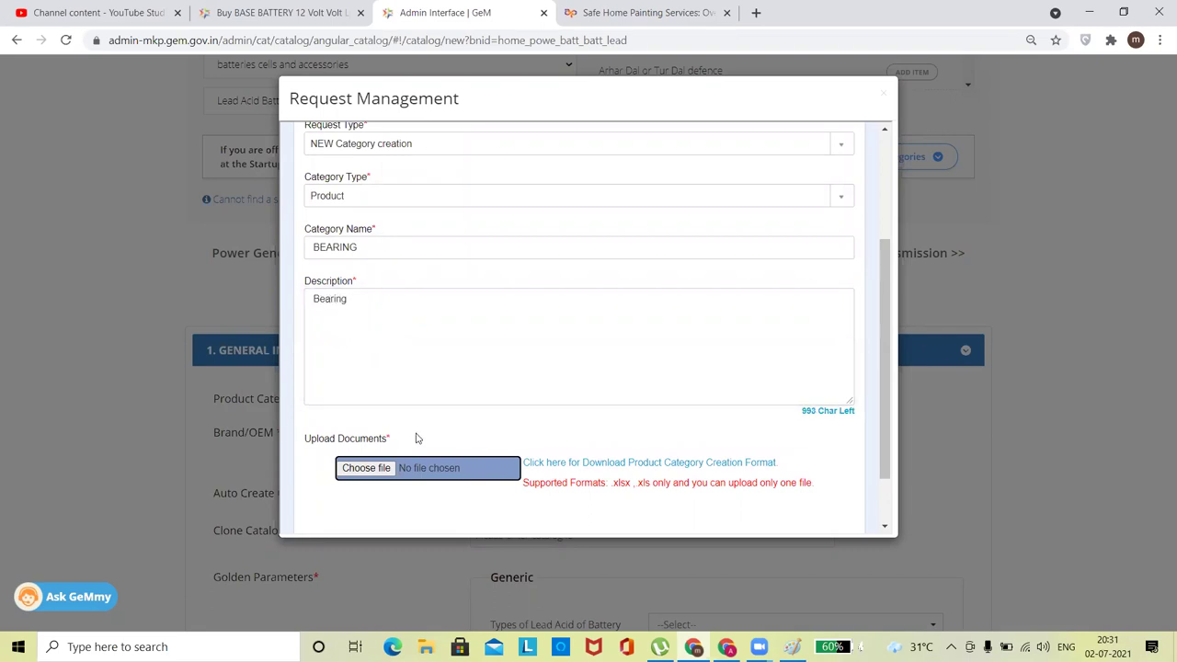
{"action": "left_click", "coordinate": [604, 463]}
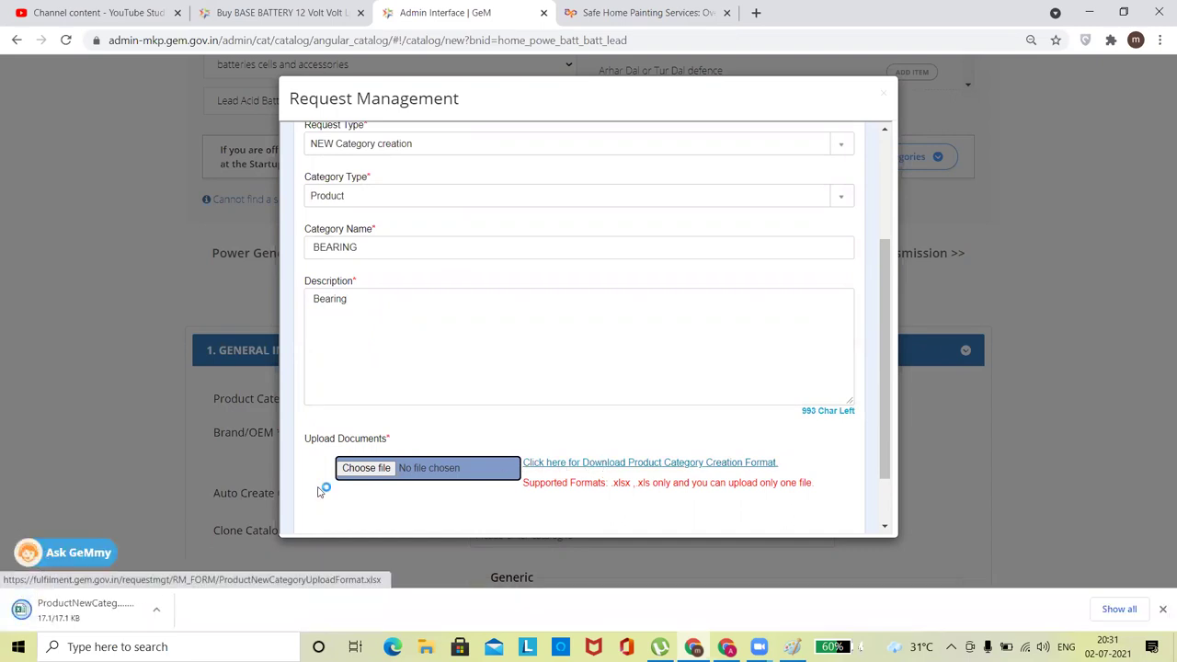
Open ProductNewCategoryUploadFormat (3) editable and inspect its Pacemaker Format Example sheet.
{"action": "left_click", "coordinate": [90, 611]}
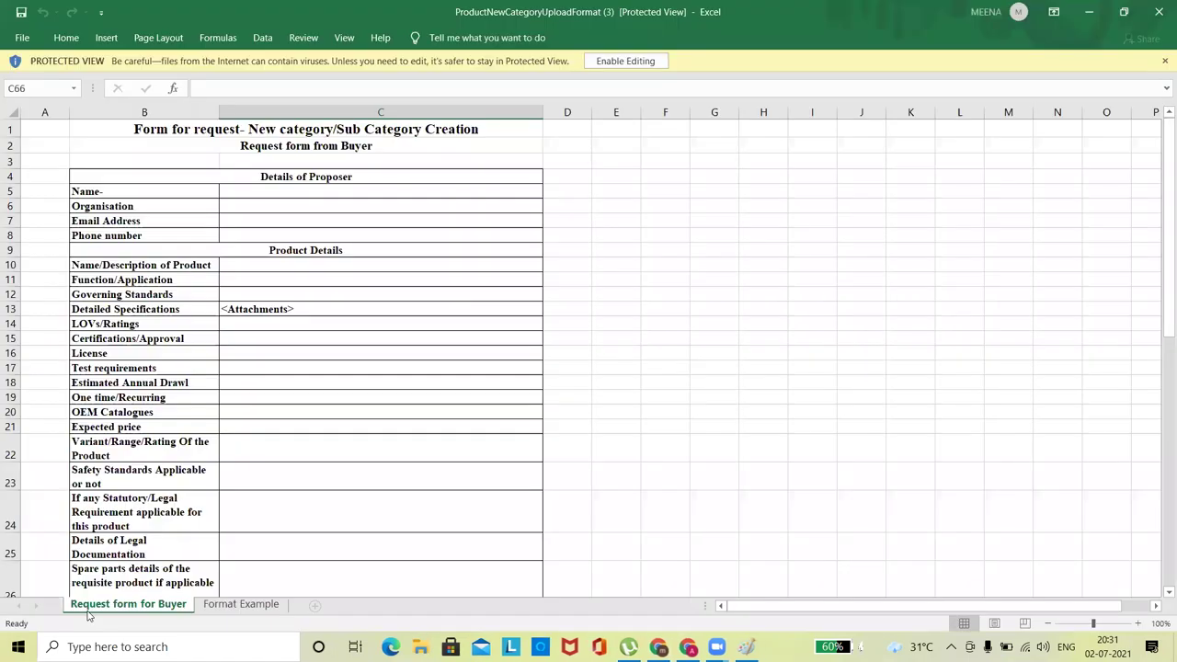
{"action": "left_click", "coordinate": [624, 61]}
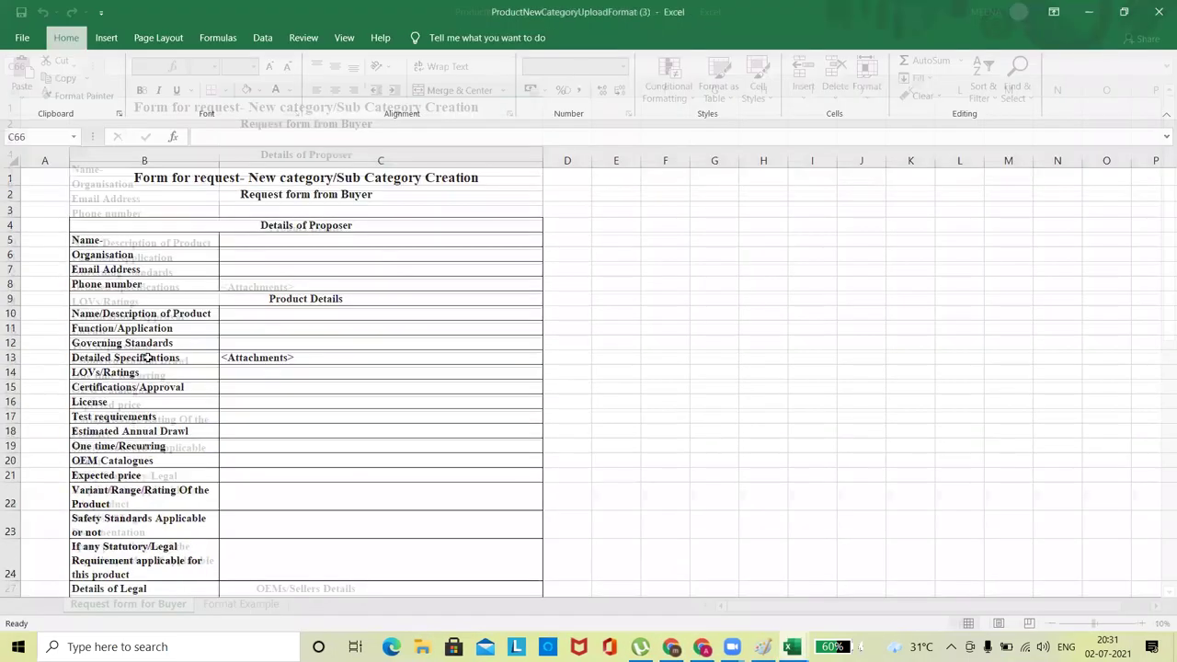
{"action": "left_click", "coordinate": [147, 358]}
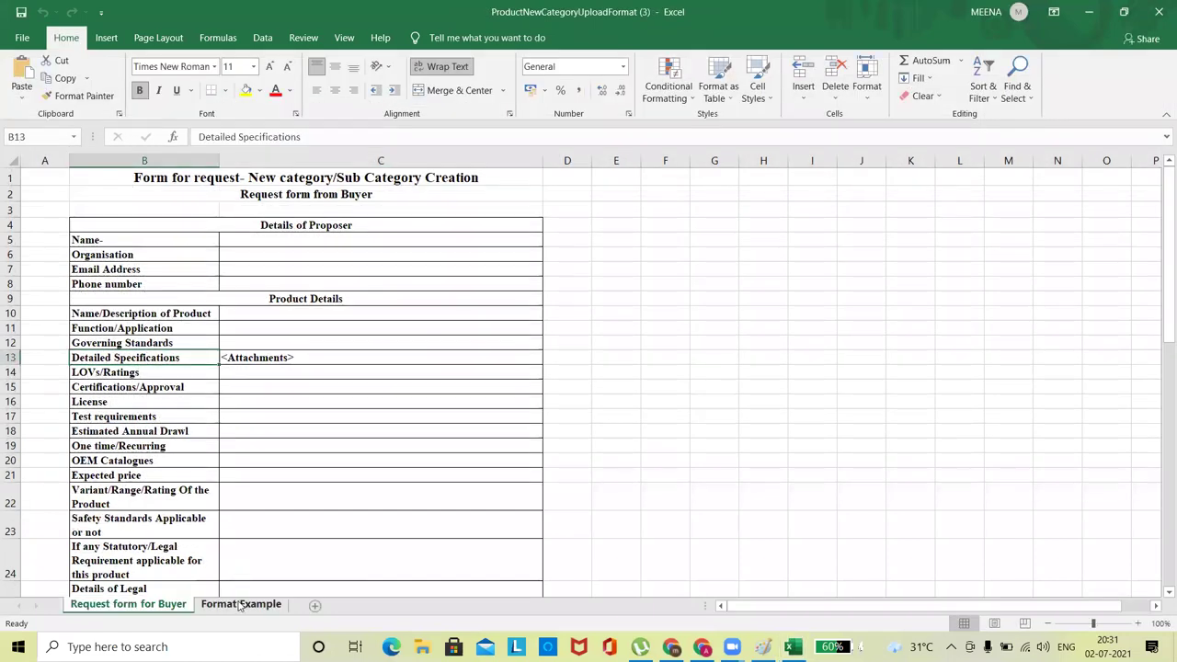
{"action": "left_click", "coordinate": [240, 604]}
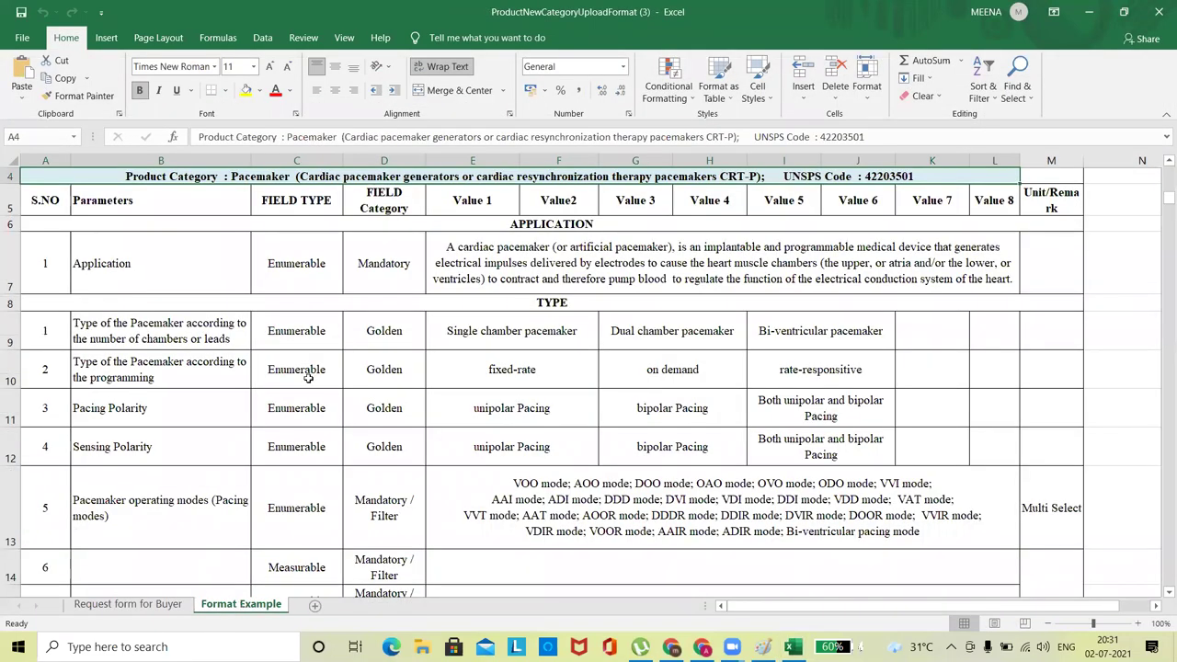
{"action": "left_click", "coordinate": [133, 340]}
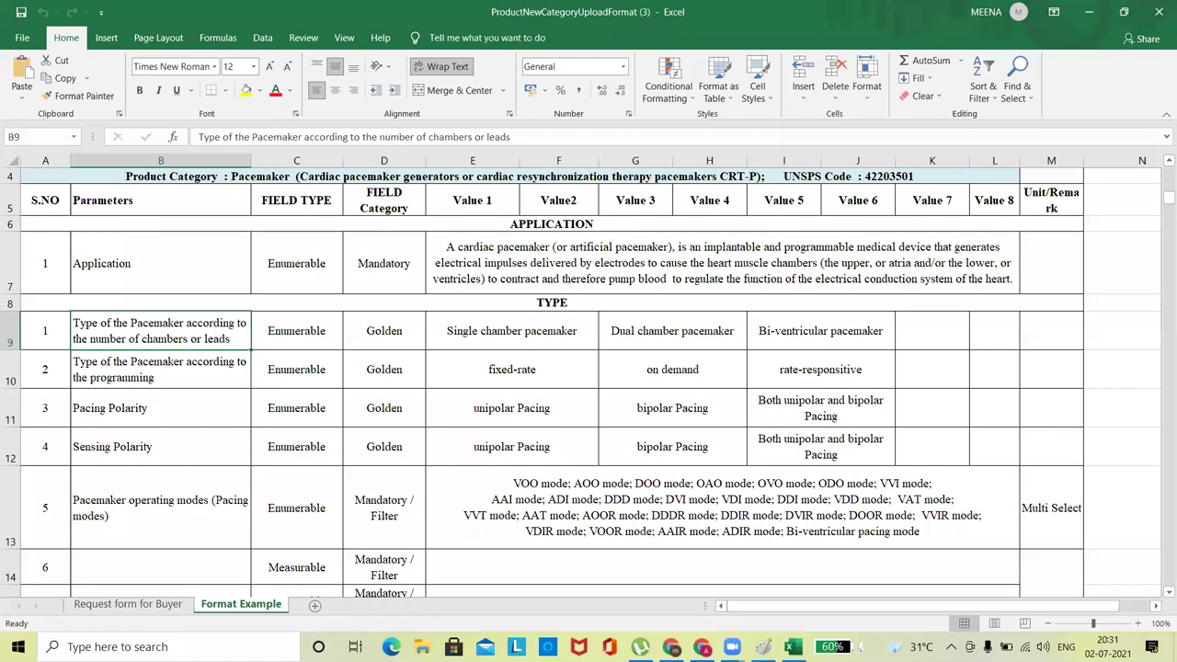
Copy the 'Types of Lead Acid of Battery' label from the BASE BATTERY product page for the Excel template.
{"action": "key", "text": "alt+Tab"}
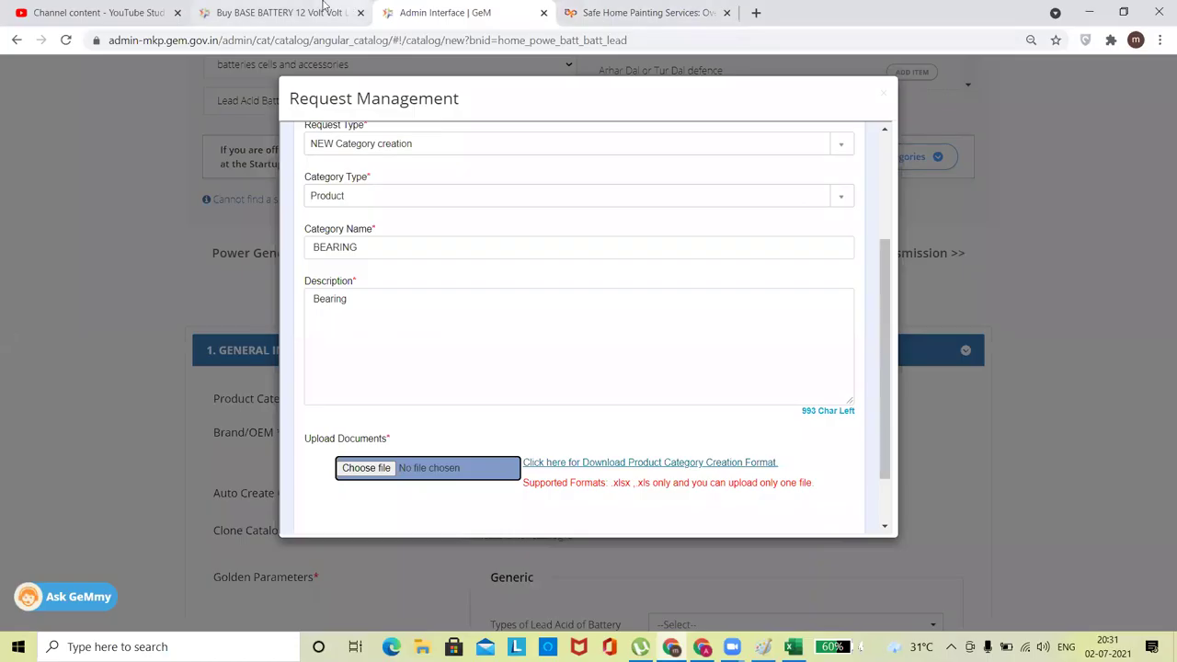
{"action": "key", "text": "ctrl+shift+Tab"}
{"action": "scroll", "coordinate": [1161, 221], "scroll_direction": "down", "scroll_amount": 3}
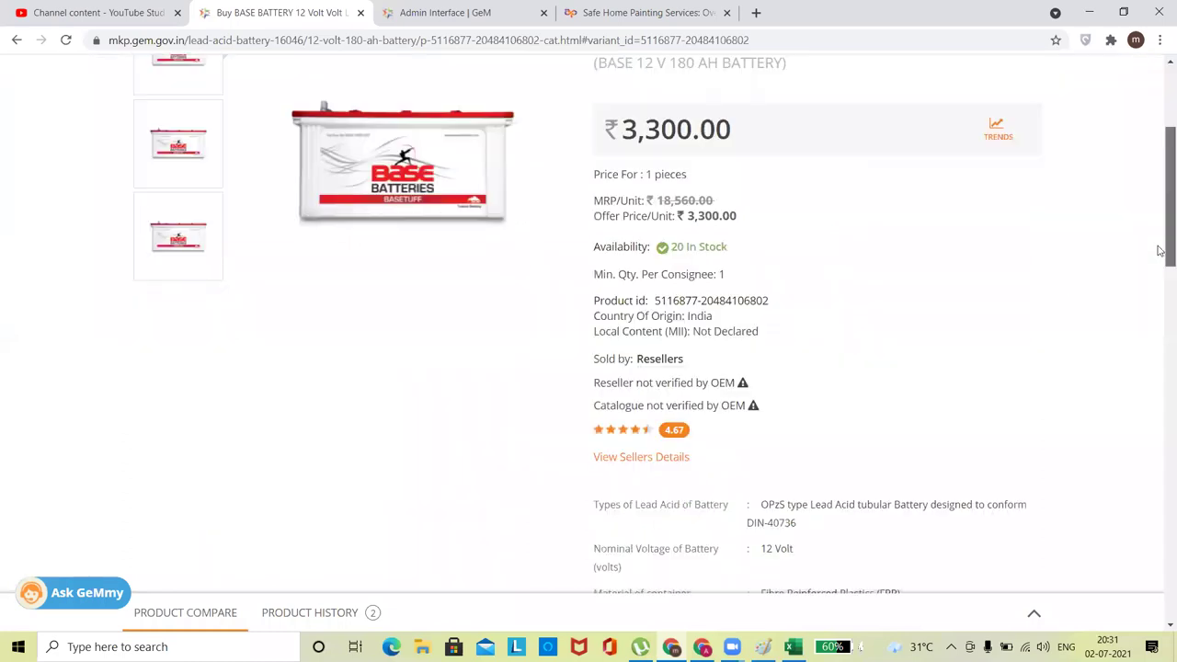
{"action": "left_click_drag", "start_coordinate": [1160, 246], "coordinate": [1161, 313]}
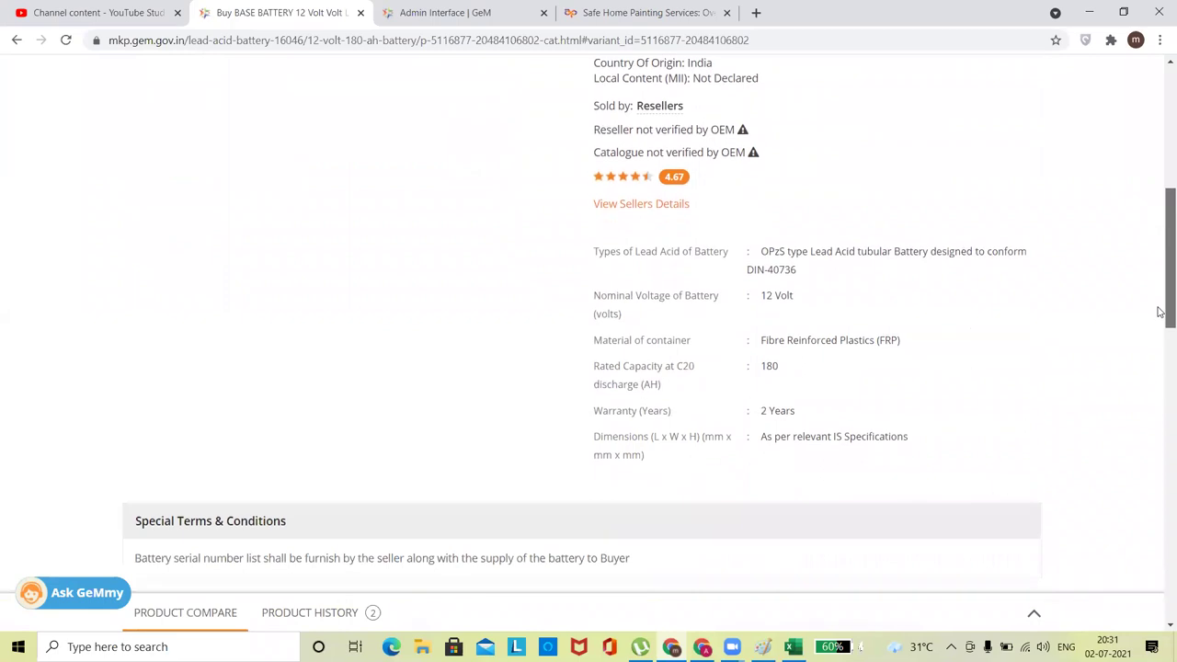
{"action": "left_click_drag", "start_coordinate": [592, 254], "coordinate": [731, 262]}
{"action": "key", "text": "ctrl+c"}
{"action": "key", "text": "alt+Tab"}
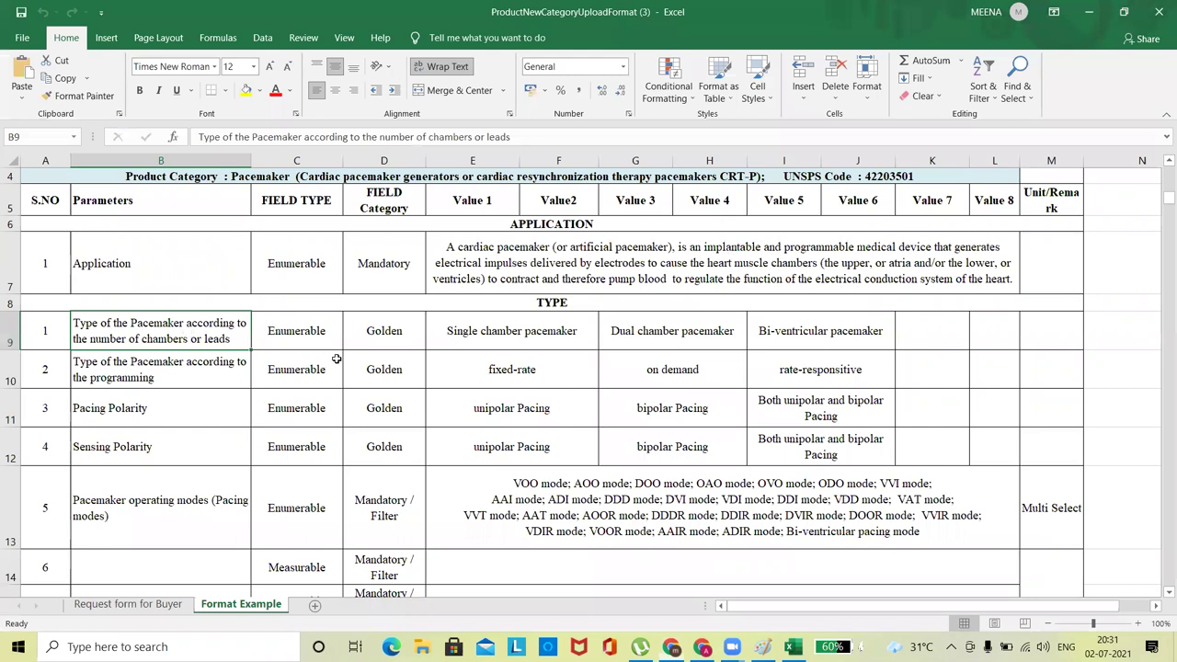
Paste the label into B9 and copy the PzS tubular battery type from the product page.
{"action": "key", "text": "ctrl+v"}
{"action": "left_click", "coordinate": [543, 331]}
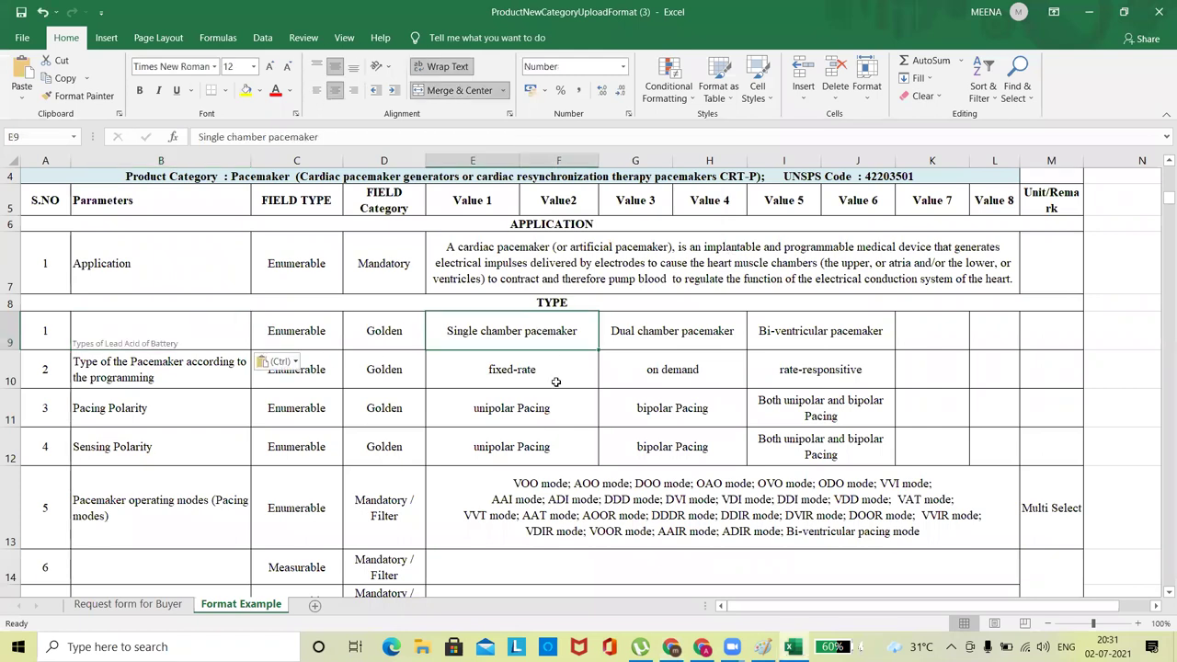
{"action": "key", "text": "alt+Tab"}
{"action": "left_click_drag", "start_coordinate": [769, 251], "coordinate": [797, 270]}
{"action": "key", "text": "ctrl+c"}
{"action": "key", "text": "alt+Tab"}
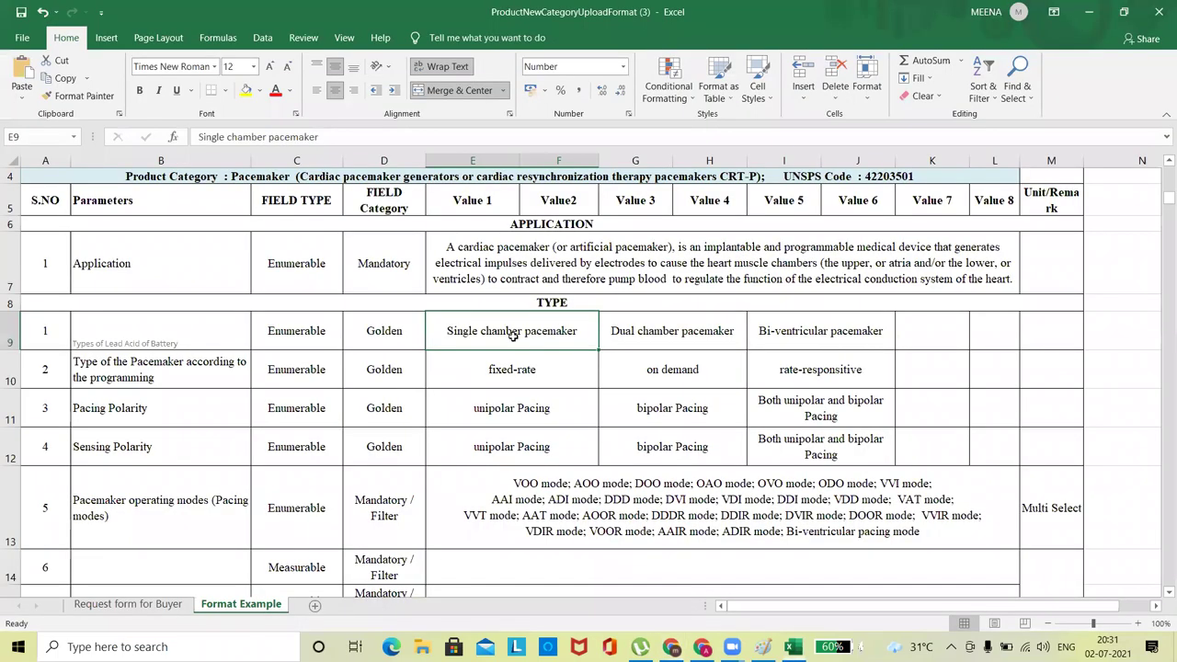
{"action": "key", "text": "ctrl+v"}
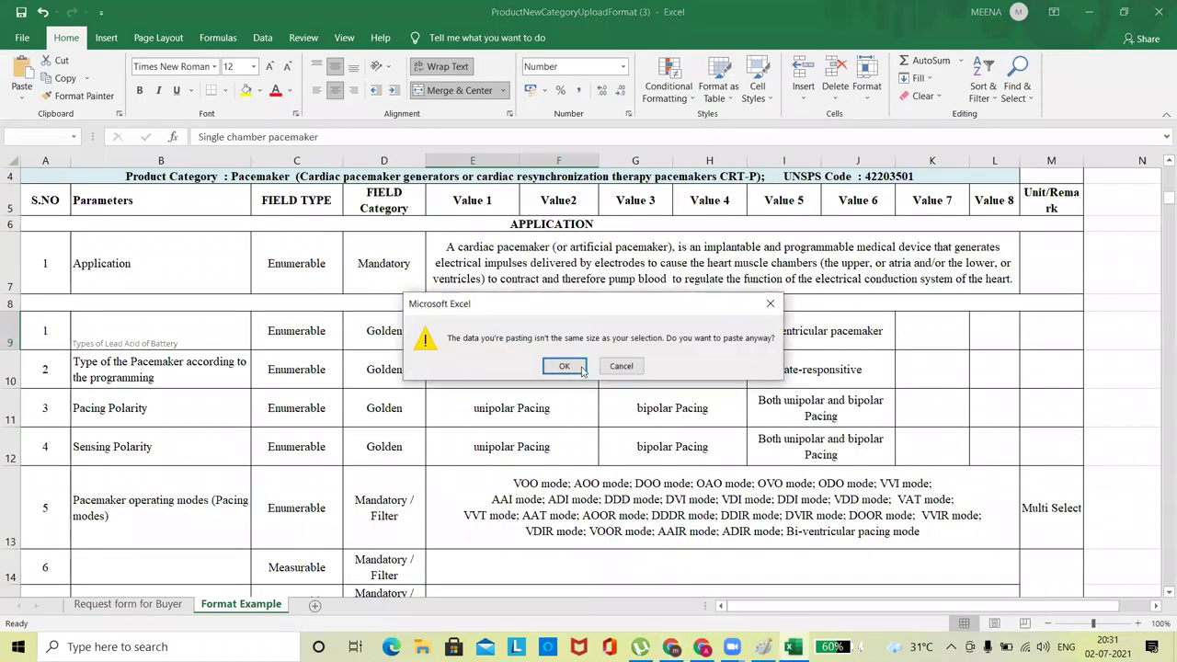
{"action": "key", "text": "Escape"}
Replace E9's 'Single chamber pacemaker' text with the battery type and clear the leftover row 9 values.
{"action": "double_click", "coordinate": [503, 334]}
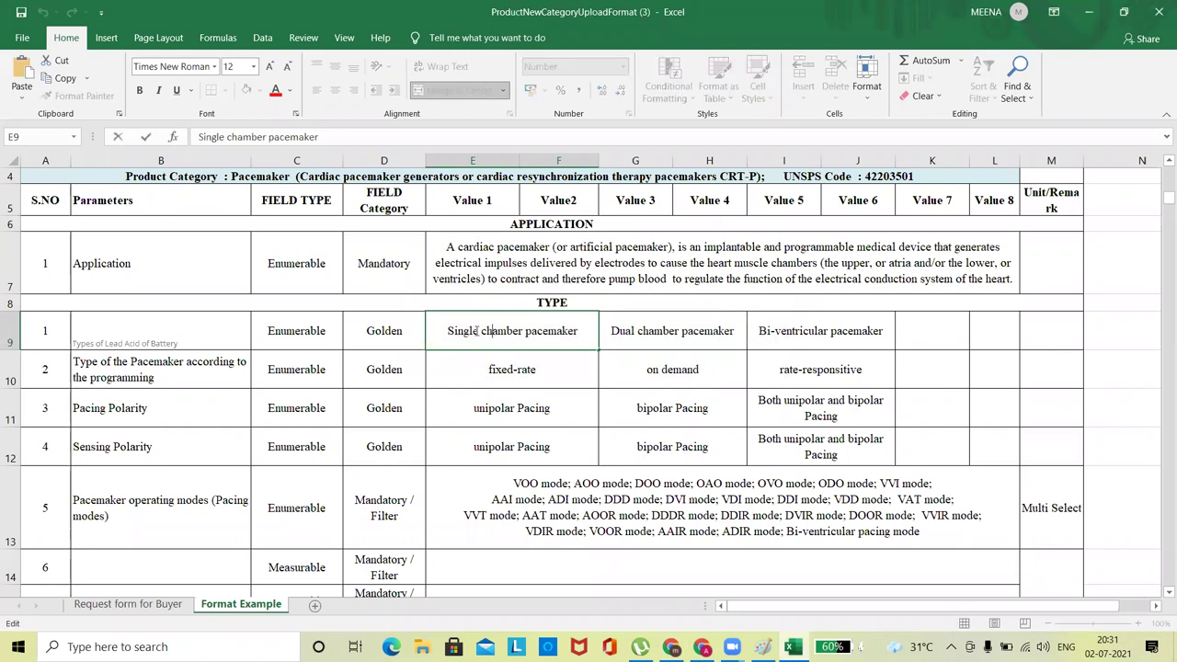
{"action": "left_click_drag", "start_coordinate": [448, 332], "coordinate": [581, 337]}
{"action": "key", "text": "ctrl+v"}
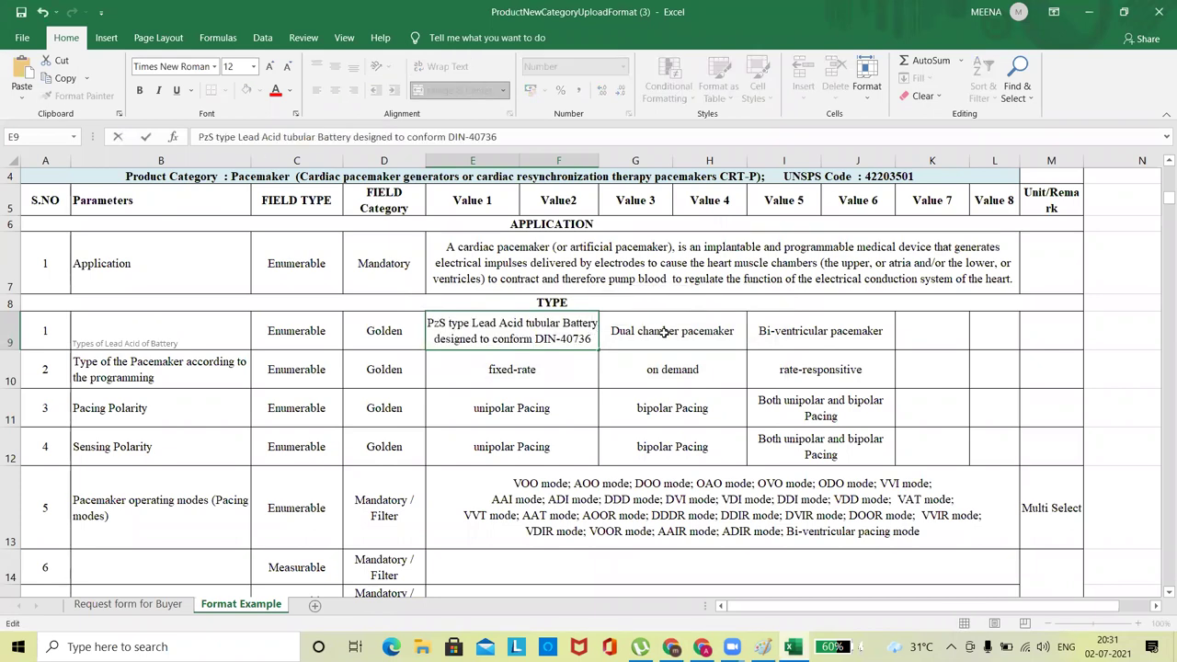
{"action": "left_click", "coordinate": [664, 332]}
{"action": "key", "text": "shift+Right"}
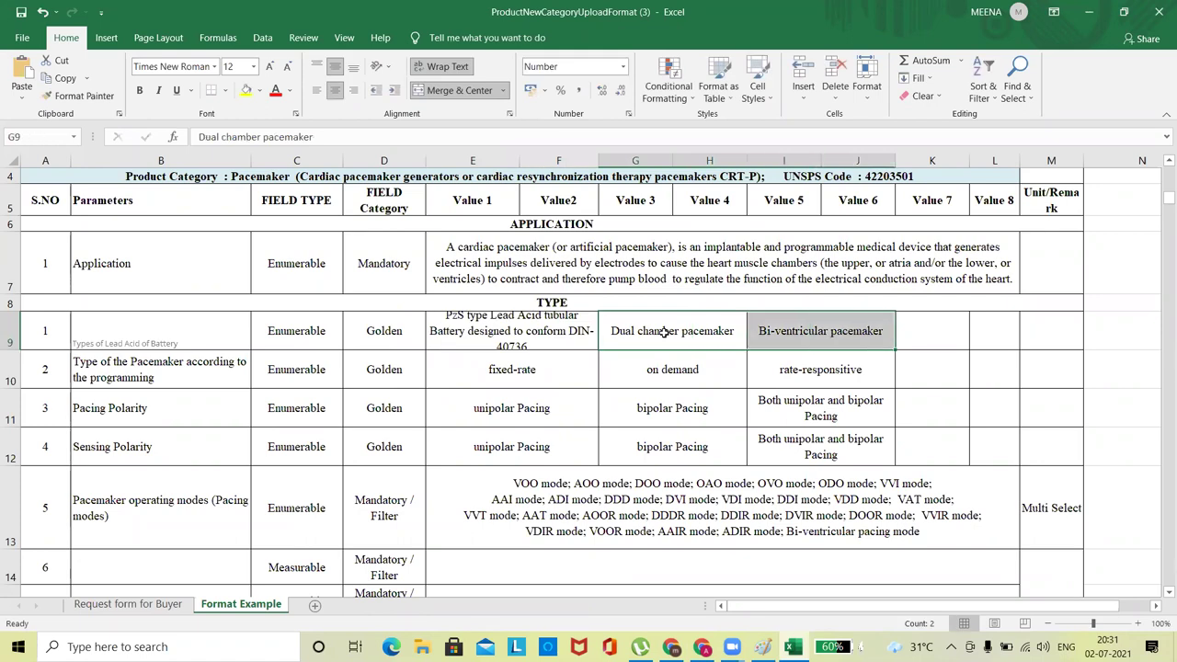
{"action": "key", "text": "Delete"}
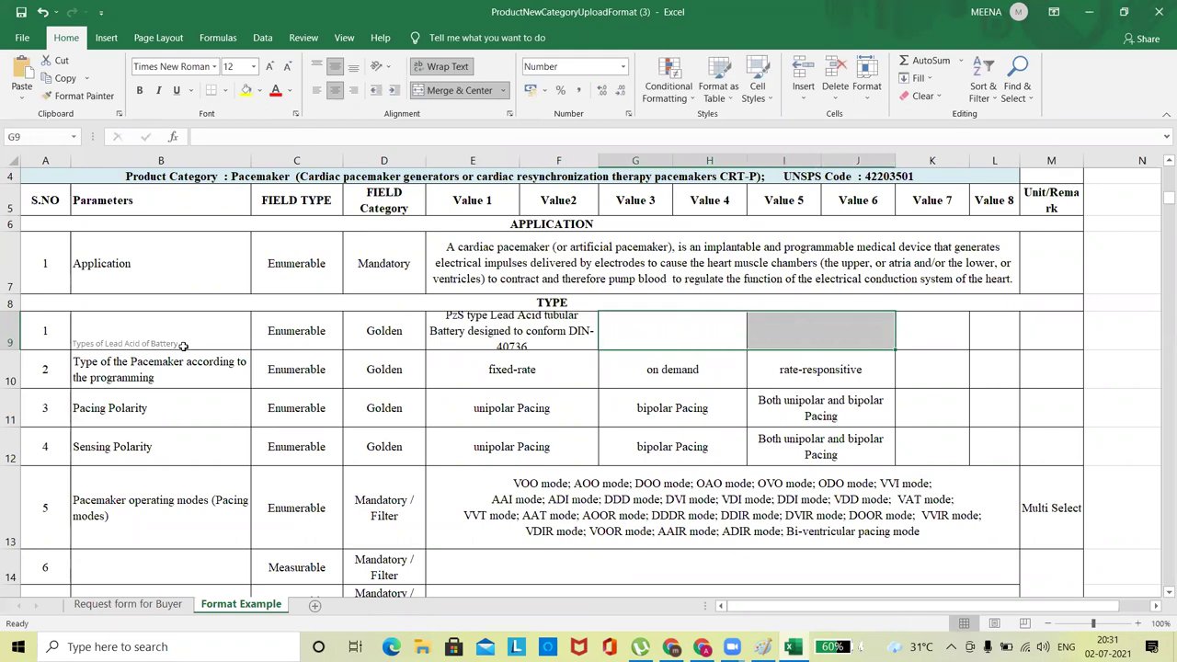
Fill row 10 with parameter 'Warrenty' and values 1, 2, 2, 4, 5, 6.
{"action": "left_click", "coordinate": [149, 375]}
{"action": "type", "text": "Warr"}
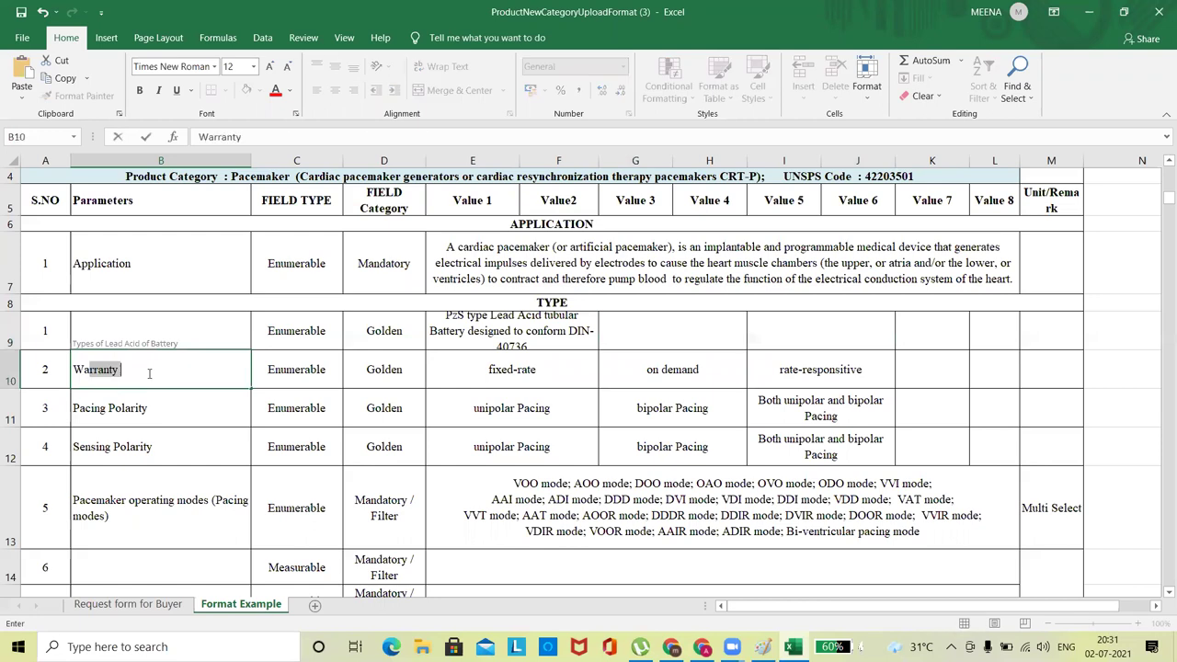
{"action": "type", "text": "enty"}
{"action": "key", "text": "Tab"}
{"action": "key", "text": "Tab"}
{"action": "key", "text": "Tab"}
{"action": "type", "text": "1"}
{"action": "key", "text": "Tab"}
{"action": "type", "text": "2"}
{"action": "key", "text": "Tab"}
{"action": "type", "text": "2"}
{"action": "key", "text": "Tab"}
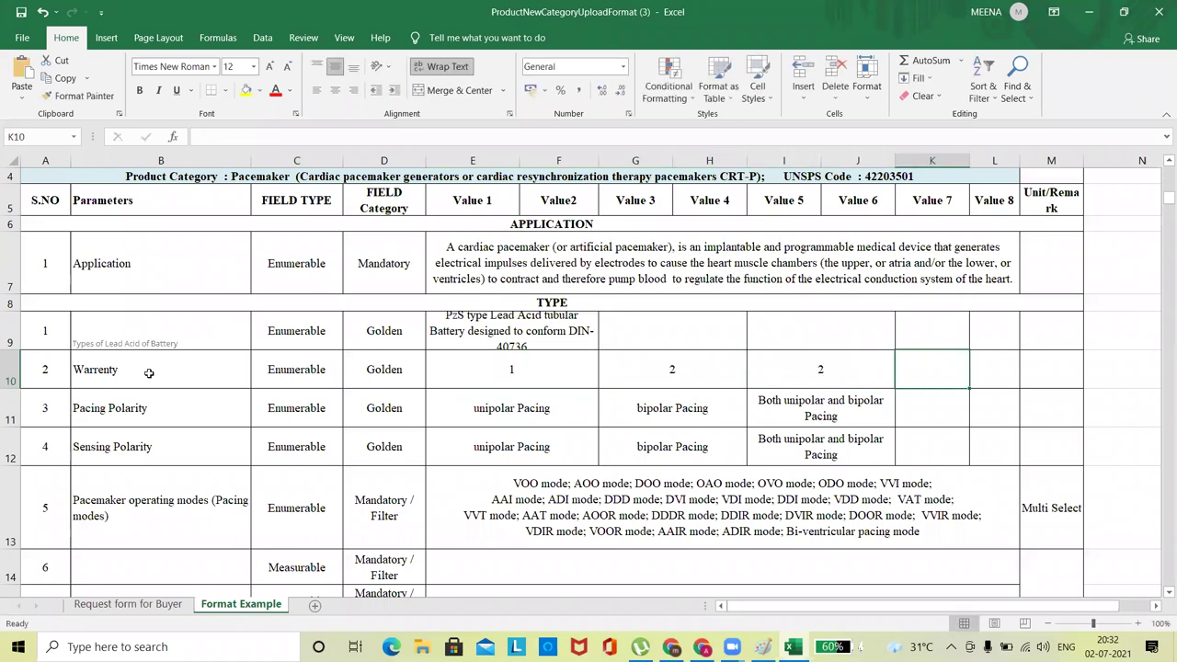
{"action": "type", "text": "4"}
{"action": "key", "text": "Tab"}
{"action": "type", "text": "5"}
{"action": "key", "text": "Tab"}
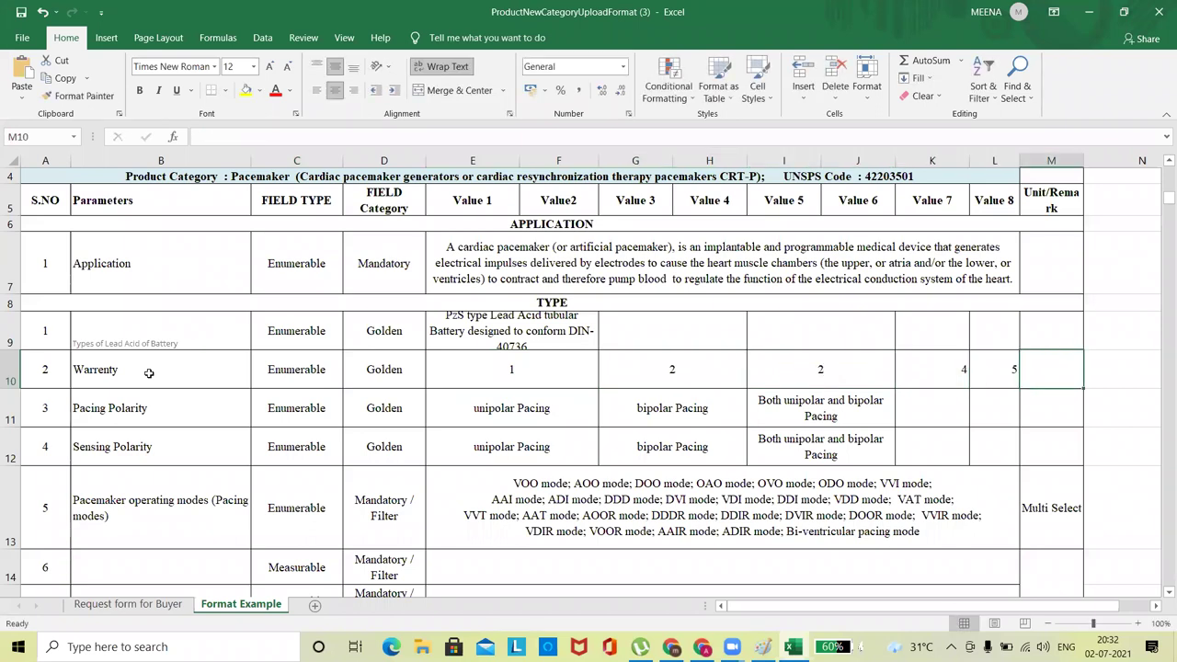
{"action": "type", "text": "6"}
{"action": "key", "text": "Return"}
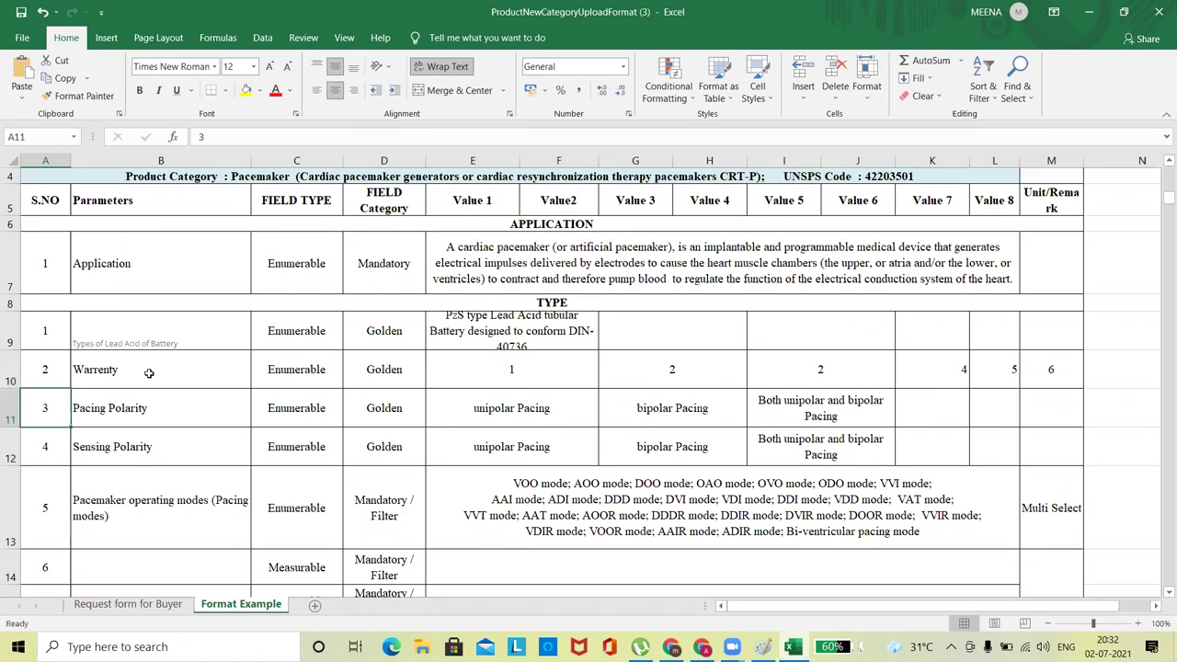
Fill row 11 with parameter 'AH' and values 10, 20, 30, 40, 70.
{"action": "key", "text": "Tab"}
{"action": "type", "text": "AH"}
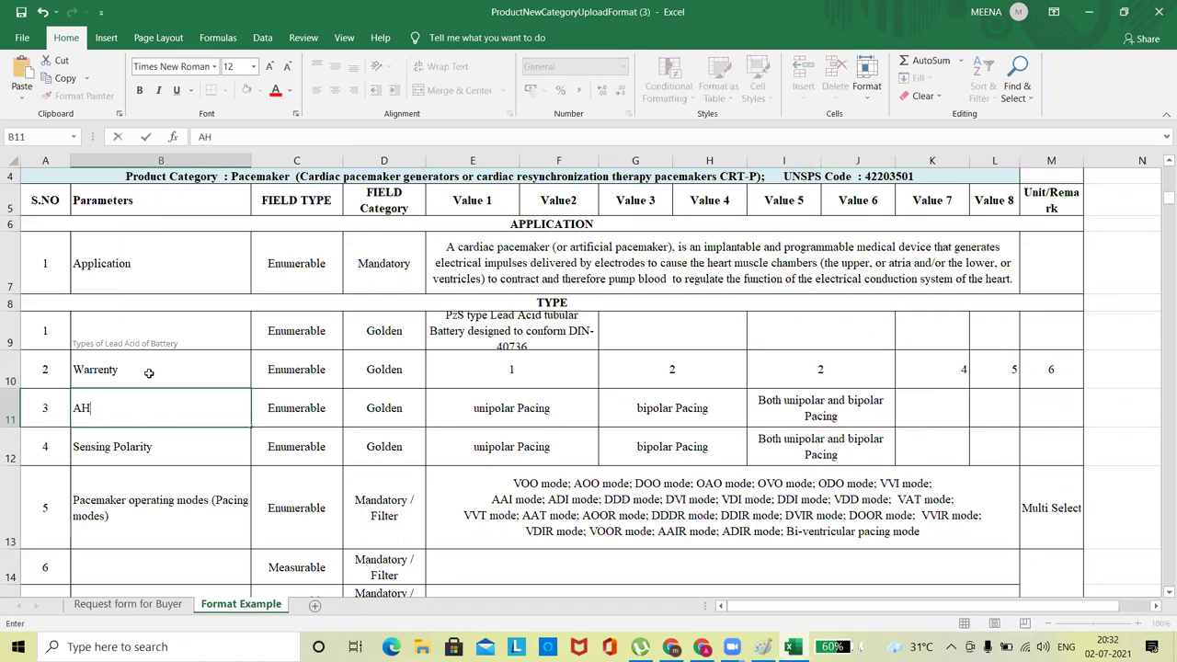
{"action": "key", "text": "Tab"}
{"action": "key", "text": "Tab"}
{"action": "key", "text": "Tab"}
{"action": "type", "text": "10"}
{"action": "key", "text": "Tab"}
{"action": "type", "text": "20"}
{"action": "key", "text": "Tab"}
{"action": "type", "text": "30"}
{"action": "key", "text": "Tab"}
{"action": "type", "text": "40"}
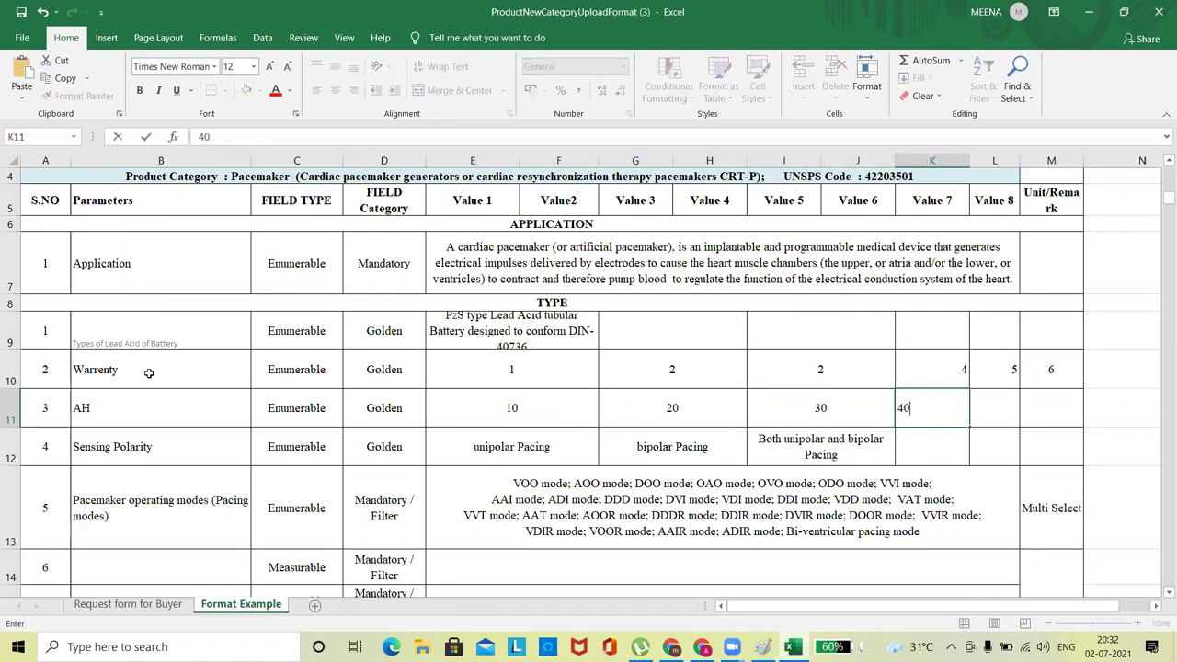
{"action": "key", "text": "Tab"}
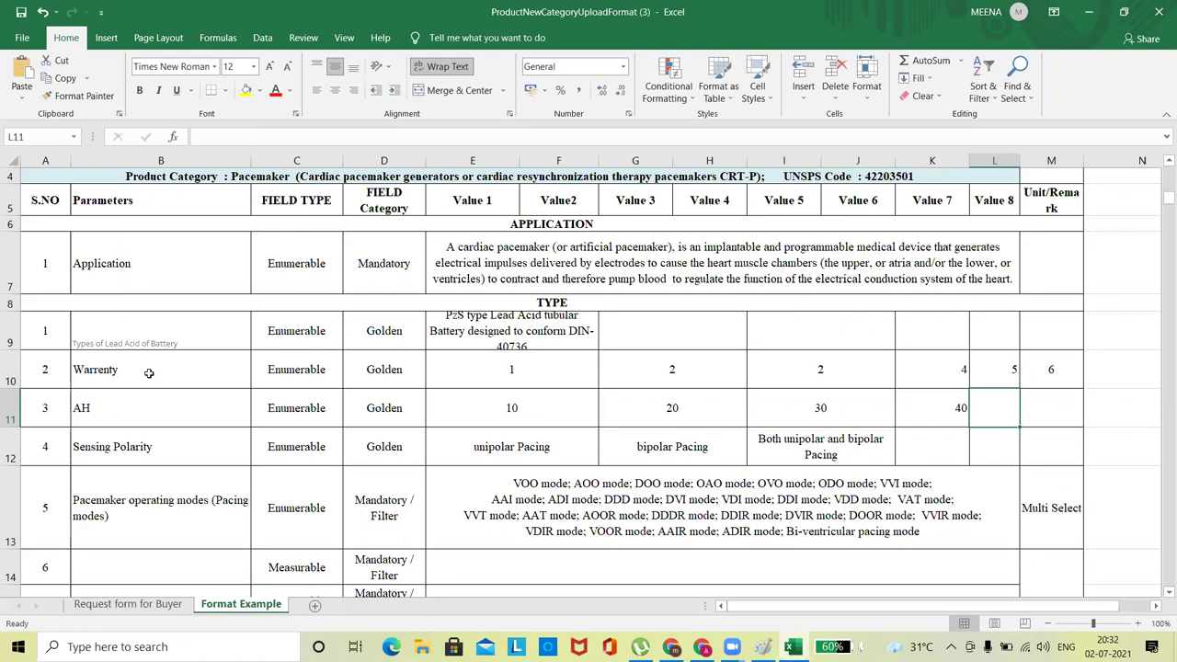
{"action": "type", "text": "70"}
{"action": "key", "text": "Tab"}
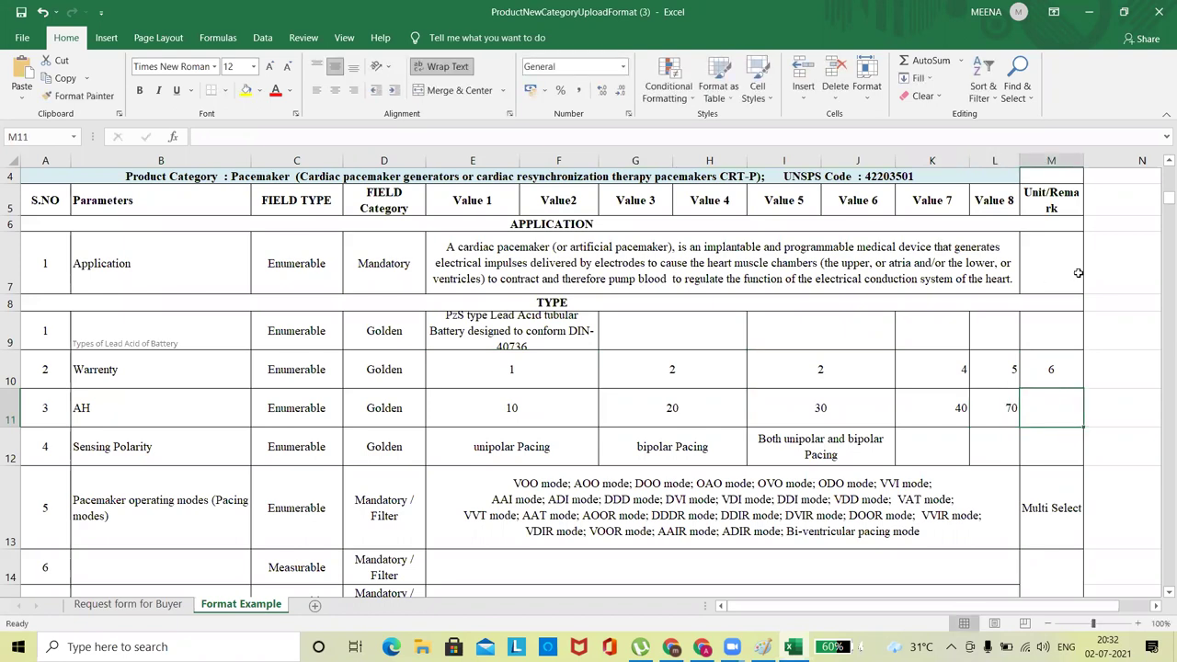
{"action": "left_click_drag", "start_coordinate": [1161, 206], "coordinate": [1161, 323]}
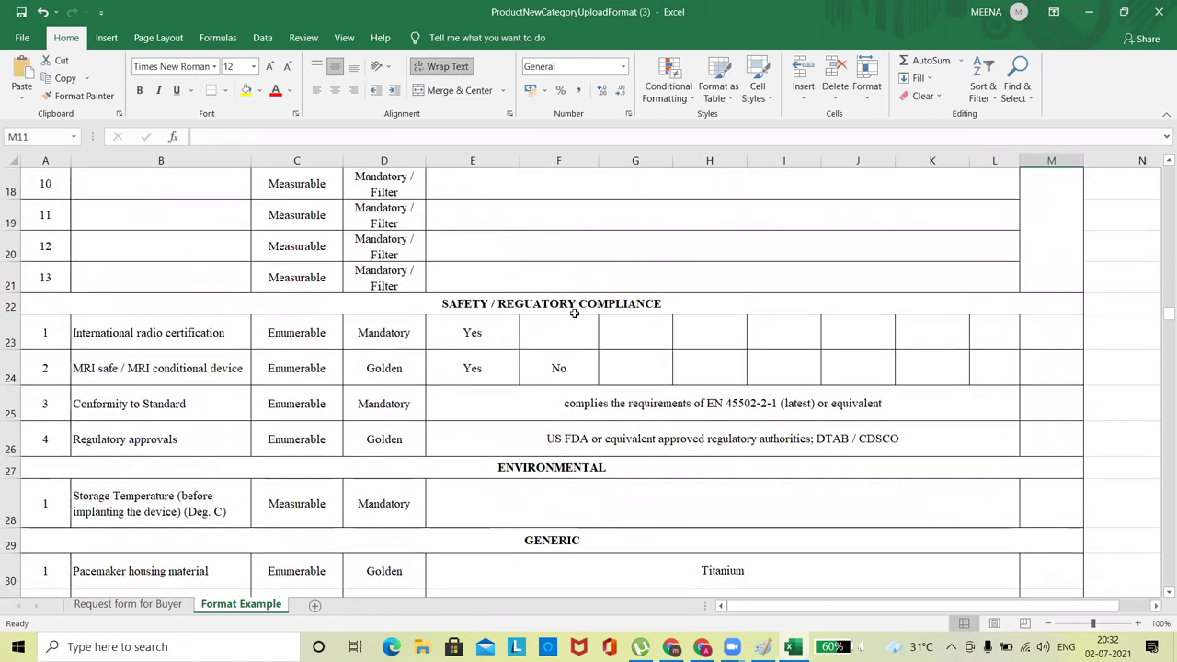
Review the Format Example sheet's compliance, warranty and certification rows down to the table's end.
{"action": "left_click", "coordinate": [479, 327]}
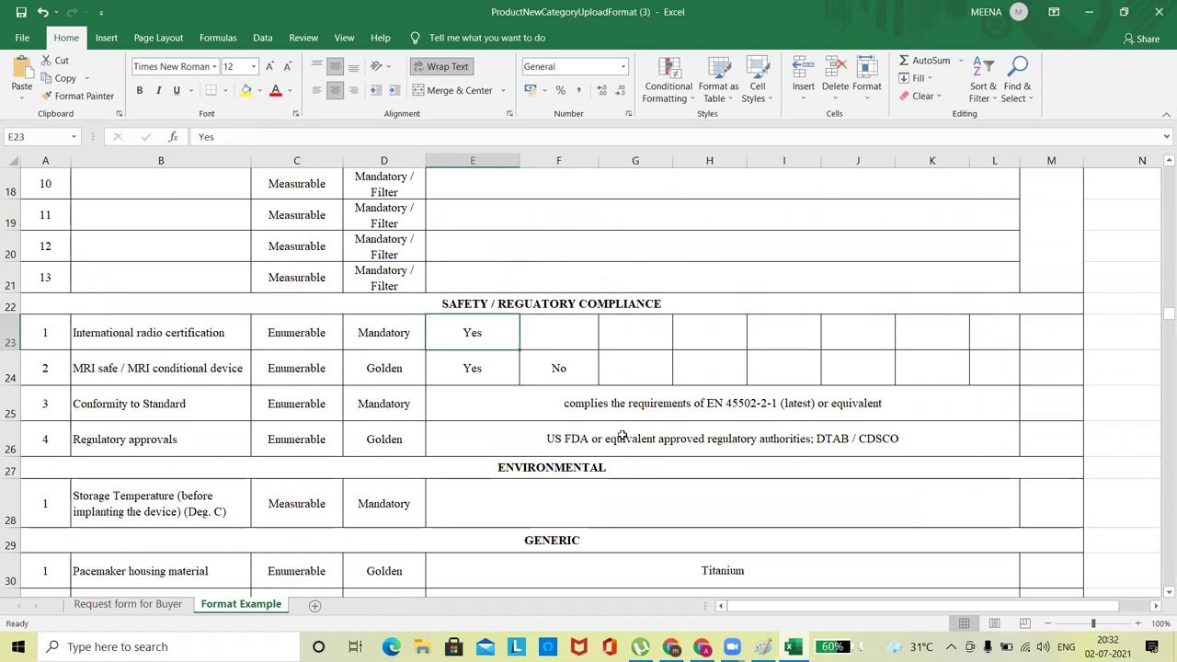
{"action": "key", "text": "Down"}
{"action": "key", "text": "Down"}
{"action": "key", "text": "Down"}
{"action": "key", "text": "Down"}
{"action": "key", "text": "Down"}
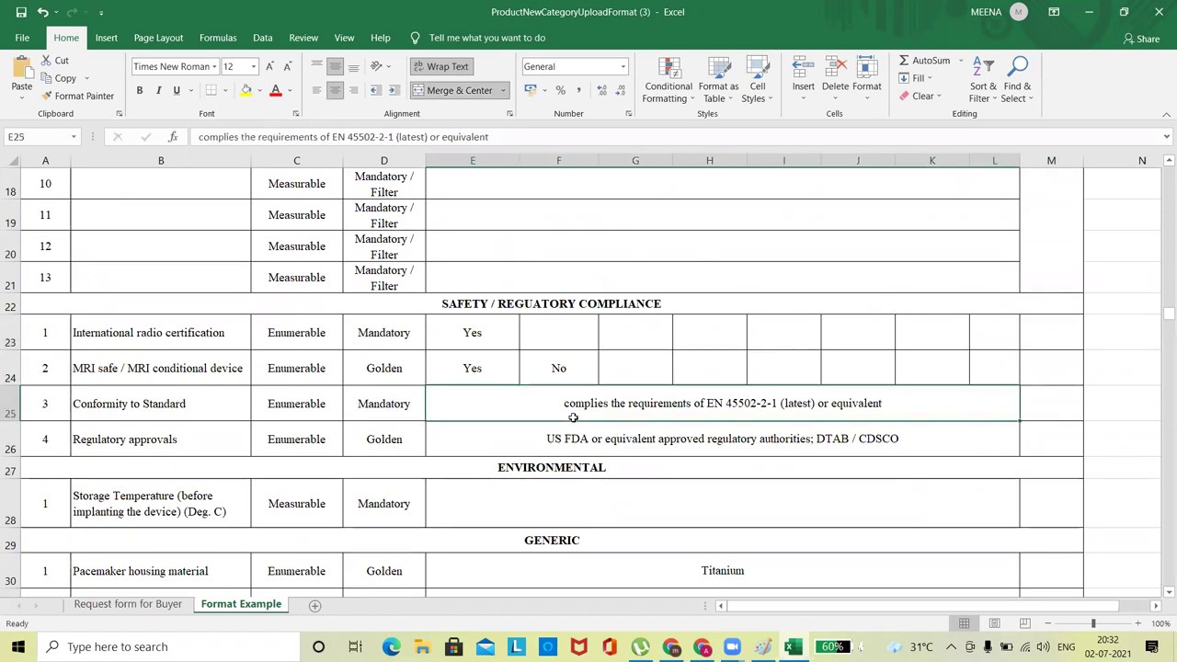
{"action": "key", "text": "Down"}
{"action": "key", "text": "Down"}
{"action": "key", "text": "Down"}
{"action": "key", "text": "Down"}
{"action": "key", "text": "Down"}
{"action": "key", "text": "Down"}
{"action": "key", "text": "Down"}
{"action": "key", "text": "Down"}
{"action": "key", "text": "Down"}
{"action": "key", "text": "Down"}
{"action": "key", "text": "Down"}
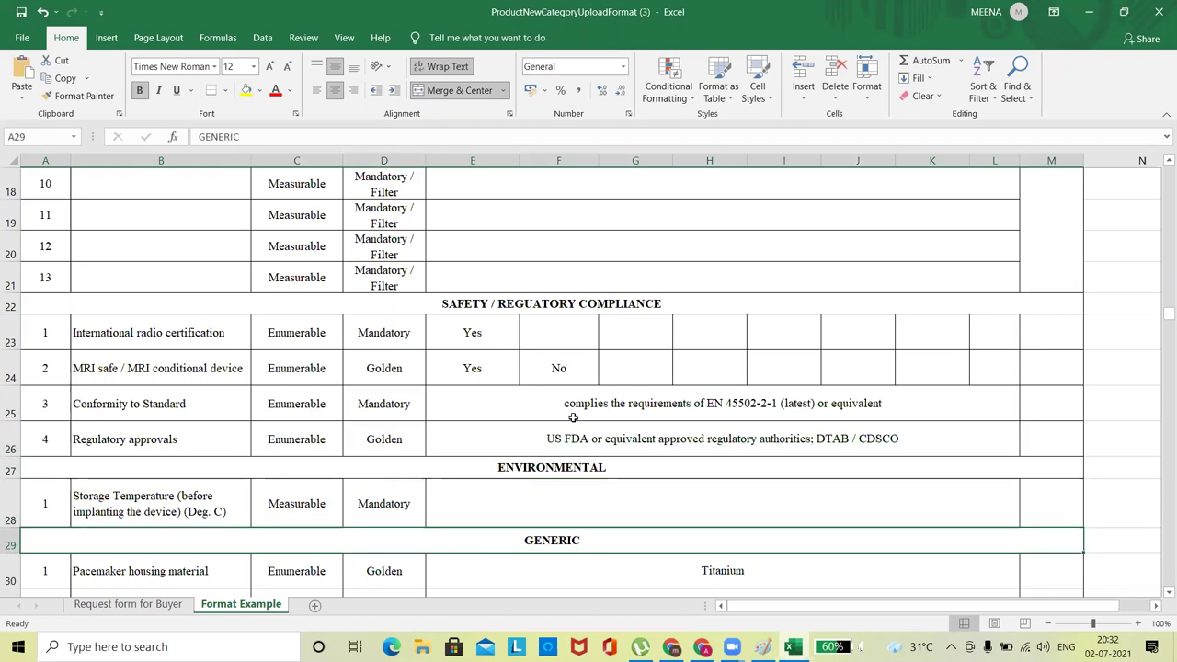
{"action": "key", "text": "Down"}
{"action": "key", "text": "Down"}
{"action": "key", "text": "Down"}
{"action": "key", "text": "Down"}
{"action": "key", "text": "Down"}
{"action": "key", "text": "Down"}
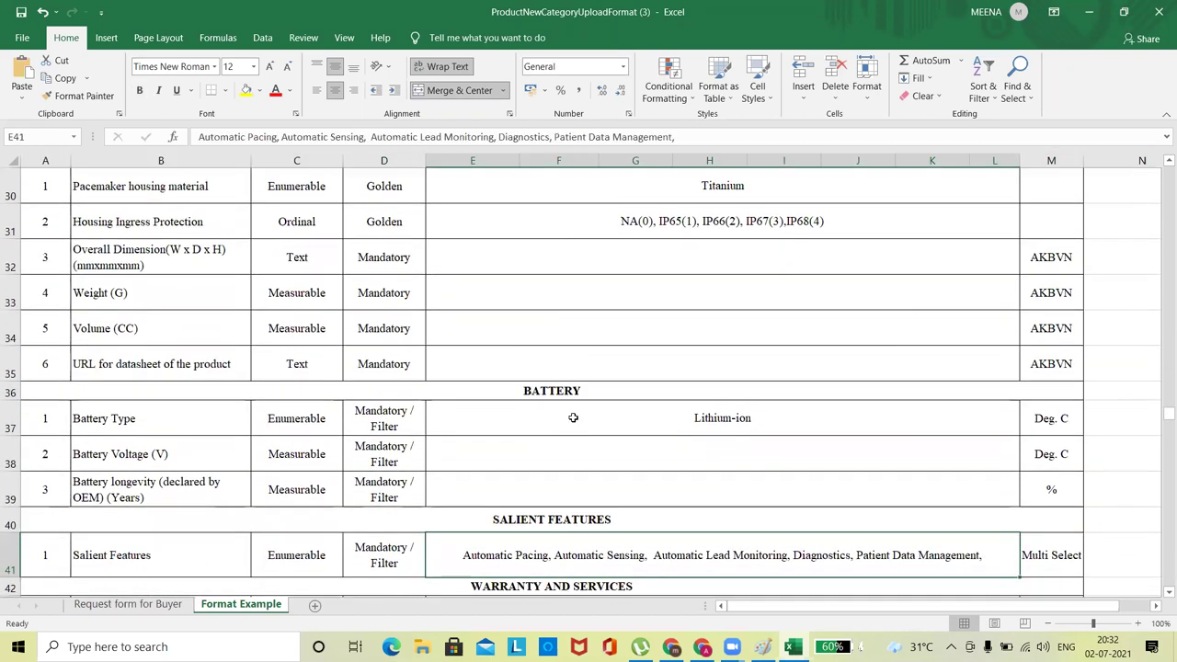
{"action": "key", "text": "Down"}
{"action": "key", "text": "Down"}
{"action": "key", "text": "Down"}
{"action": "key", "text": "Down"}
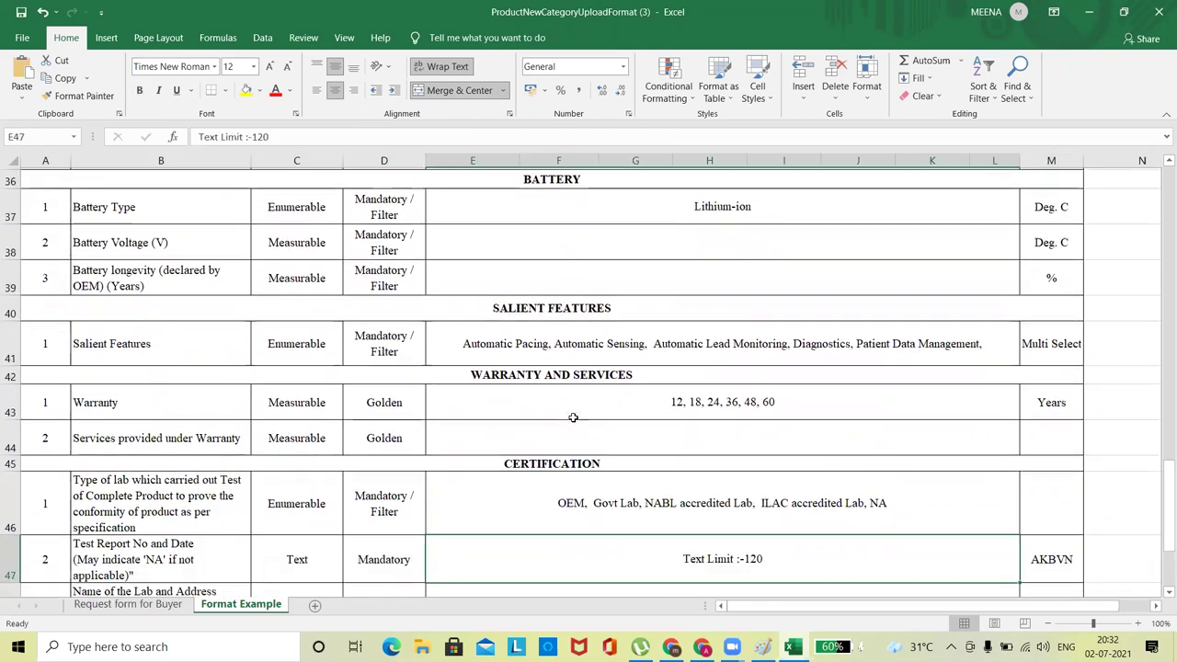
{"action": "key", "text": "Up"}
{"action": "key", "text": "Up"}
{"action": "key", "text": "Up"}
{"action": "key", "text": "Up"}
{"action": "key", "text": "Up"}
{"action": "key", "text": "Up"}
{"action": "key", "text": "Up"}
{"action": "key", "text": "Down"}
{"action": "key", "text": "Down"}
{"action": "key", "text": "Down"}
{"action": "key", "text": "Down"}
{"action": "key", "text": "Down"}
{"action": "key", "text": "Down"}
{"action": "key", "text": "Down"}
{"action": "key", "text": "Down"}
{"action": "key", "text": "Down"}
{"action": "key", "text": "Down"}
{"action": "key", "text": "Down"}
{"action": "key", "text": "Down"}
{"action": "key", "text": "Down"}
{"action": "key", "text": "Down"}
{"action": "key", "text": "Down"}
{"action": "key", "text": "Down"}
{"action": "key", "text": "Down"}
{"action": "key", "text": "Down"}
{"action": "key", "text": "Up"}
{"action": "key", "text": "Up"}
{"action": "key", "text": "Up"}
{"action": "key", "text": "Up"}
{"action": "key", "text": "Up"}
{"action": "key", "text": "Up"}
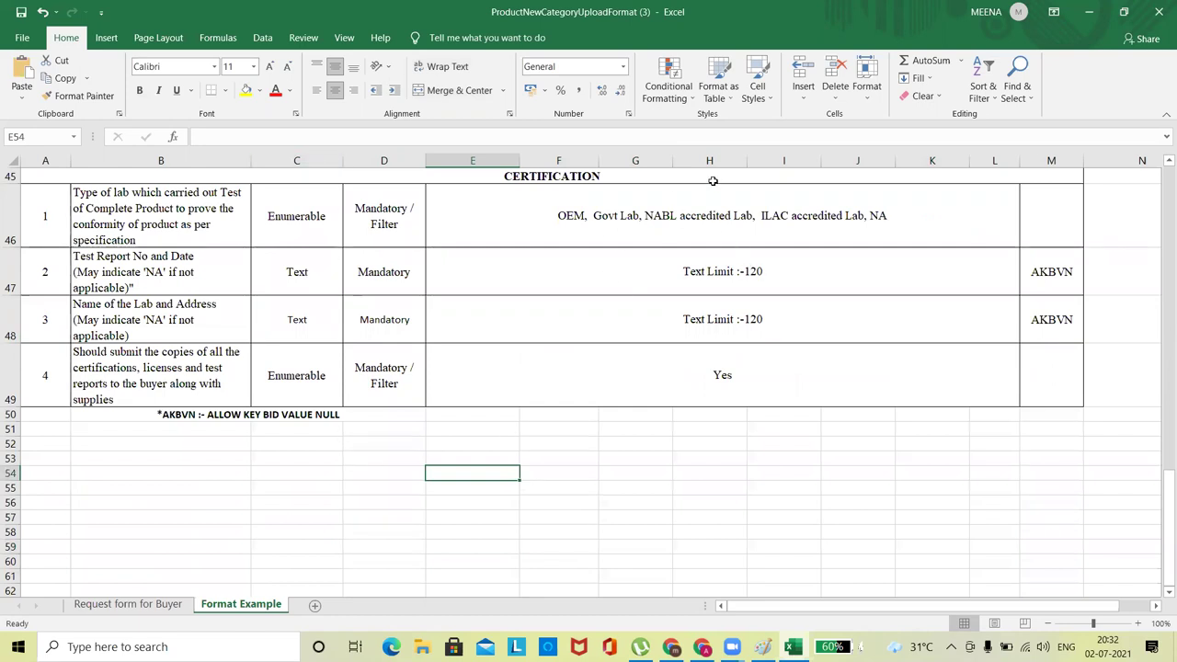
Look over the 'Request form for Buyer' sheet, then close Excel choosing Don't Save.
{"action": "left_click", "coordinate": [119, 605]}
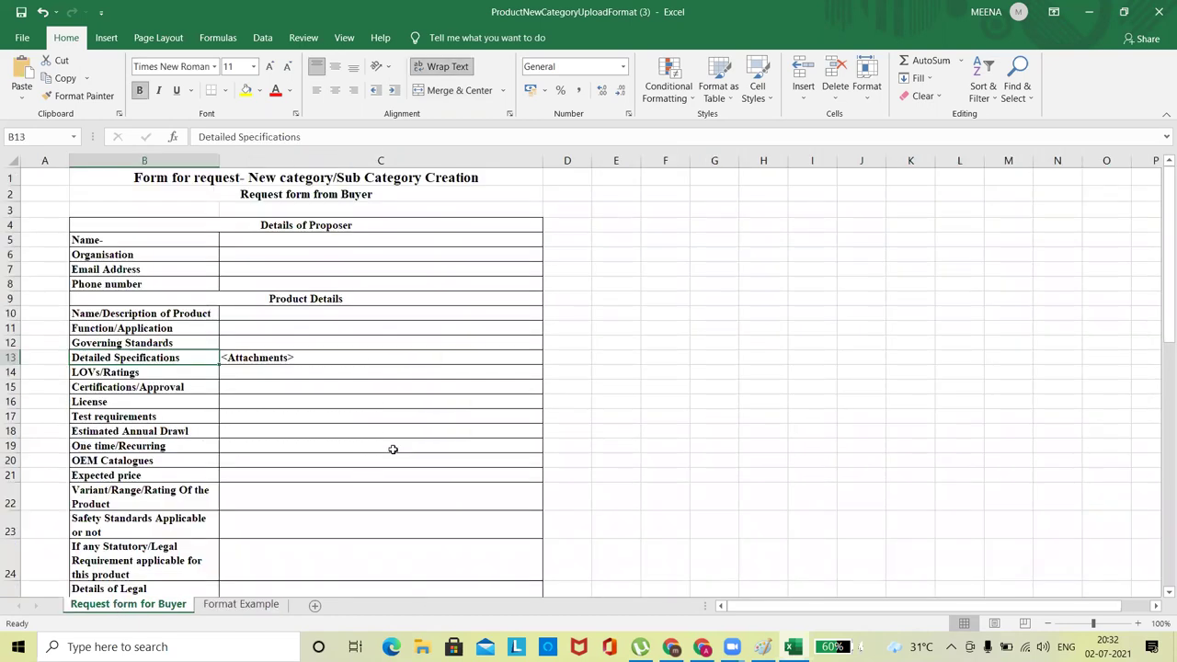
{"action": "left_click", "coordinate": [362, 377]}
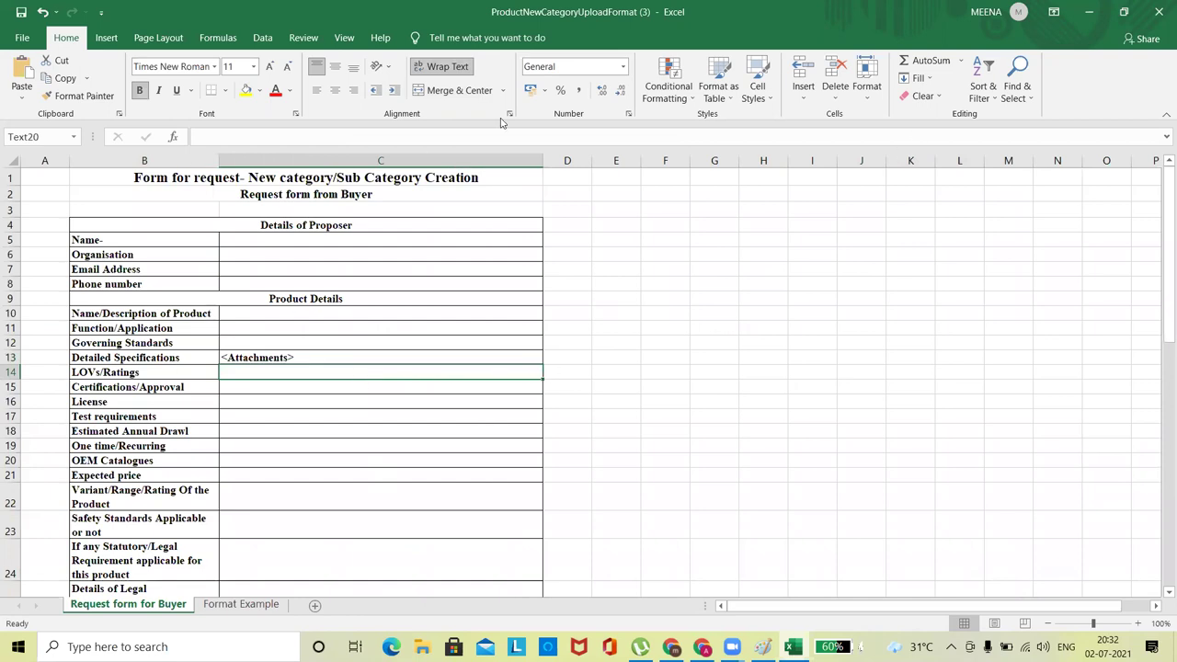
{"action": "left_click", "coordinate": [1159, 13]}
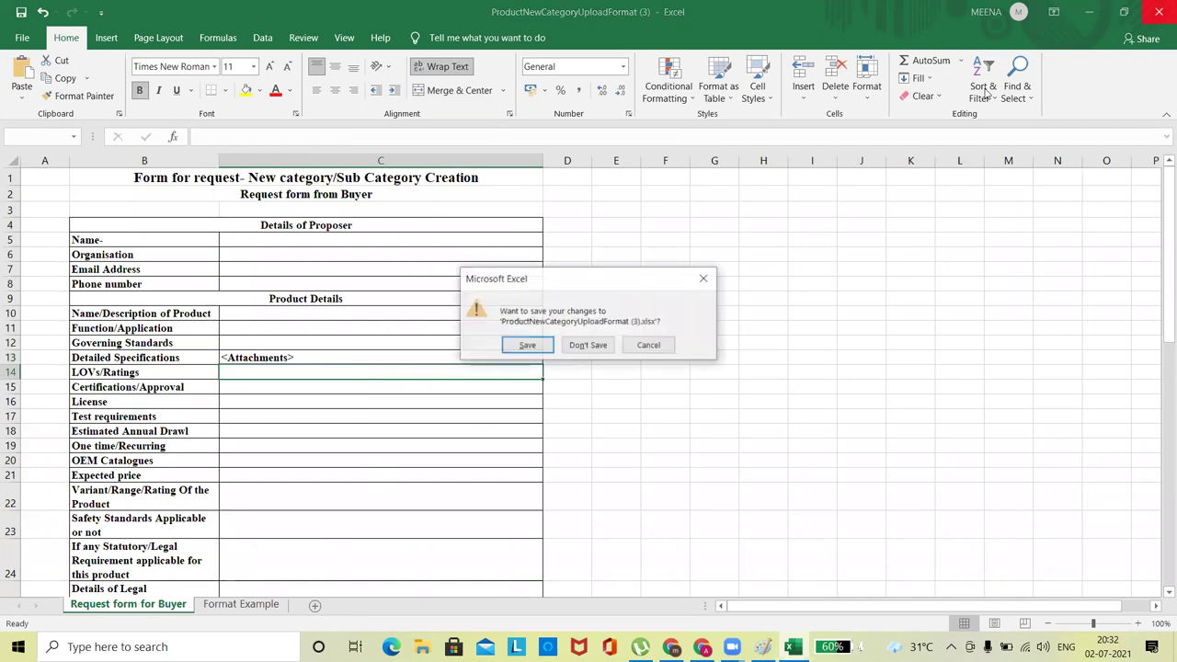
{"action": "left_click", "coordinate": [582, 346]}
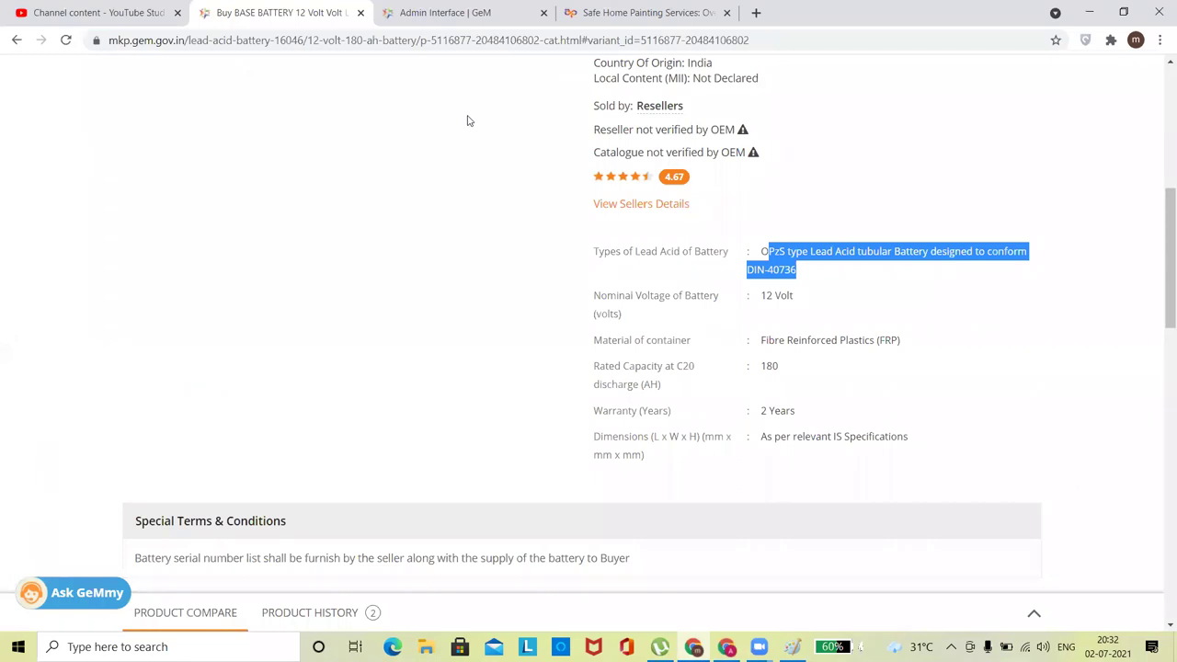
Close the BEARING Request Management form in the Admin Interface and scroll the catalogue page to the top.
{"action": "left_click", "coordinate": [472, 11]}
{"action": "left_click_drag", "start_coordinate": [888, 368], "coordinate": [887, 96]}
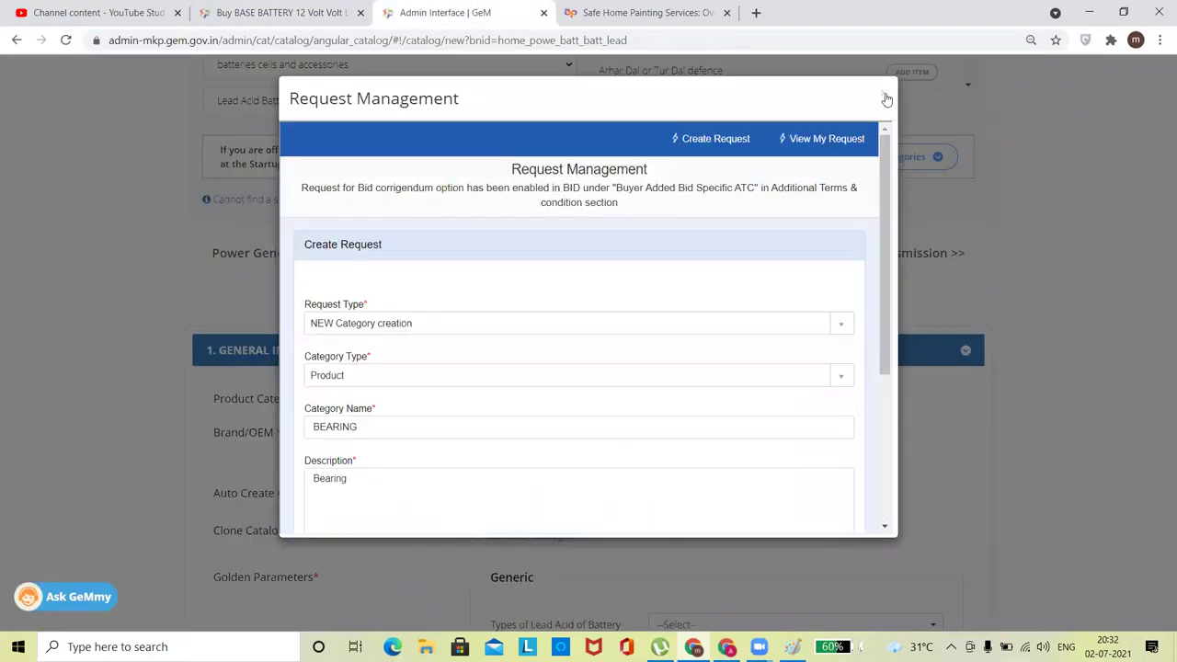
{"action": "left_click", "coordinate": [885, 96]}
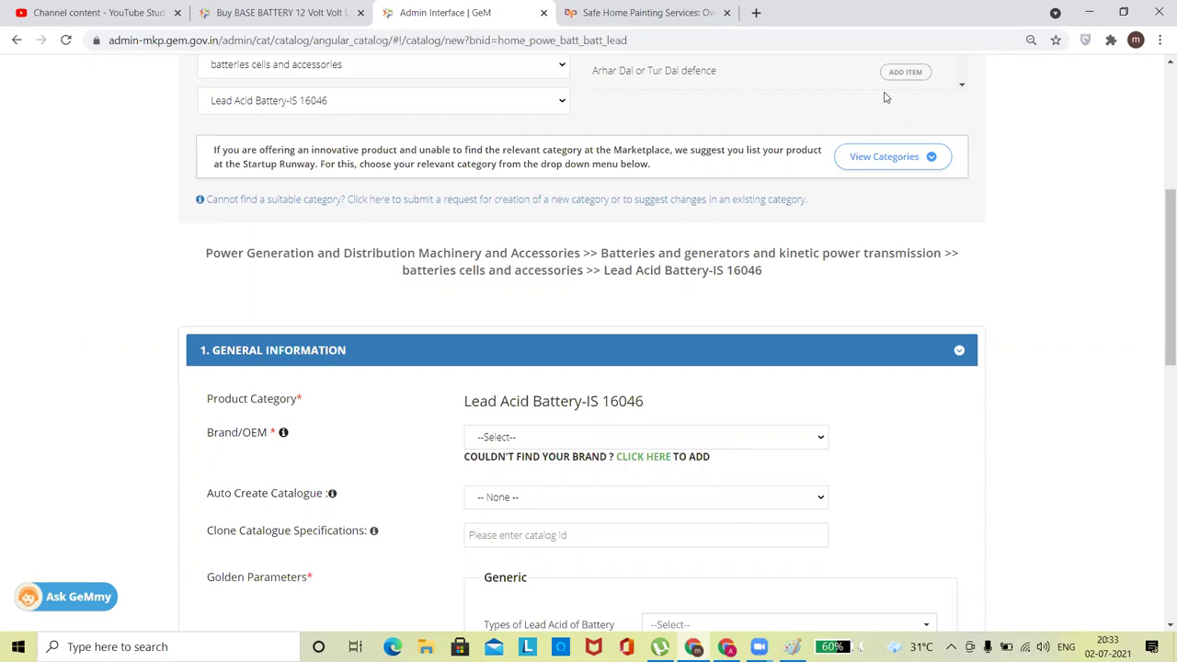
{"action": "left_click_drag", "start_coordinate": [1160, 297], "coordinate": [1162, 28]}
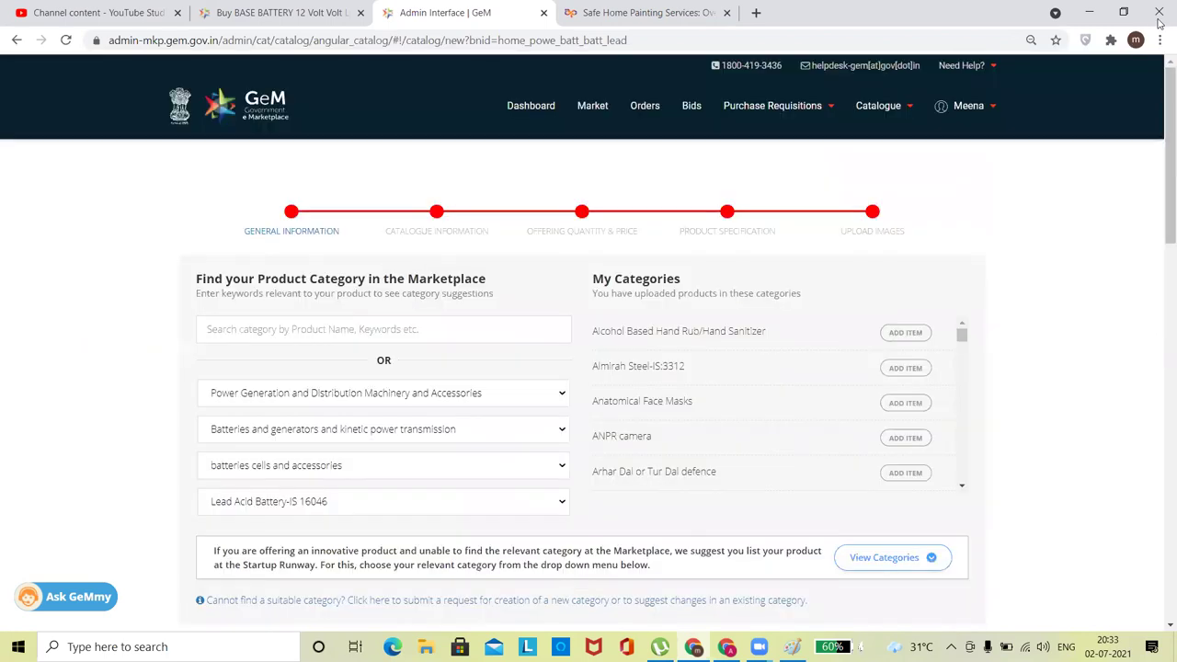